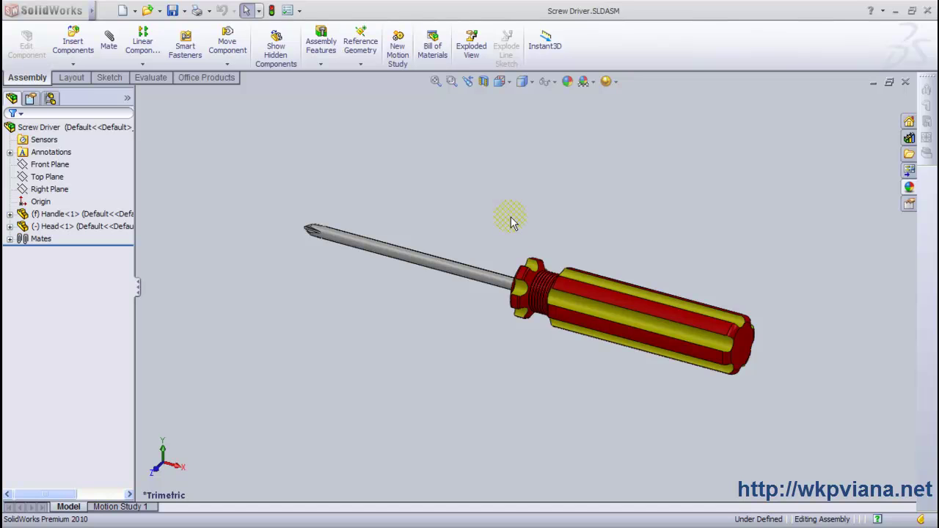
Step: Orbit to review the finished screwdriver assembly and Handle part, then close the Handle part
mouse_move(512, 222)
middle_mouse_down()
mouse_move(631, 231)
mouse_move(637, 180)
mouse_move(698, 184)
mouse_move(761, 212)
mouse_move(768, 252)
mouse_move(823, 194)
mouse_move(847, 185)
middle_mouse_up()
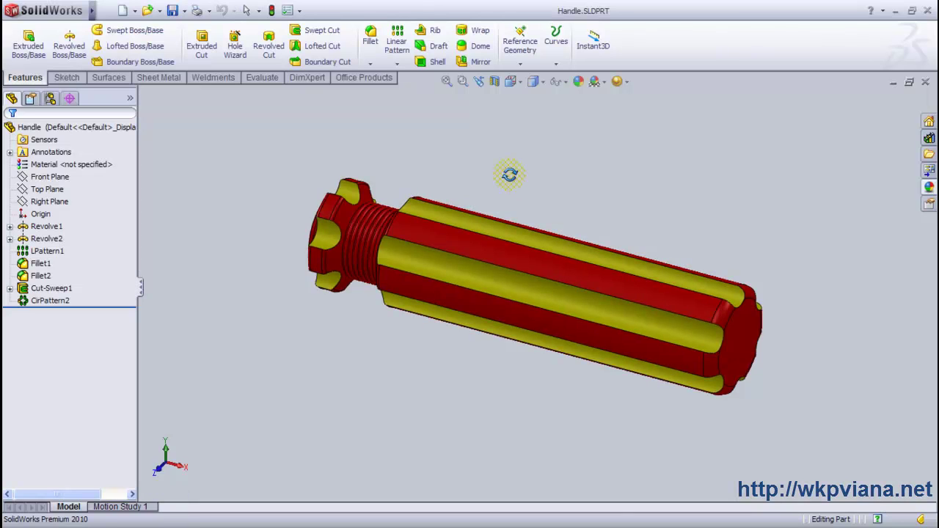
mouse_move(509, 174)
middle_mouse_down()
mouse_move(606, 181)
mouse_move(731, 231)
mouse_move(780, 220)
mouse_move(807, 239)
mouse_move(806, 281)
mouse_move(775, 281)
mouse_move(780, 330)
middle_mouse_up()
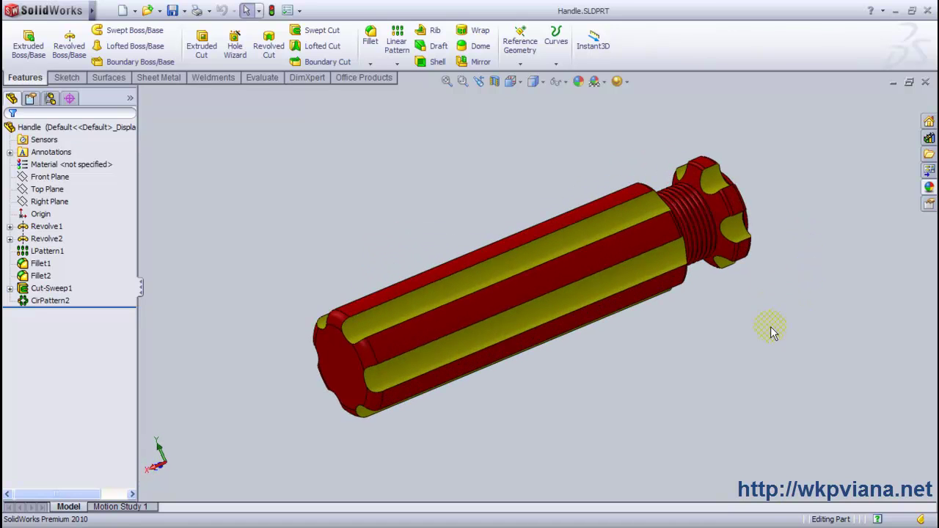
key("ctrl+w")
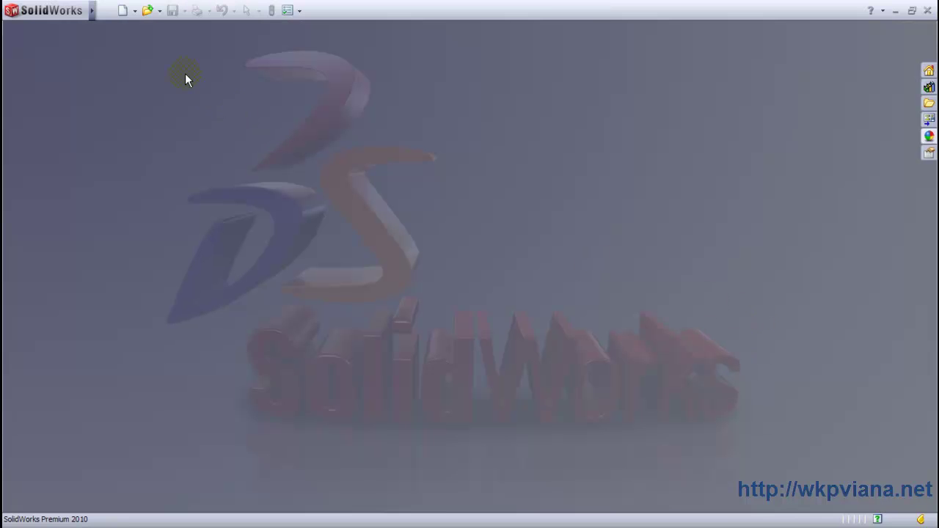
Step: Create a new part and start a sketch on the Front Plane
left_click(122, 12)
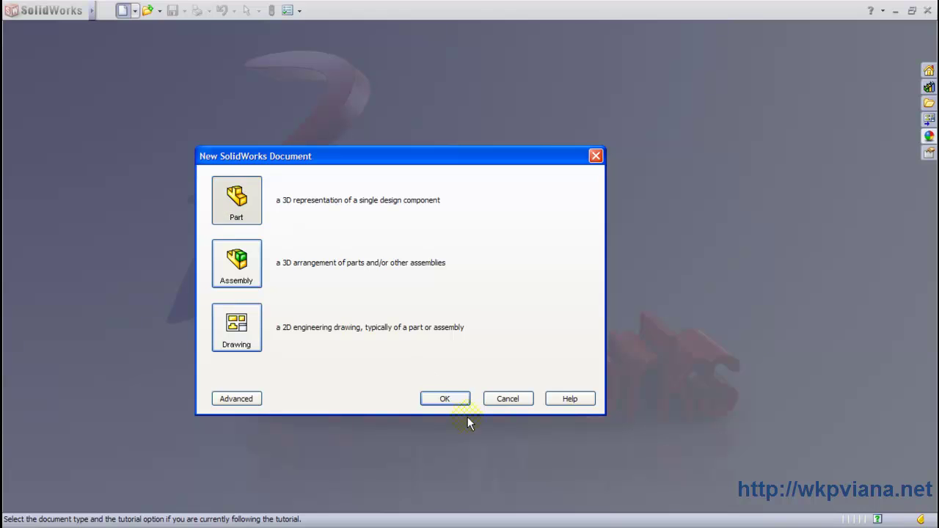
left_click(455, 397)
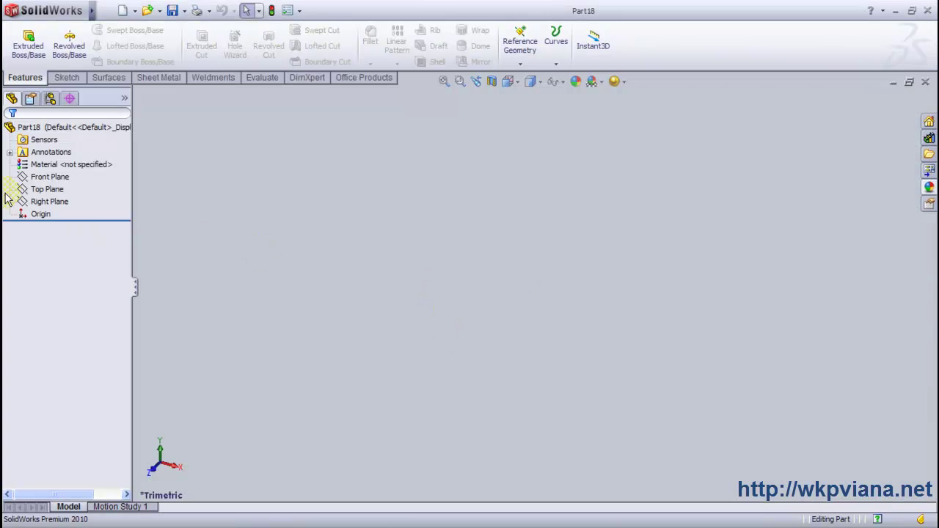
left_click(49, 177)
left_click(43, 162)
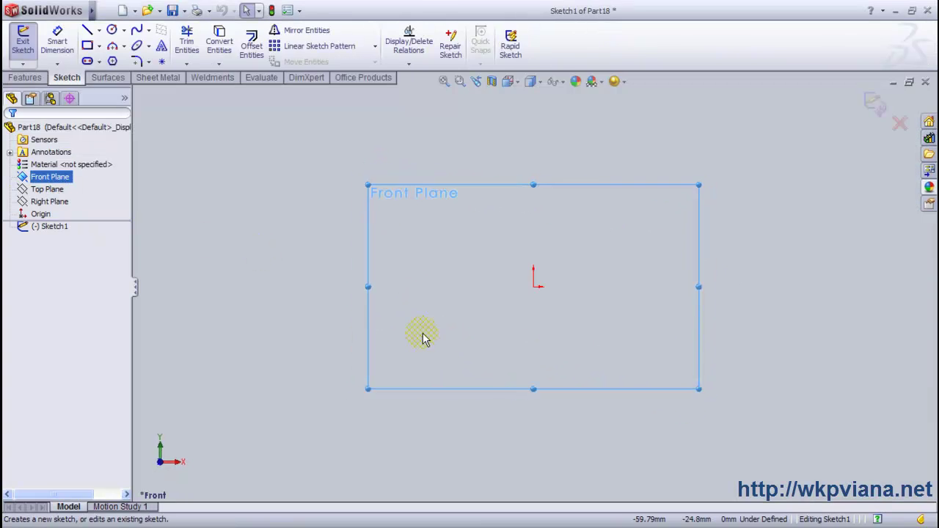
Step: Draw a horizontal centerline from the origin to the right
left_click(101, 31)
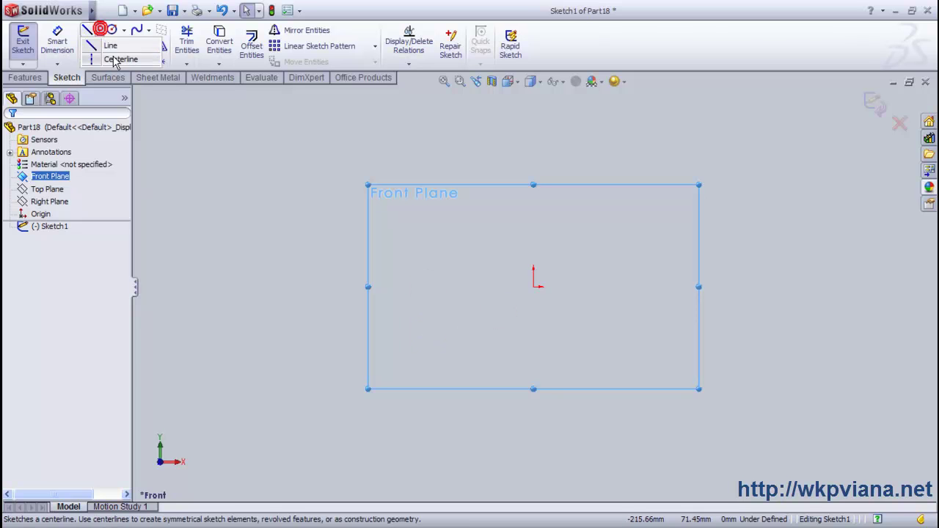
left_click(119, 58)
left_click(533, 286)
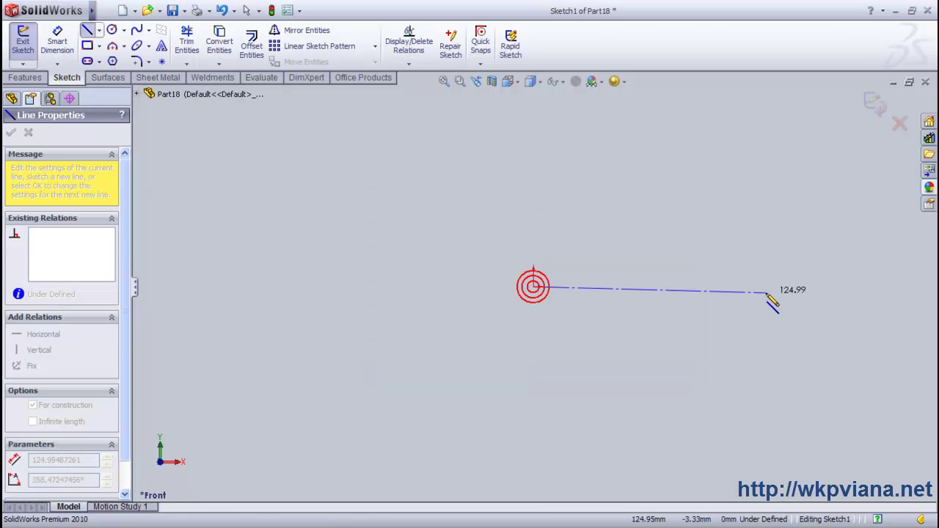
left_click(817, 286)
right_click(801, 238)
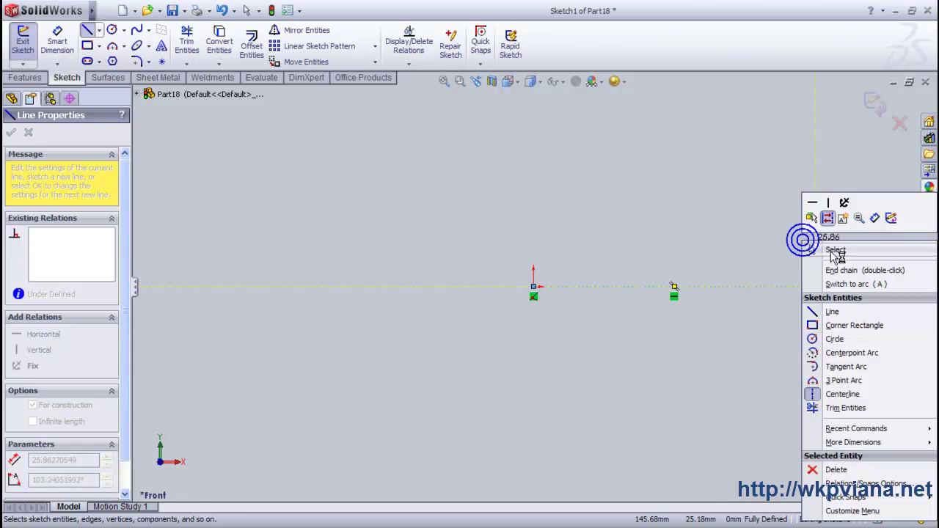
left_click(829, 247)
left_click(445, 81)
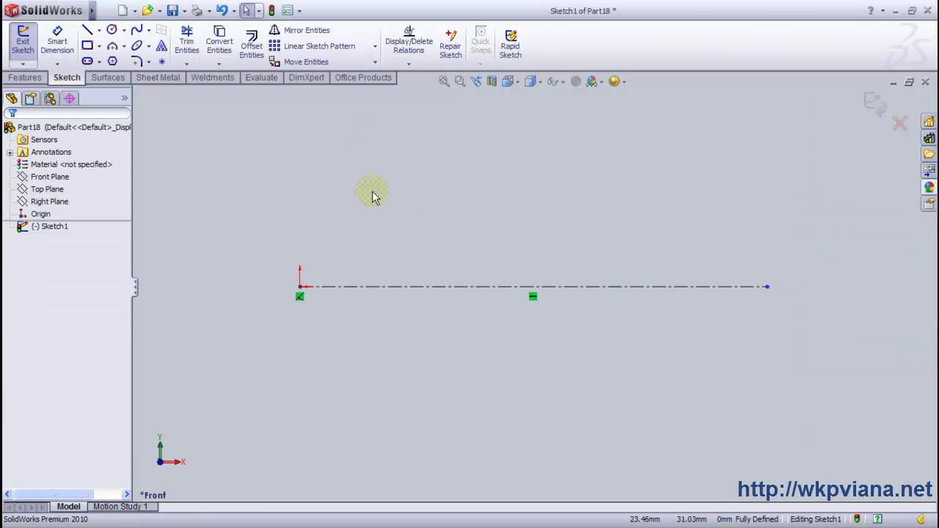
Step: Draw the stepped profile: slant down, short flat, rise, long top line, end down to centerline
key("l")
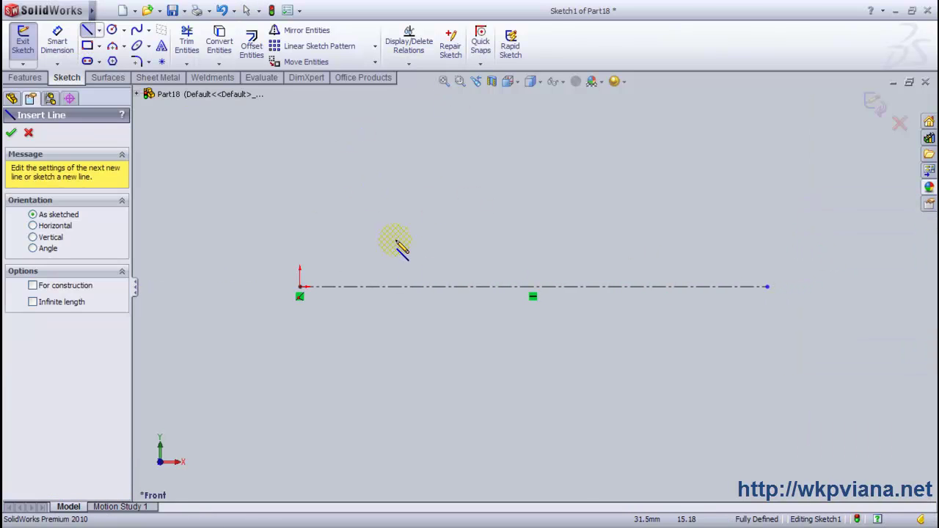
left_click(394, 236)
left_click(411, 252)
left_click(462, 251)
left_click(474, 235)
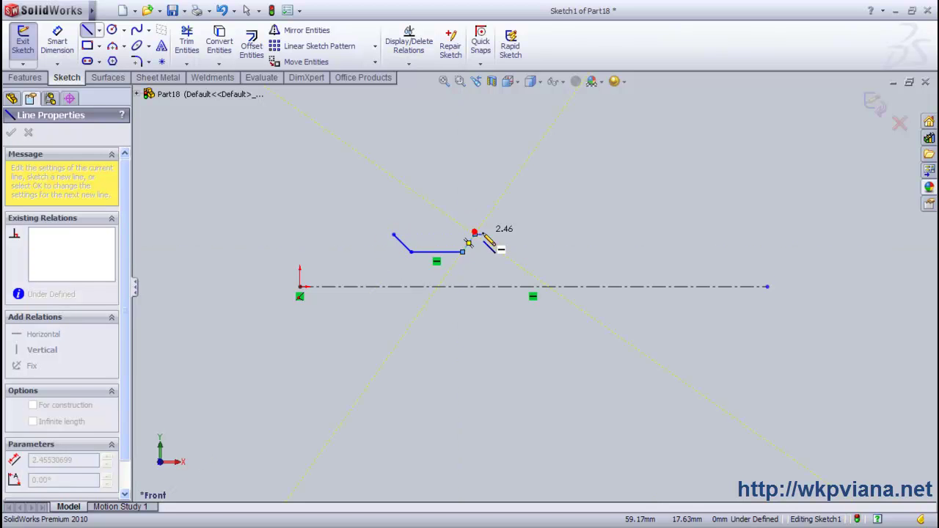
left_click(668, 235)
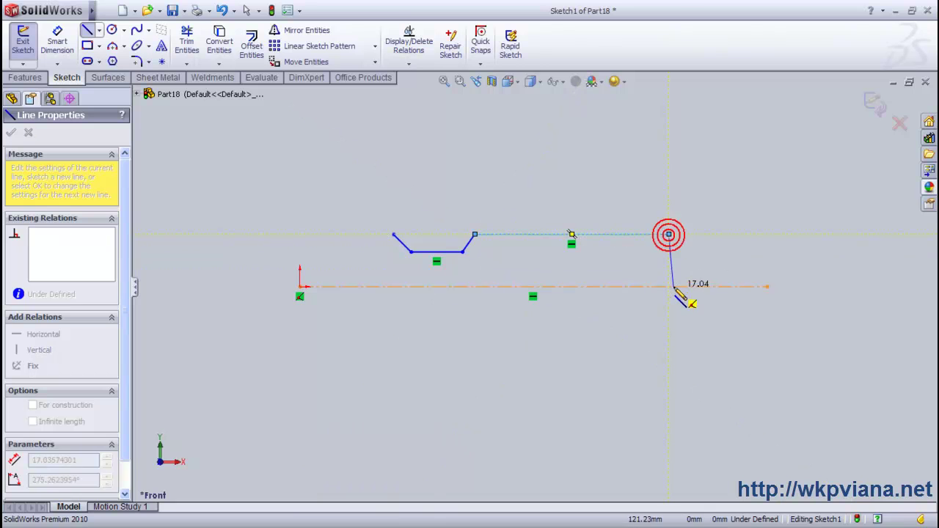
left_click(668, 286)
right_click(708, 199)
left_click(742, 211)
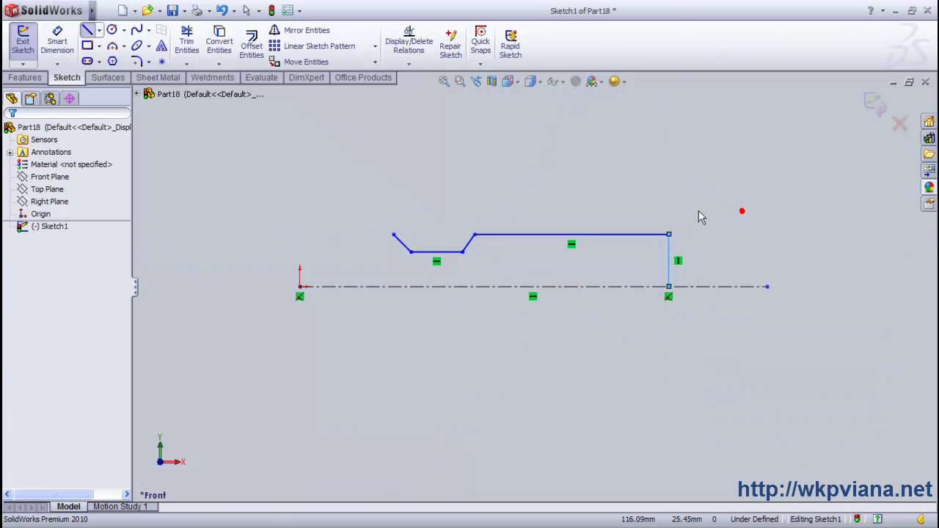
Step: Dimension both slanted profile angles at 120°
left_click(57, 40)
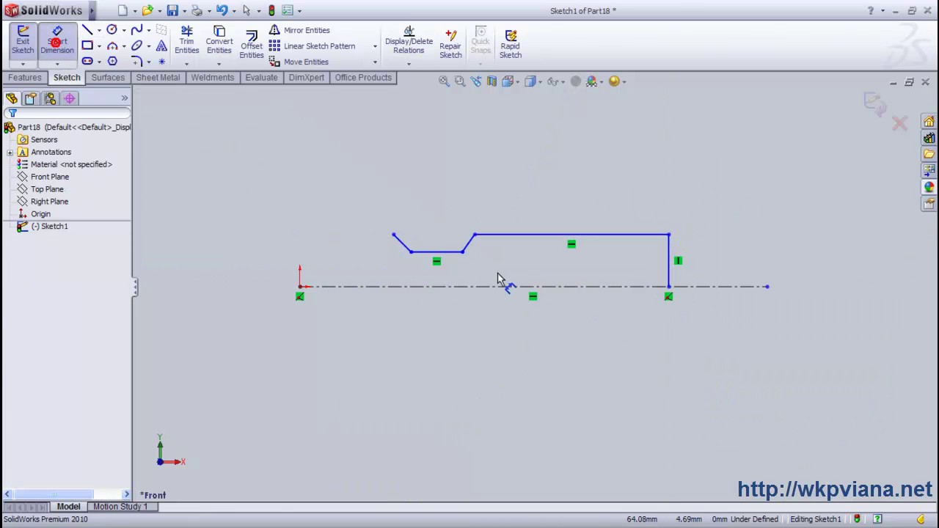
left_click(404, 248)
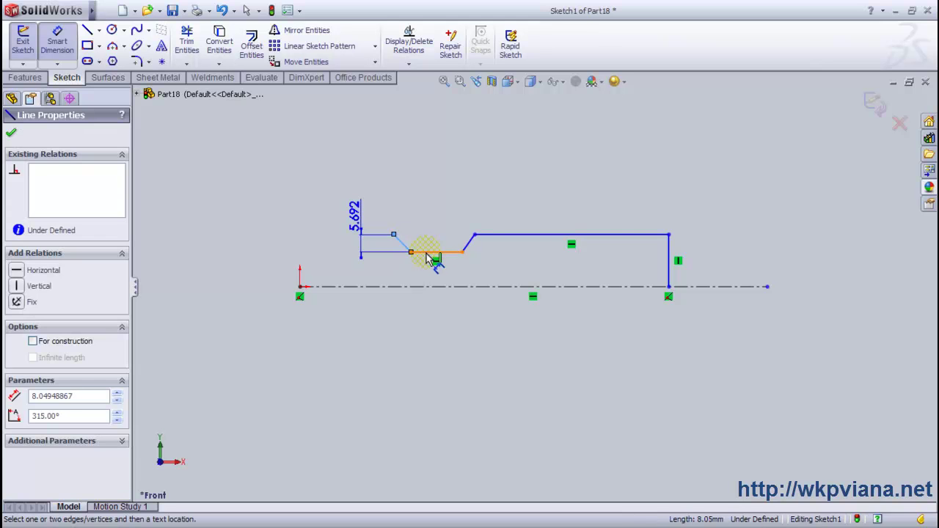
left_click(432, 257)
left_click(434, 234)
type("120")
key("Return")
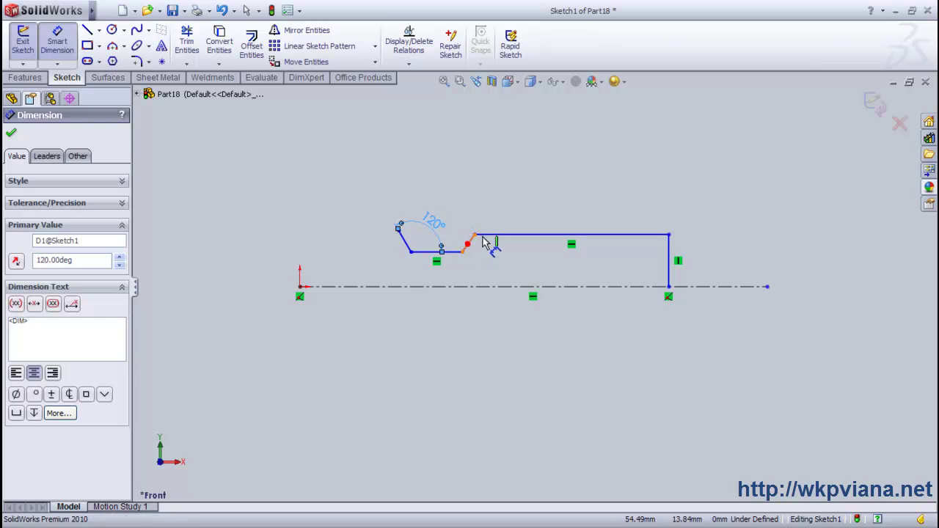
left_click(484, 243)
left_click(493, 235)
left_click(496, 253)
type("120")
key("Return")
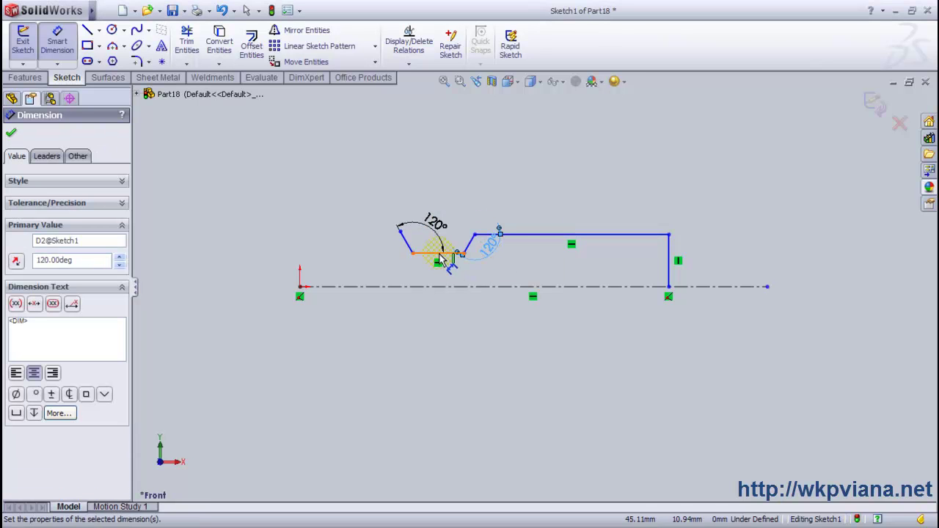
Step: Give the bottom flat a length of 10 and a height of 10 above the centerline
left_click(440, 258)
left_click(444, 203)
type("10")
key("Return")
left_click(449, 260)
left_click(451, 287)
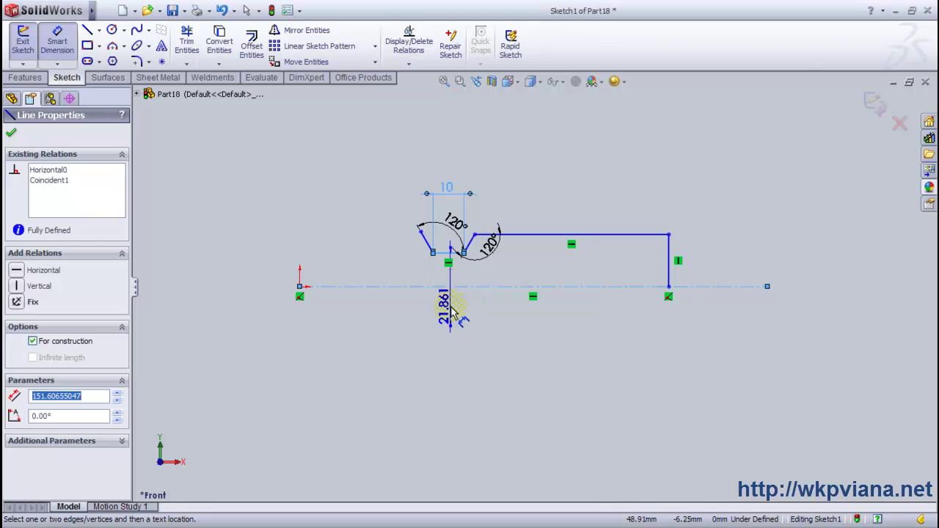
left_click(402, 270)
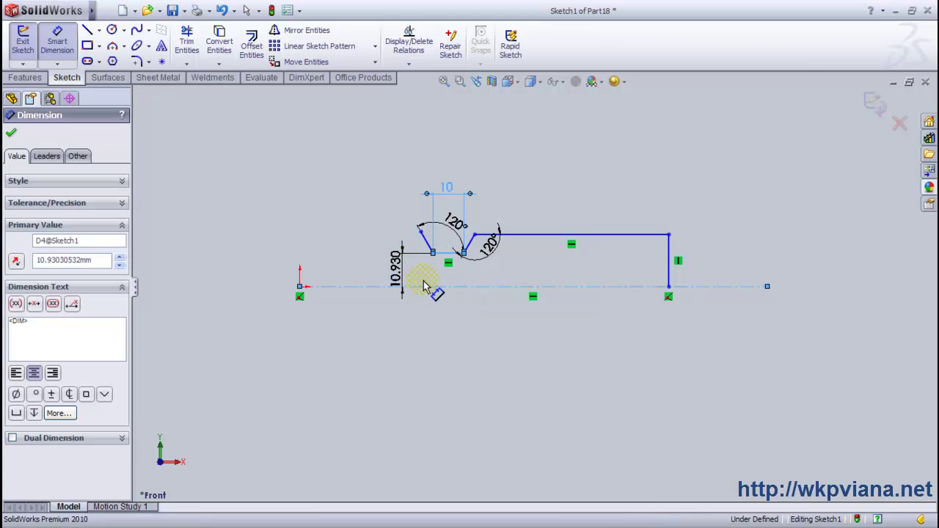
type("10")
key("Return")
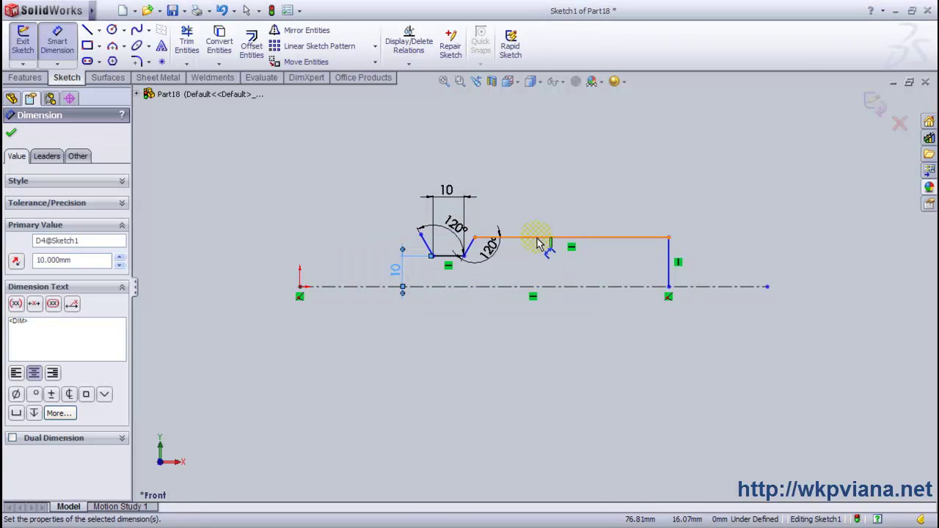
Step: Set the top line length to 100 and the end height to 15
left_click(540, 239)
left_click(538, 214)
type("100")
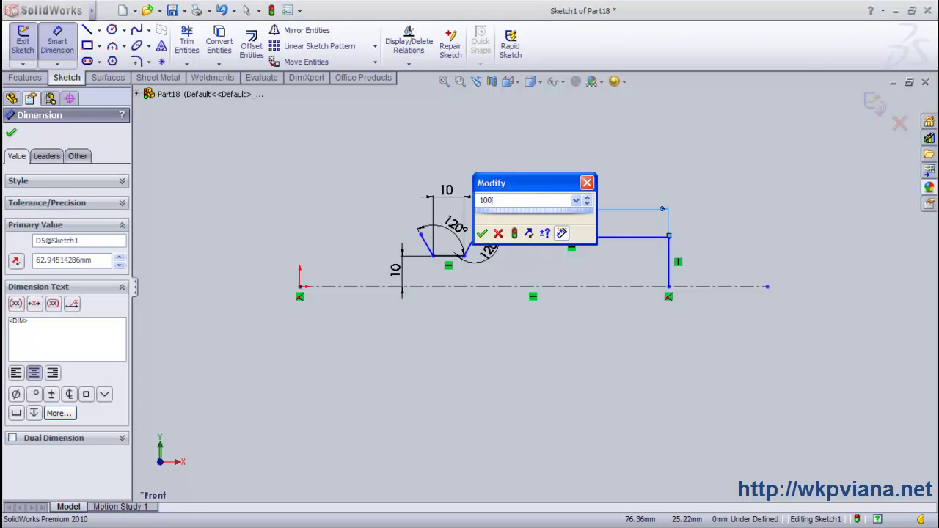
key("Return")
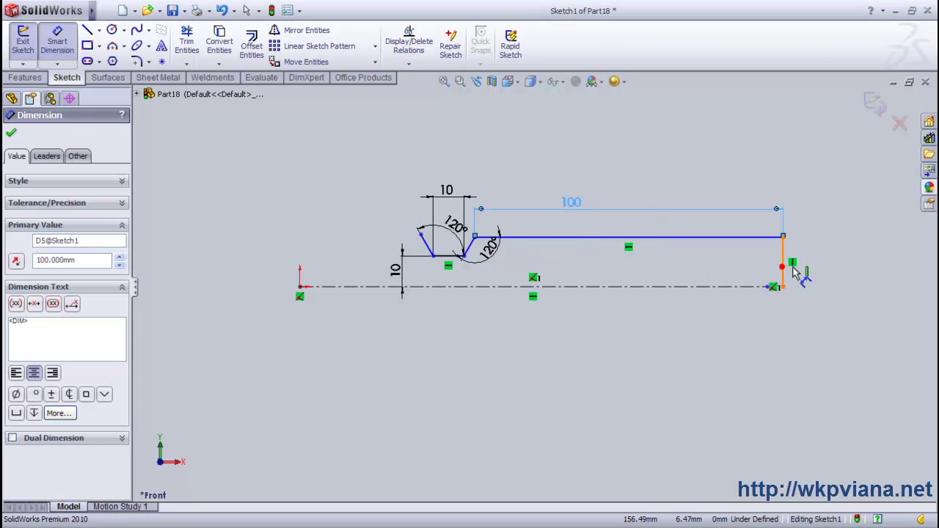
left_click(784, 272)
left_click(816, 270)
type("15")
key("Return")
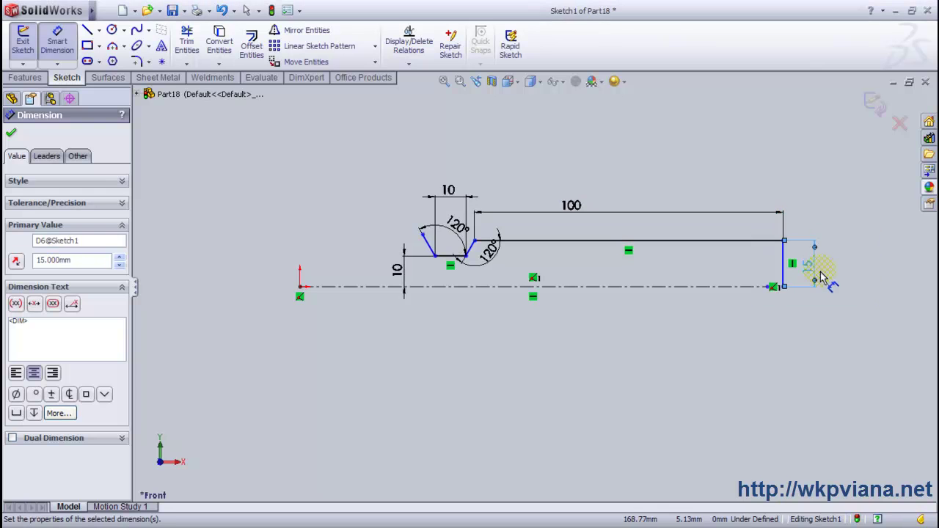
left_click(11, 134)
Step: Extend the profile leftward with line segments stepping down to form the tip outline
left_click(87, 30)
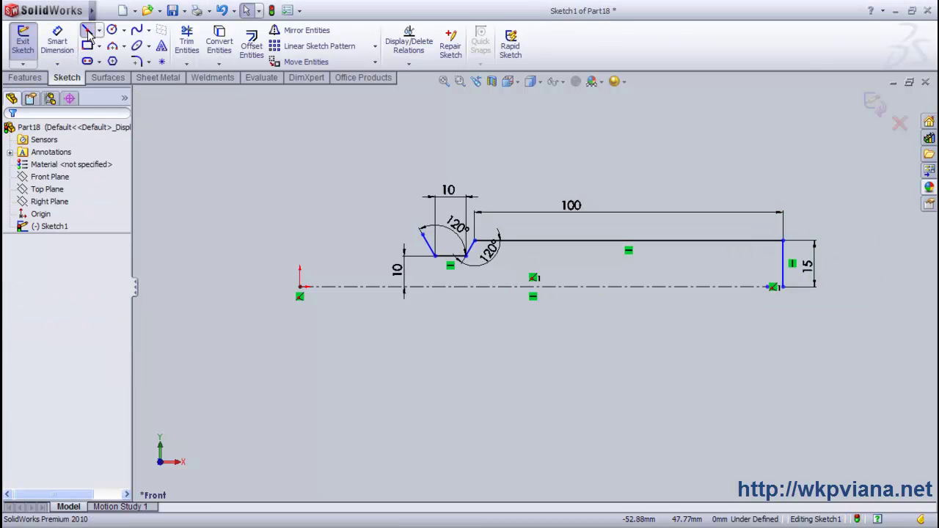
left_click(424, 235)
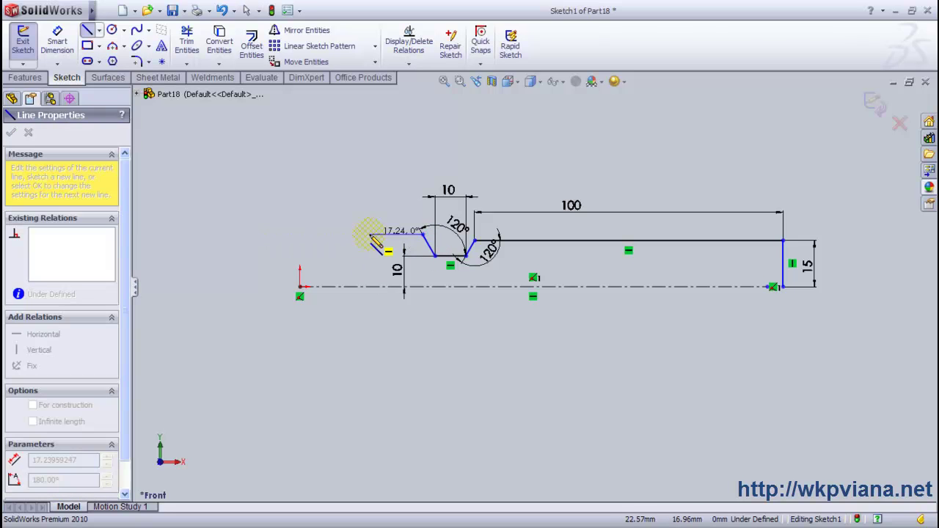
left_click(370, 247)
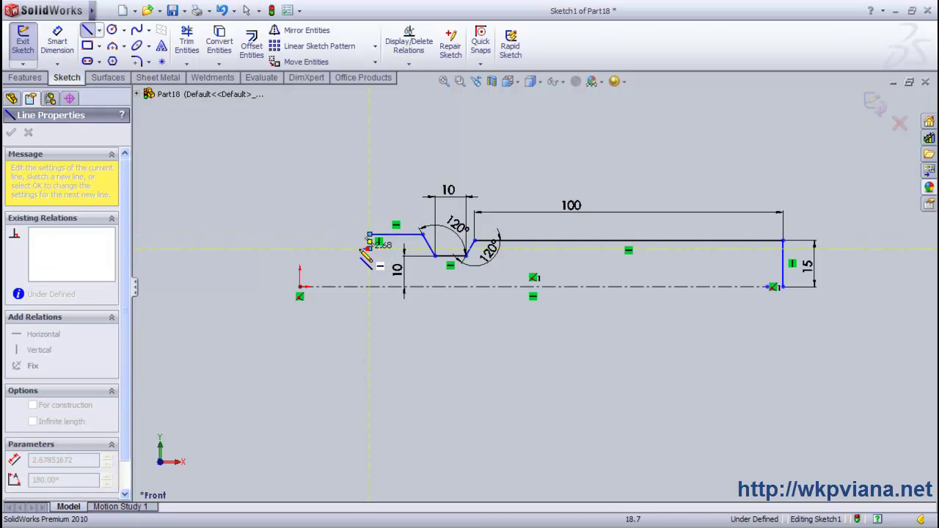
left_click(343, 248)
left_click(343, 274)
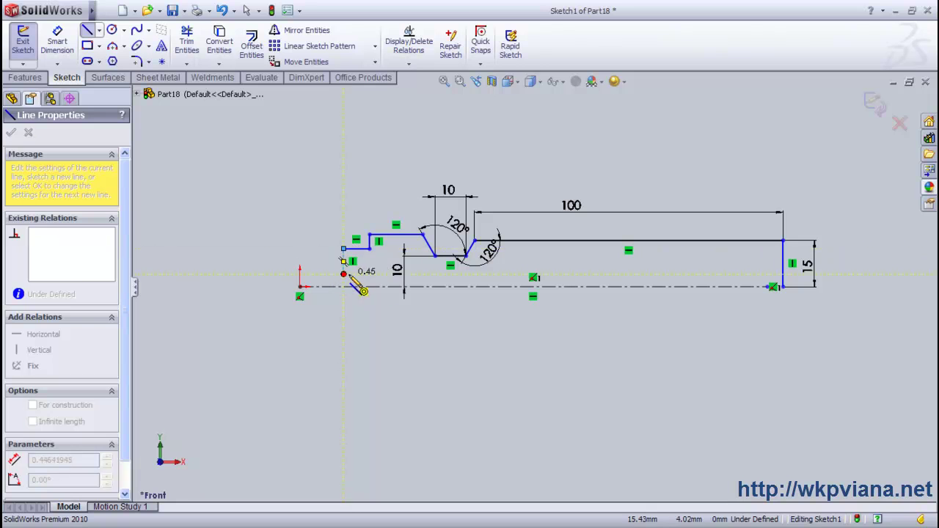
left_click(445, 275)
right_click(465, 286)
left_click(500, 298)
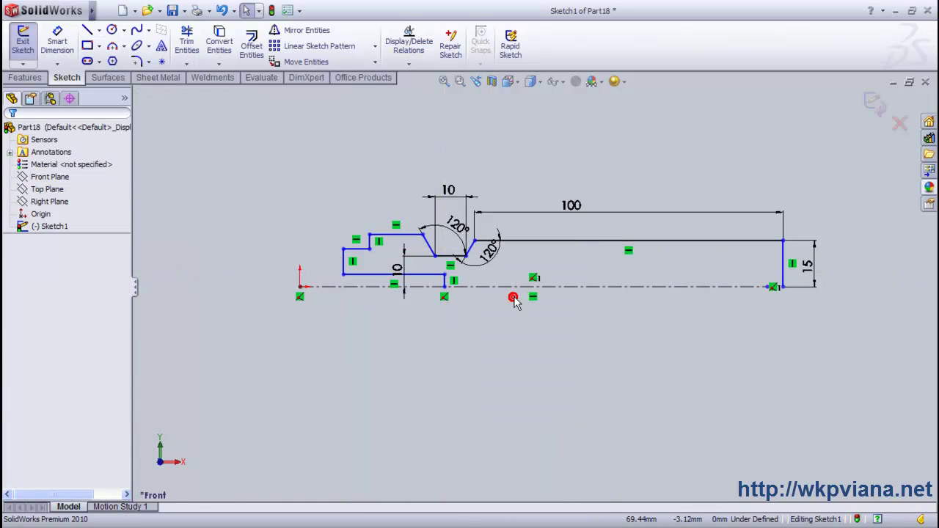
Step: Dimension the tip: top length 5, height 15 from the centerline, small step width 2
scroll(598, 336, "down", 1)
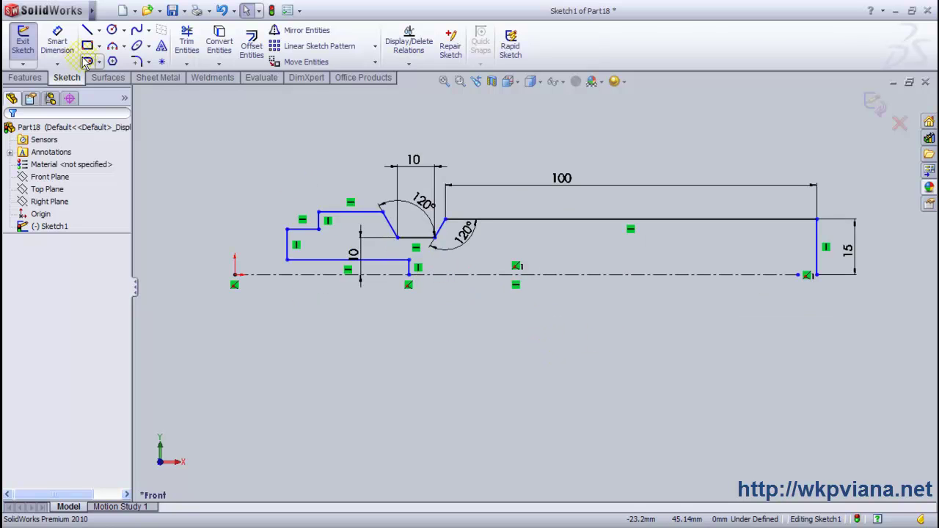
left_click(57, 41)
left_click(354, 212)
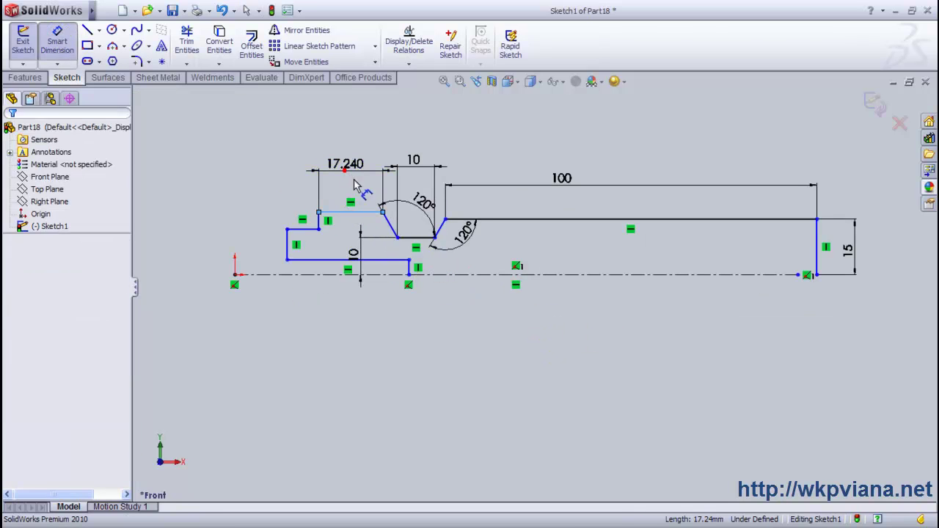
left_click(371, 192)
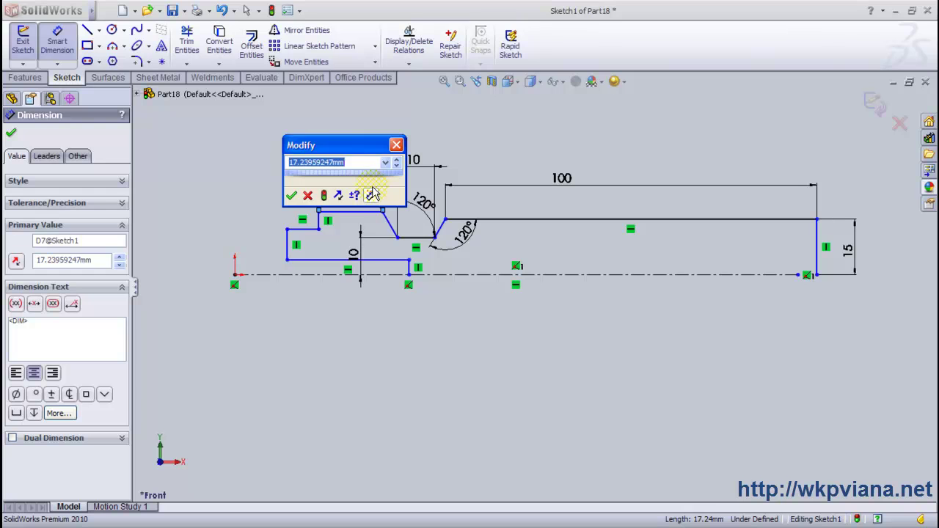
type("5")
key("Return")
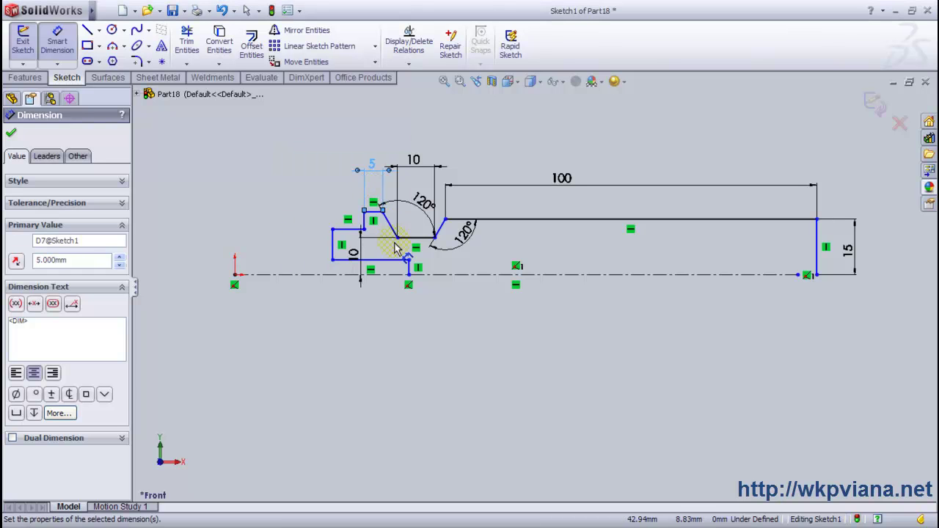
left_click(373, 212)
left_click(387, 274)
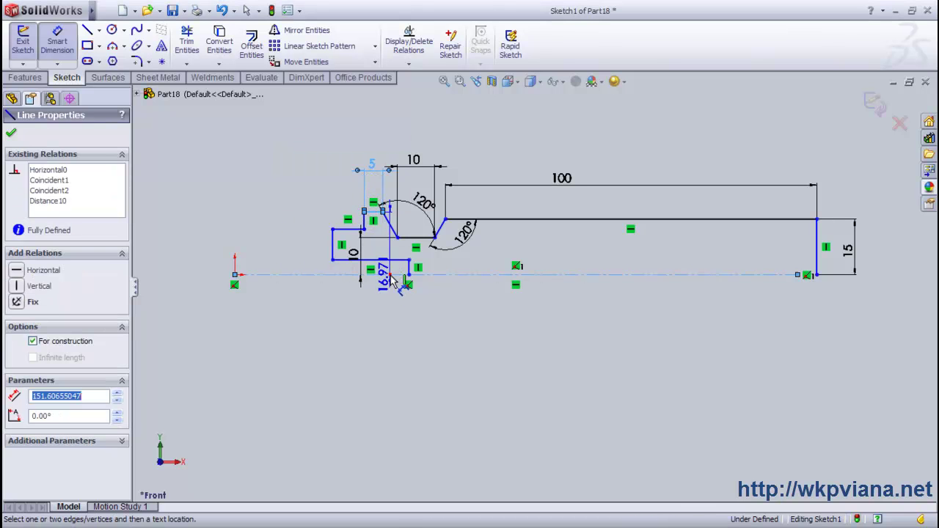
left_click(299, 263)
type("15")
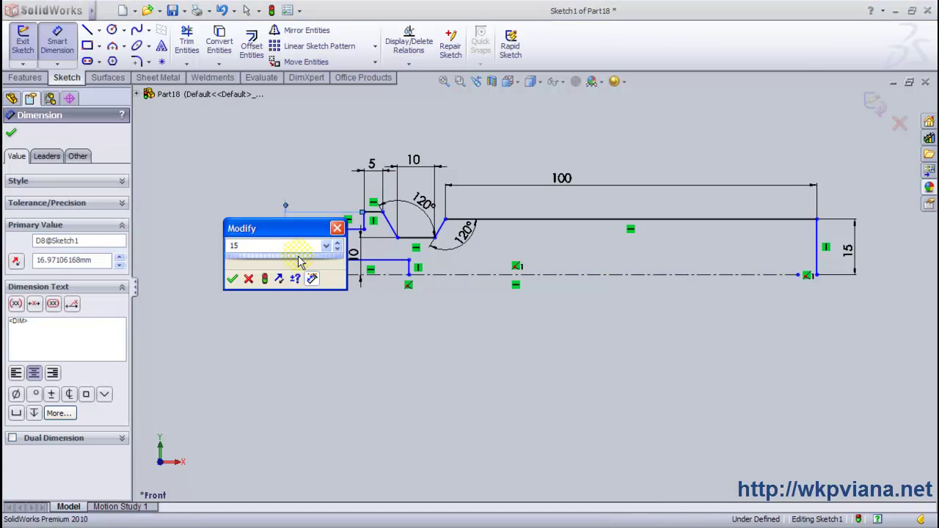
key("Return")
mouse_move(370, 234)
left_mouse_down()
mouse_move(312, 217)
mouse_move(350, 236)
mouse_move(350, 212)
left_mouse_up()
left_click(350, 213)
type("2")
key("Return")
Step: Dimension the vertical line to 9 and bottom line to 30, keeping the end dimension driven
scroll(342, 256, "down", 2)
scroll(410, 236, "down", 2)
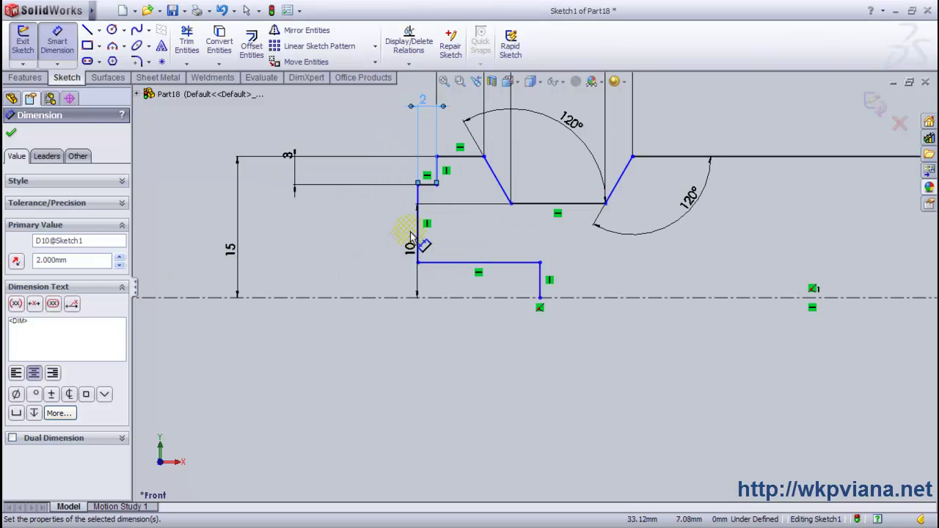
left_click(418, 224)
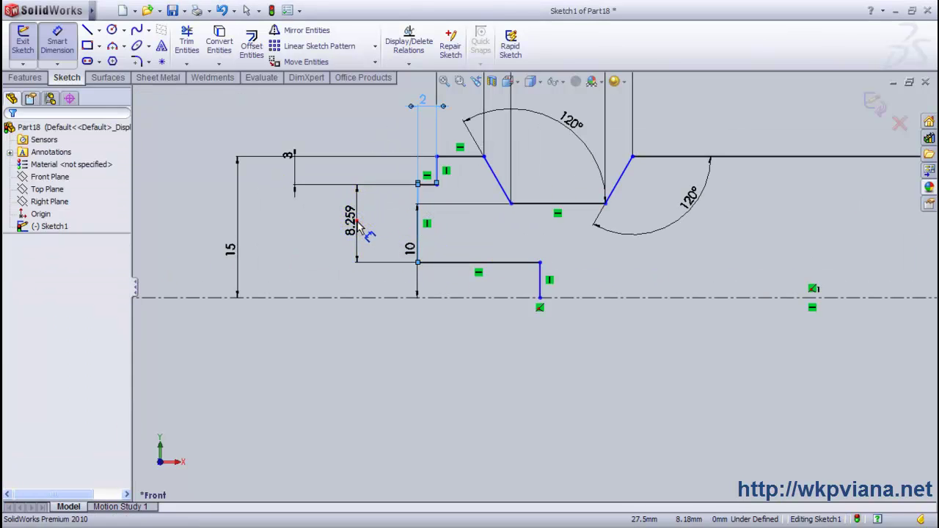
left_click(360, 227)
type("9")
key("Return")
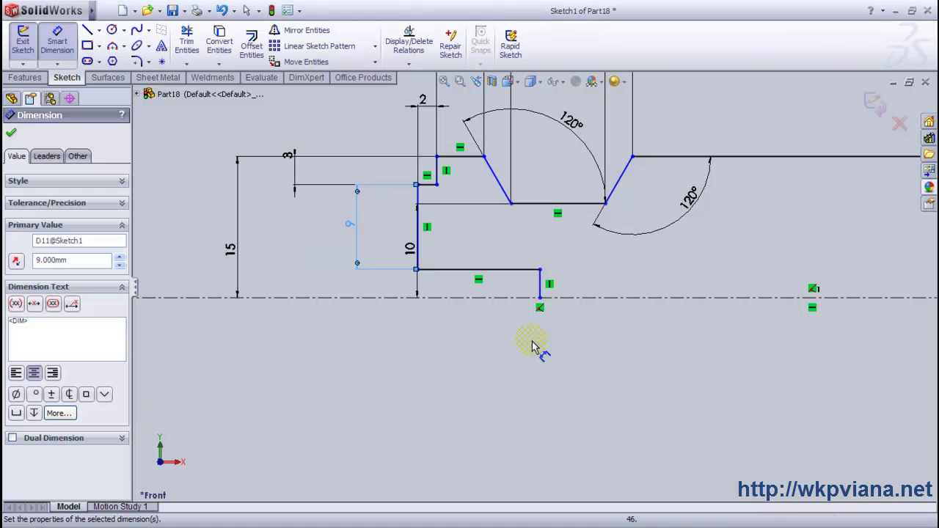
left_click(503, 271)
left_click(512, 356)
type("30")
key("Return")
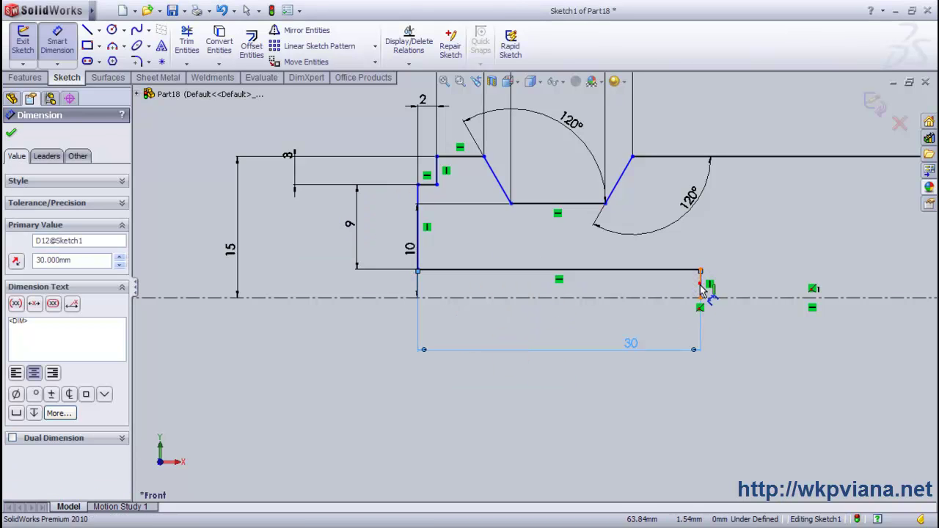
left_click(701, 286)
left_click(730, 284)
left_click(550, 270)
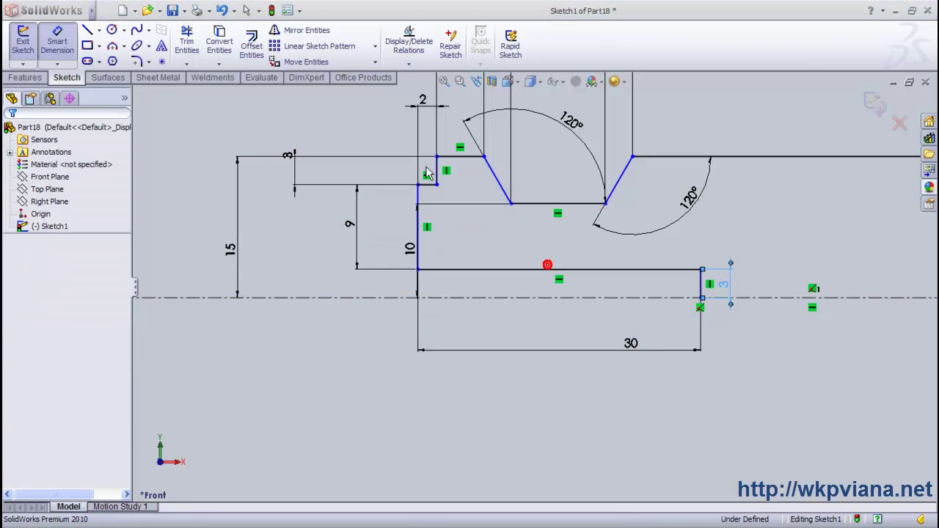
Step: Start a Revolved Boss/Base from the shaft profile sketch
left_click(445, 82)
left_click(465, 157)
left_click(25, 77)
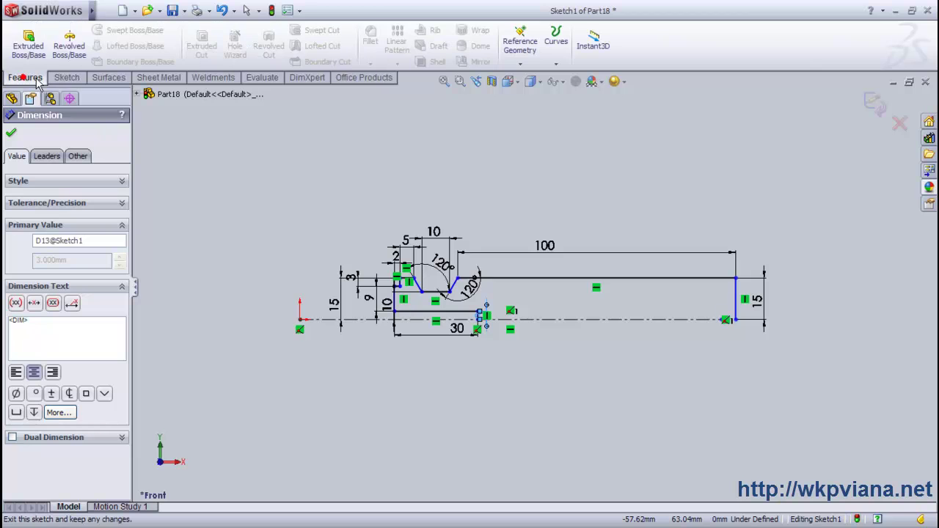
left_click(73, 59)
Step: Auto-close the sketch and accept a full 360° revolve into Revolve1
left_click(435, 292)
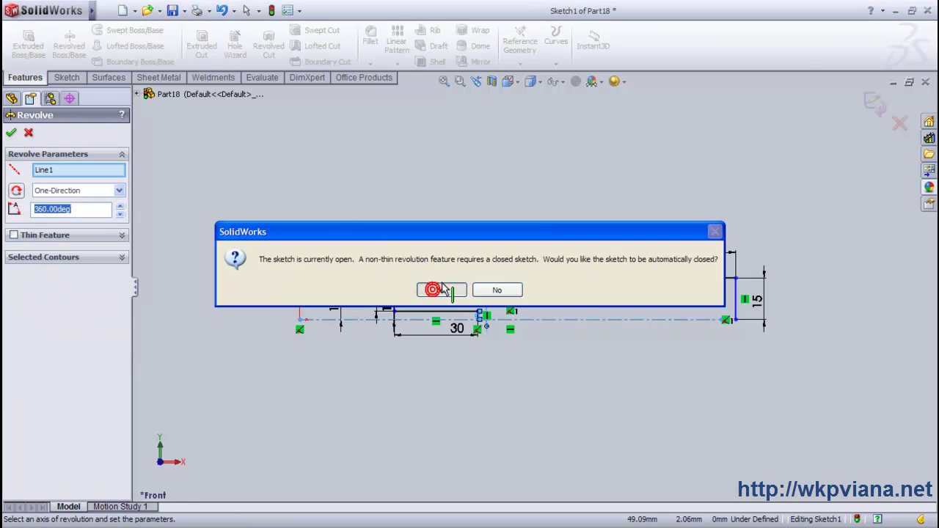
middle_click_drag(277, 220, 134, 207)
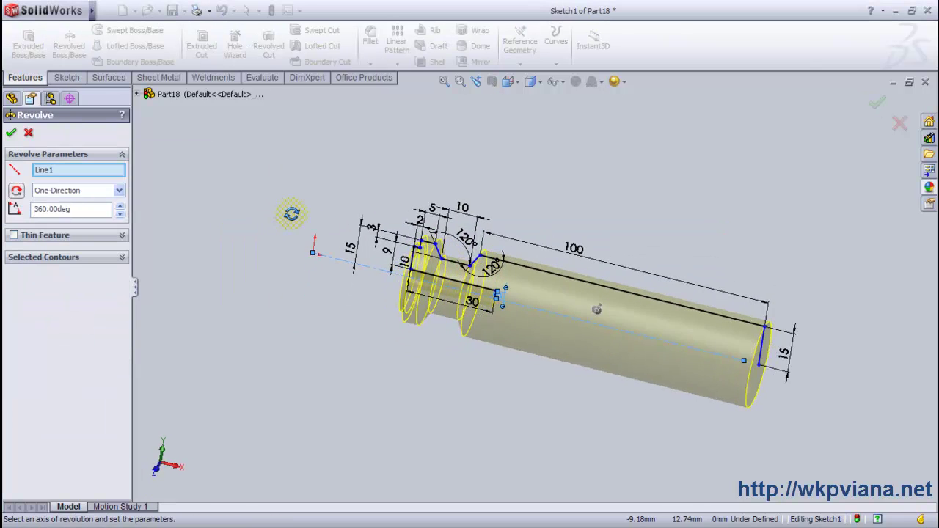
left_click(11, 132)
mouse_move(270, 220)
middle_mouse_down()
mouse_move(300, 220)
mouse_move(275, 237)
mouse_move(269, 218)
mouse_move(277, 219)
middle_mouse_up()
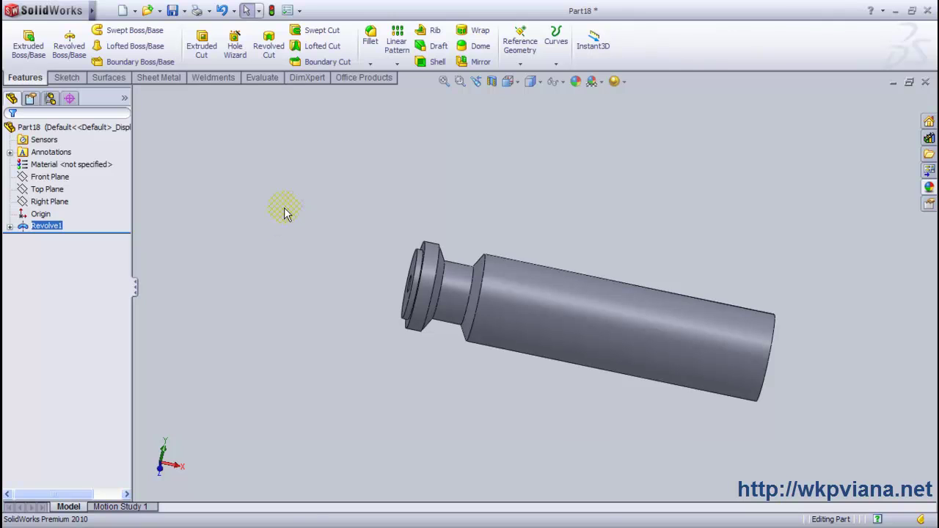
Step: Fillet the three flange edges and the shaft-step edge at 1 mm
left_click(371, 44)
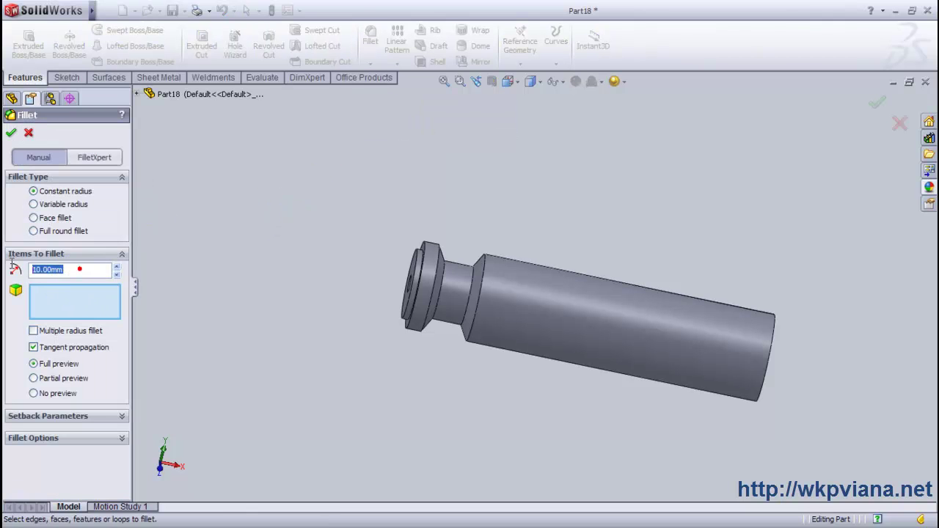
type("1")
scroll(408, 304, "down", 3)
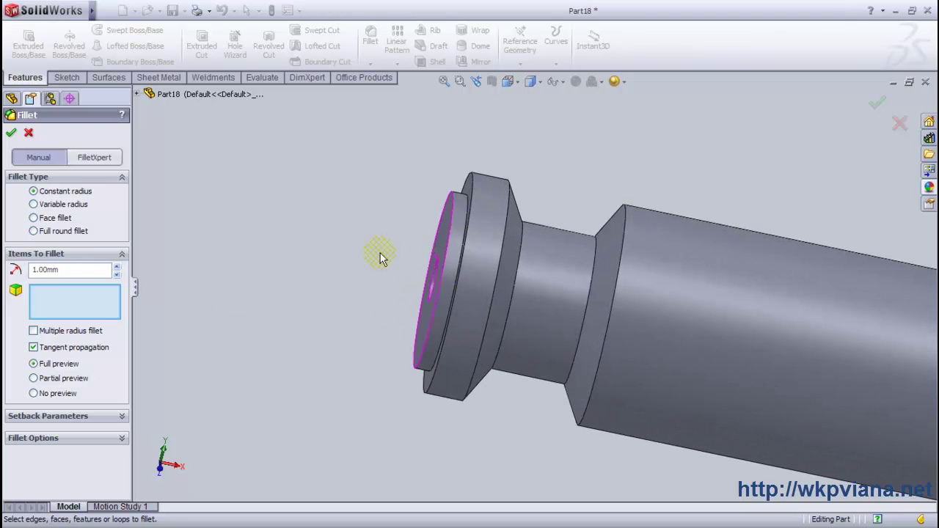
scroll(411, 250, "down", 2)
left_click(481, 241)
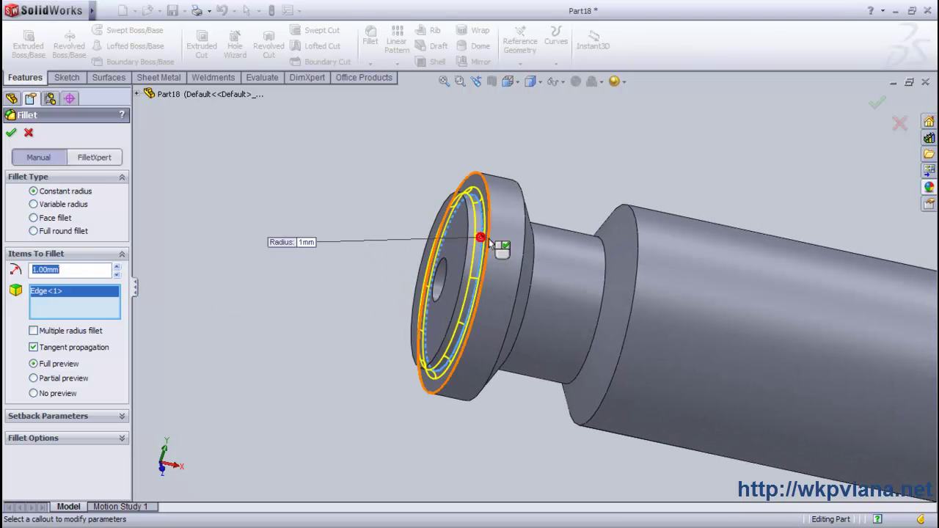
left_click(490, 241)
left_click(524, 237)
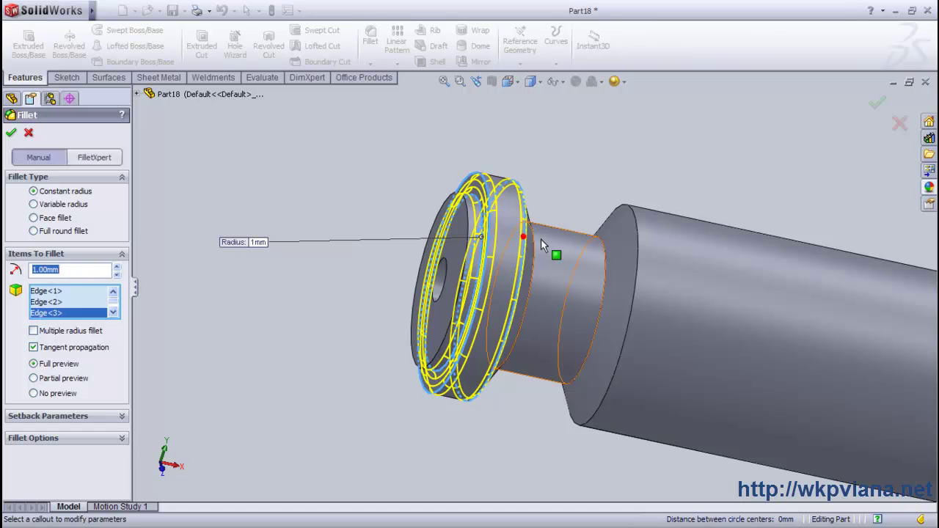
left_click(637, 255)
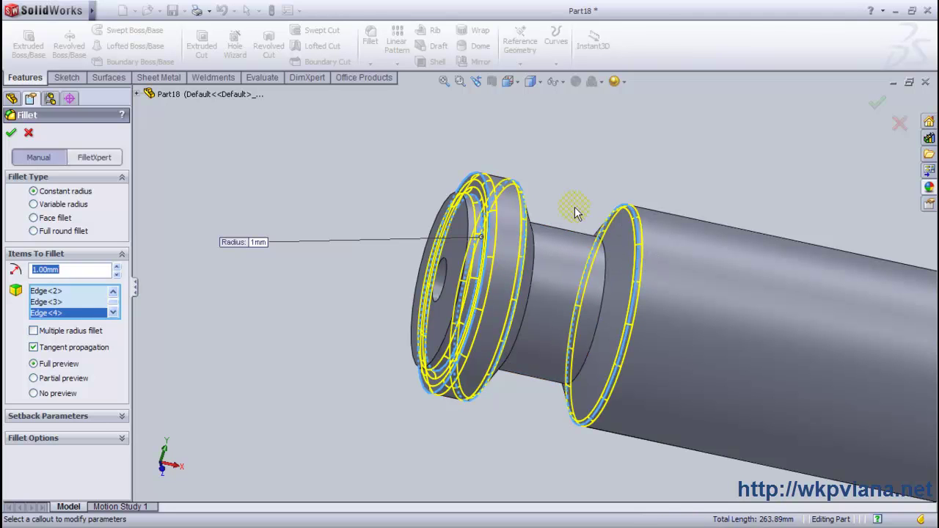
left_click(12, 135)
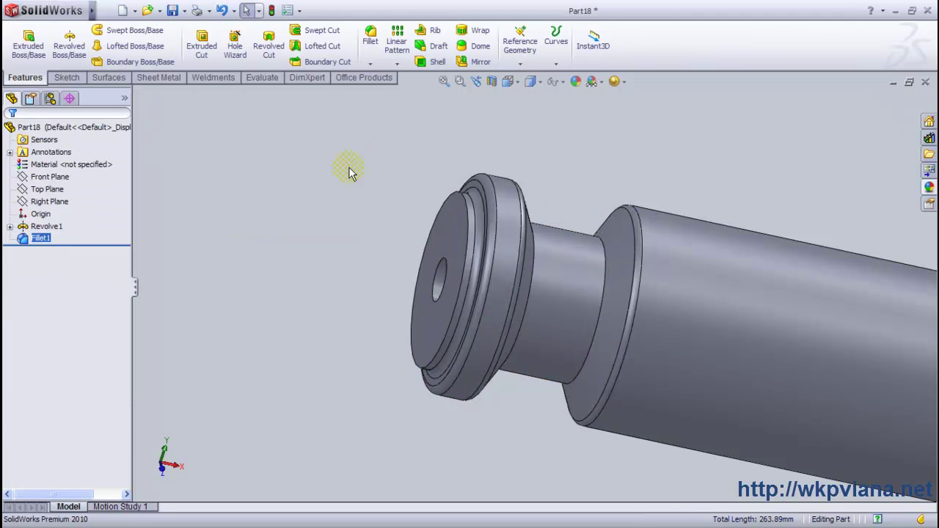
Step: Start a 3 mm fillet on the far end's circular edge
left_click(371, 38)
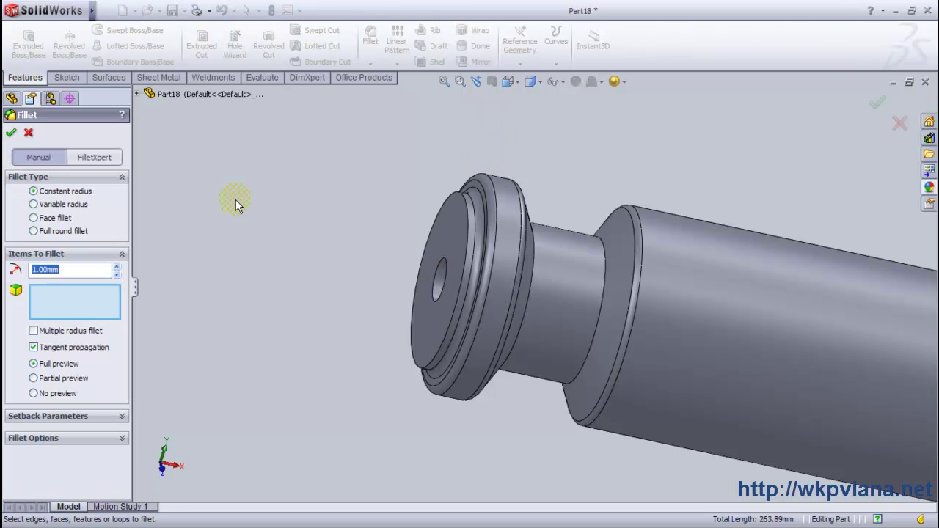
type("3")
scroll(475, 310, "up", 5)
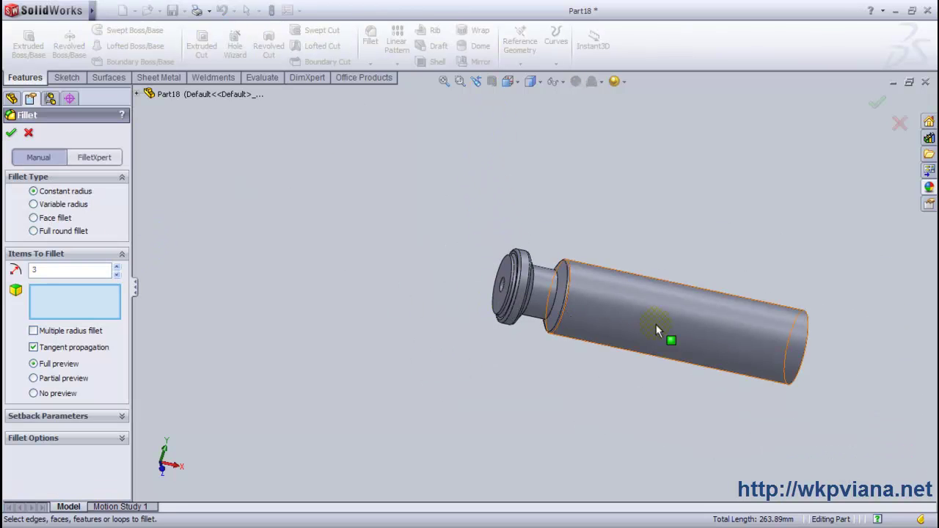
left_click(805, 366)
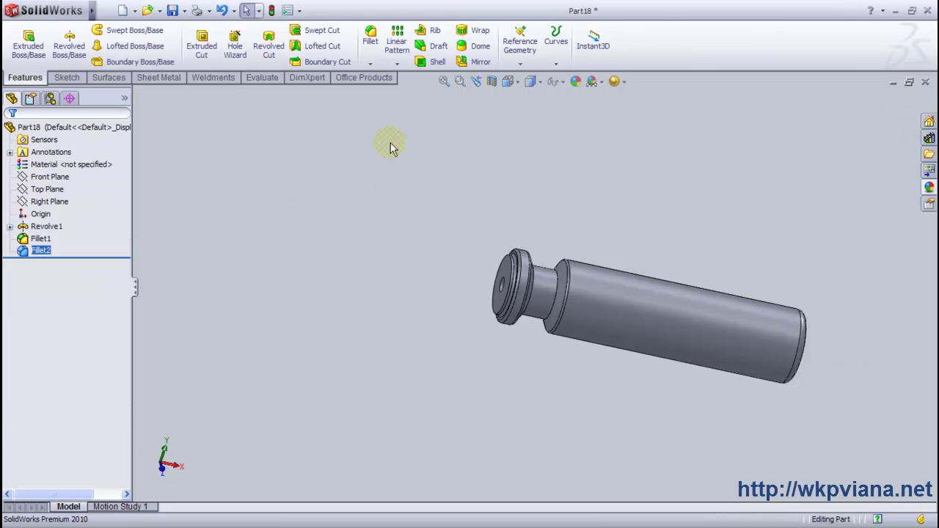
Step: Start a new sketch on the Front Plane viewed normal-to
left_click(443, 83)
middle_click_drag(544, 213, 582, 190)
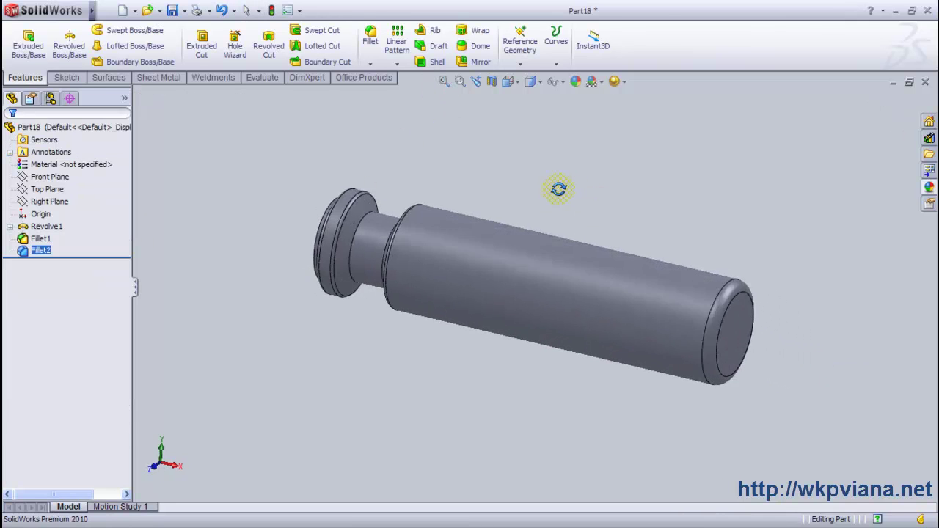
left_click(56, 179)
left_click(81, 157)
left_click(511, 80)
left_click(561, 150)
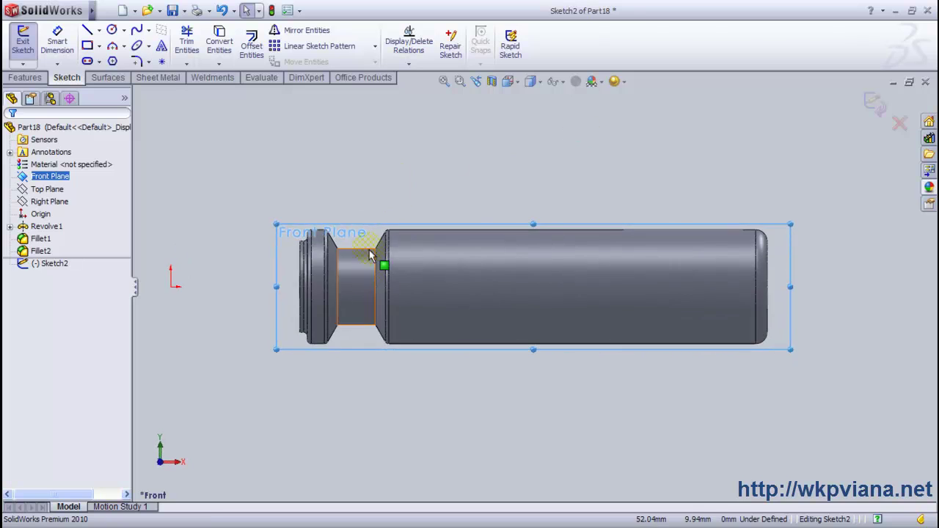
scroll(365, 245, "down", 5)
scroll(326, 231, "down", 1)
Step: Draw a small circle at the groove edge with a 1 mm diameter
left_click(111, 30)
left_click(377, 273)
left_click(380, 276)
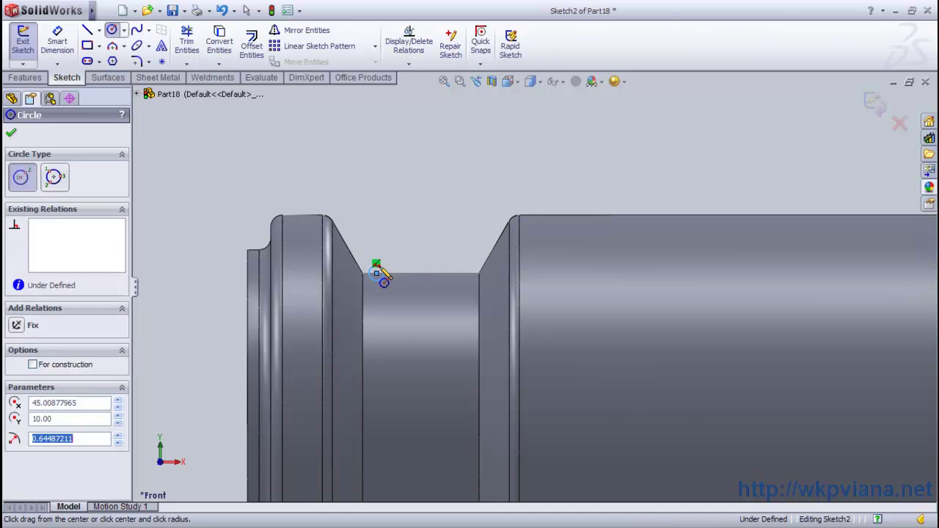
left_click(57, 46)
scroll(398, 273, "down", 3)
left_click(401, 273)
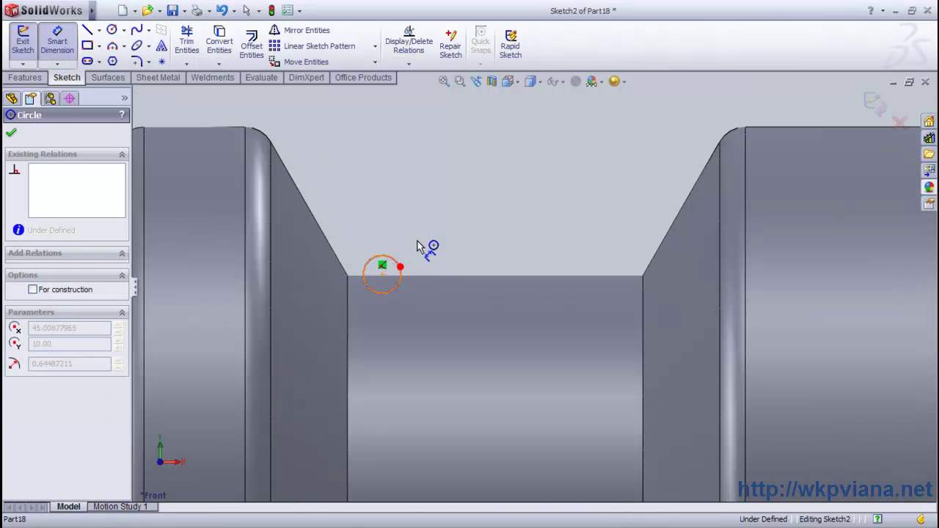
left_click(440, 255)
type("1")
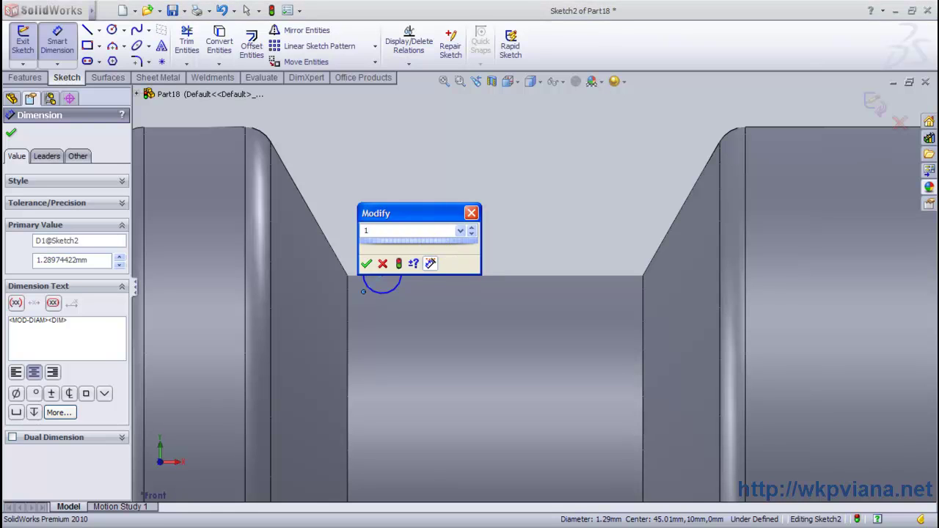
key("Return")
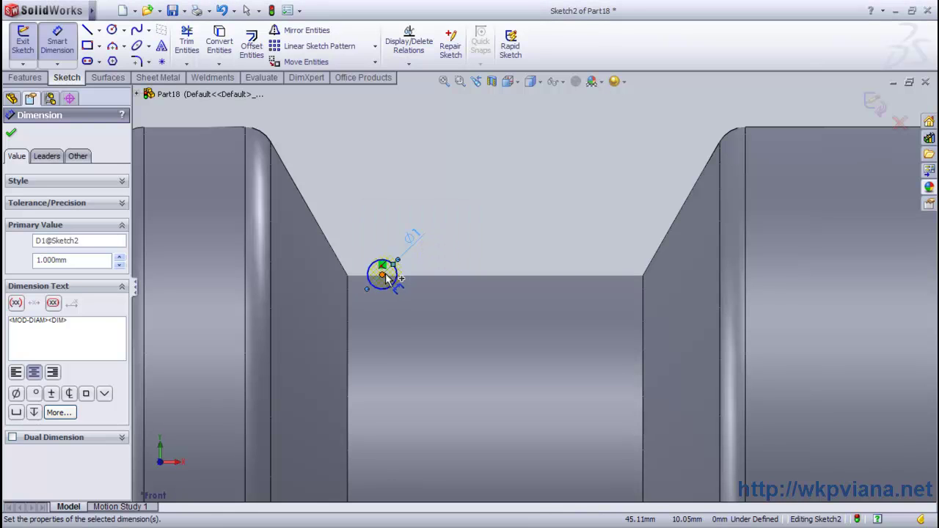
Step: Place the circle centre 1.25 mm from the neck corner and exit the sketch
left_click(383, 275)
left_click(349, 277)
left_click(356, 223)
type("1.25")
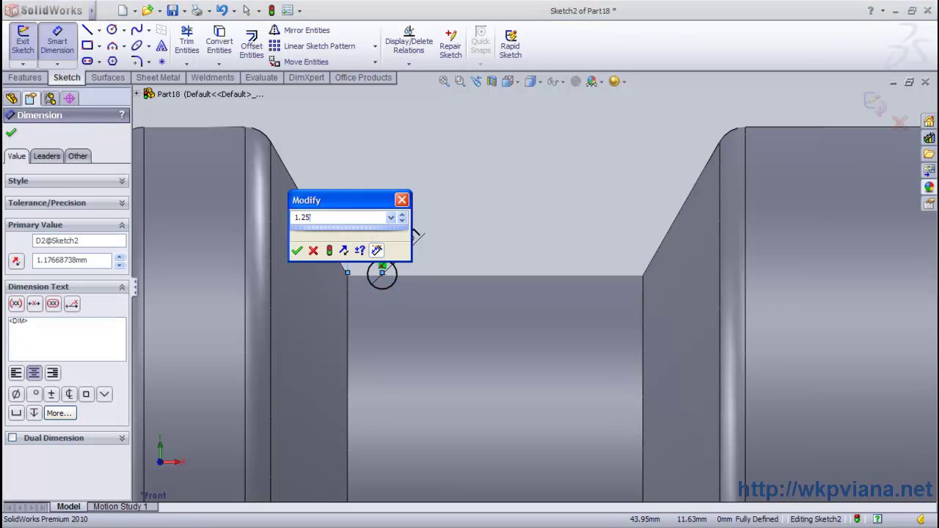
key("Return")
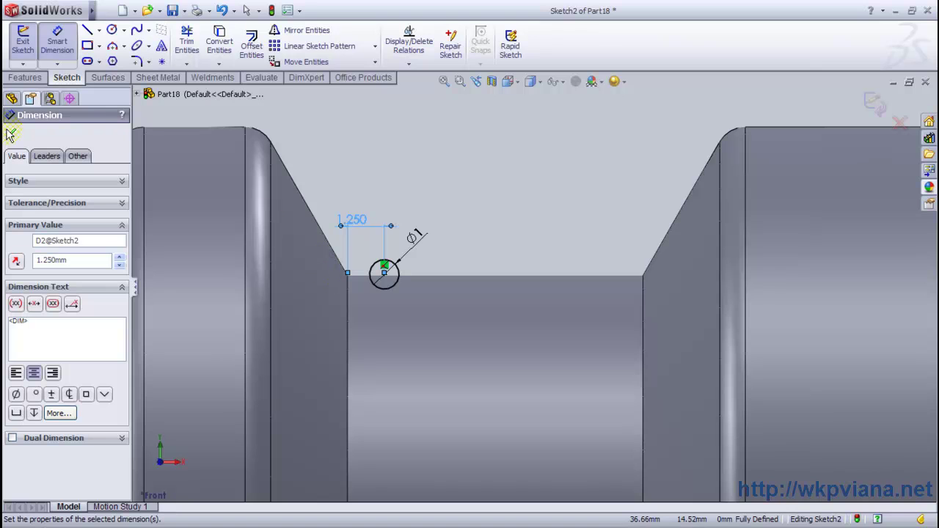
left_click(10, 134)
left_click(25, 45)
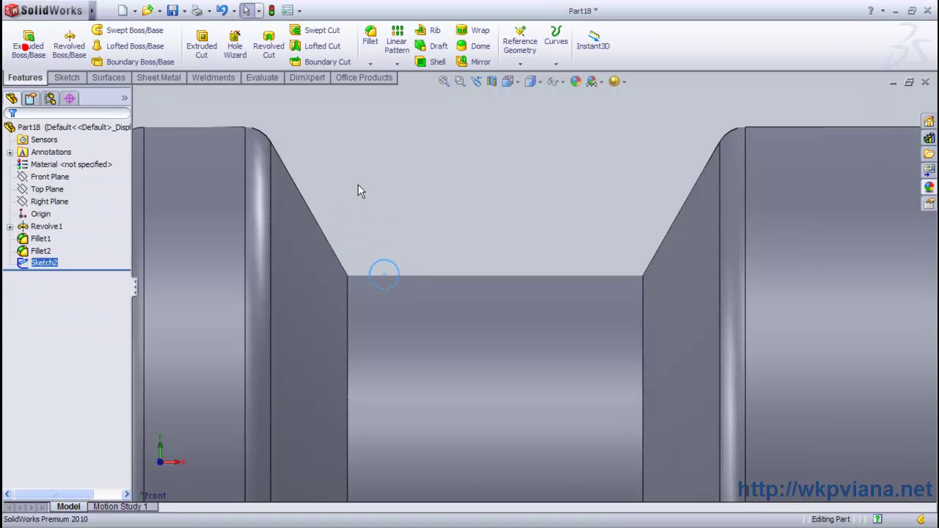
Step: Sweep the circle along the neck's circular edge to create Sweep1
left_click(444, 81)
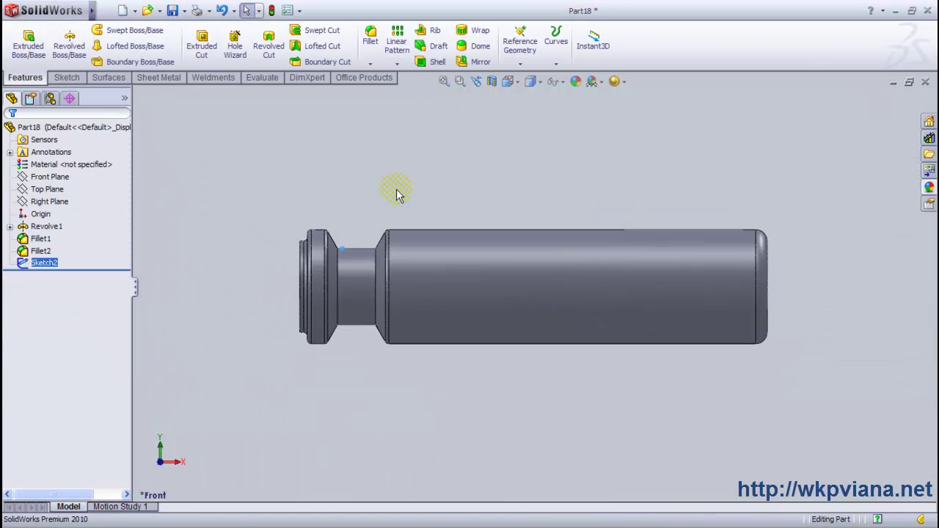
scroll(385, 267, "down", 3)
scroll(381, 270, "down", 2)
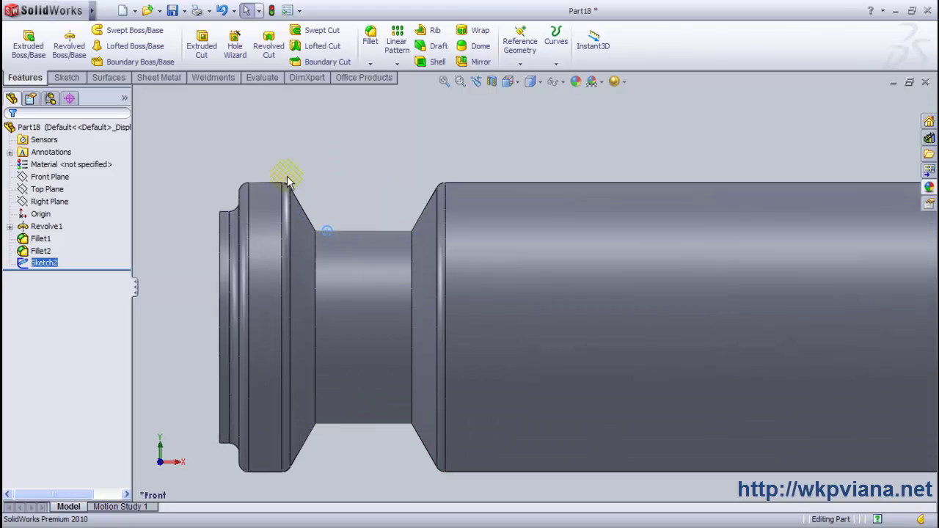
left_click(123, 30)
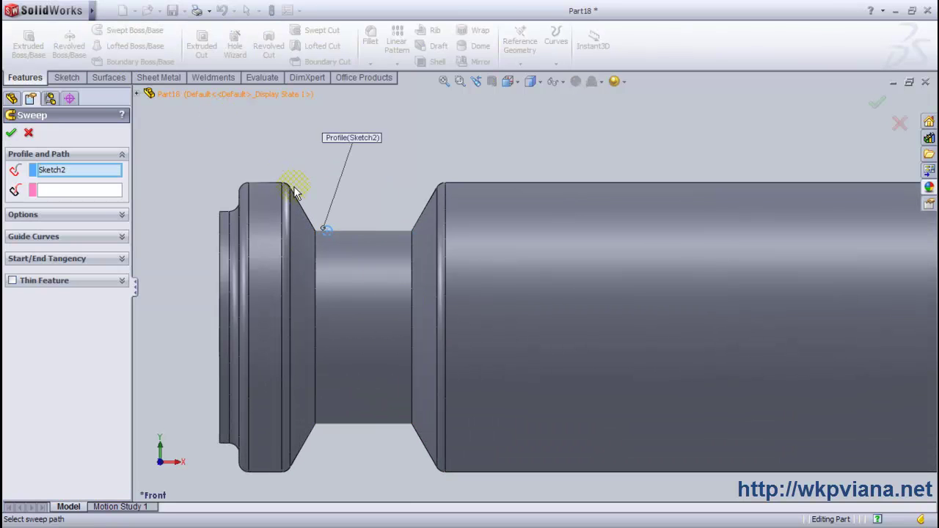
left_click(50, 190)
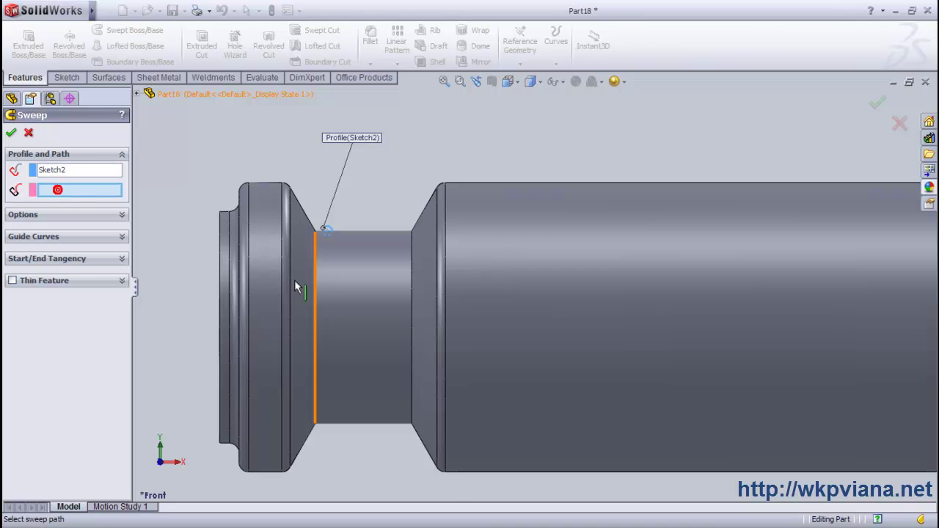
left_click(315, 279)
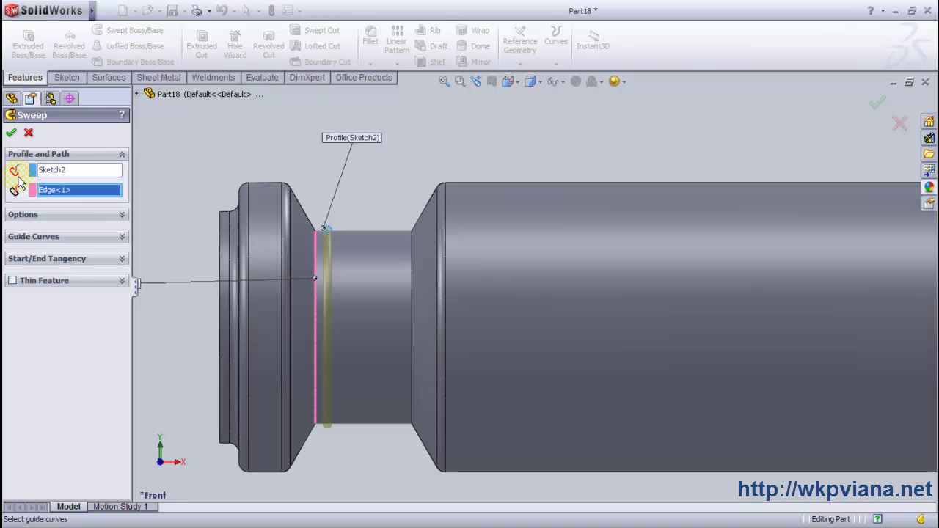
right_click(300, 160)
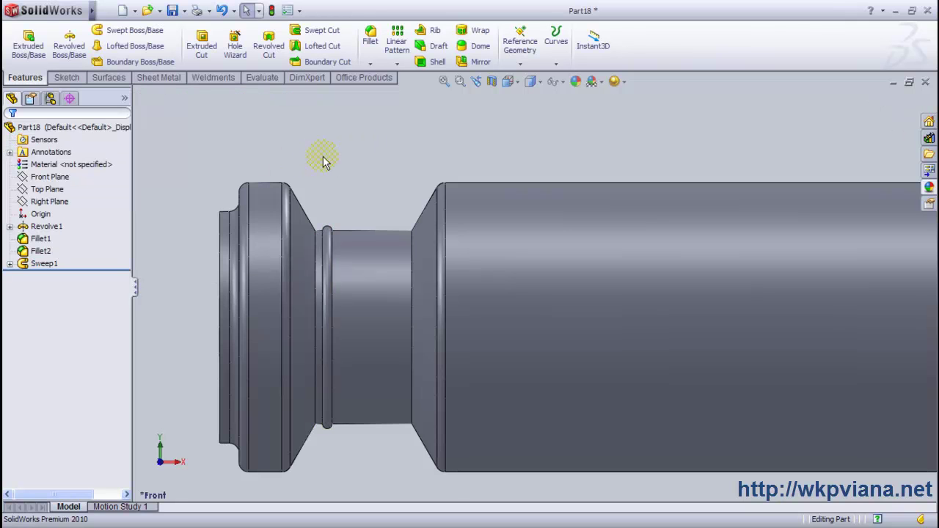
Step: Draw a centerline along the shaft axis in a new Front Plane sketch
left_click(50, 176)
left_click(52, 155)
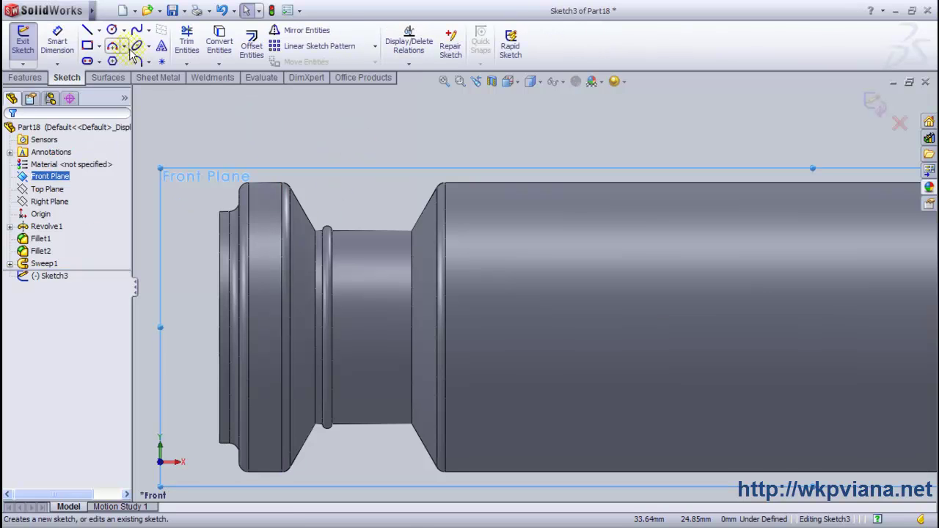
left_click(99, 30)
left_click(109, 57)
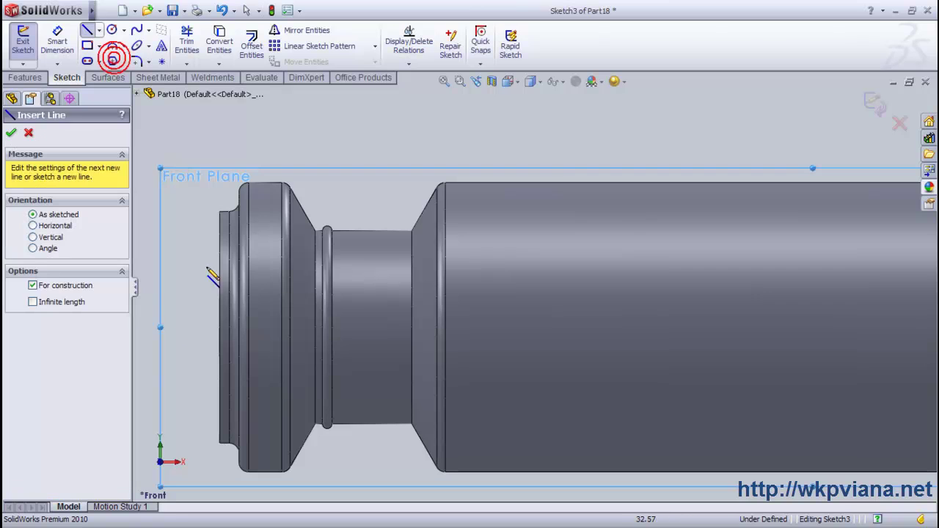
left_click(200, 327)
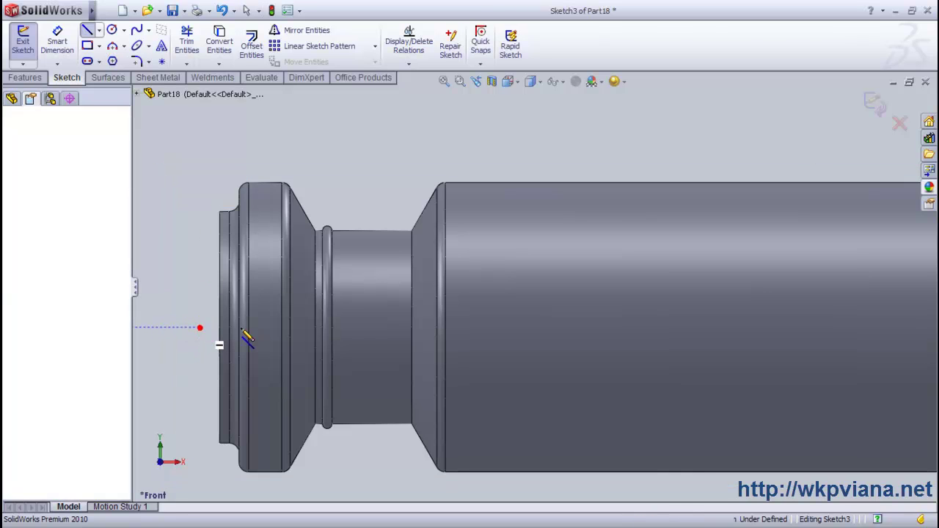
left_click(587, 327)
right_click(587, 327)
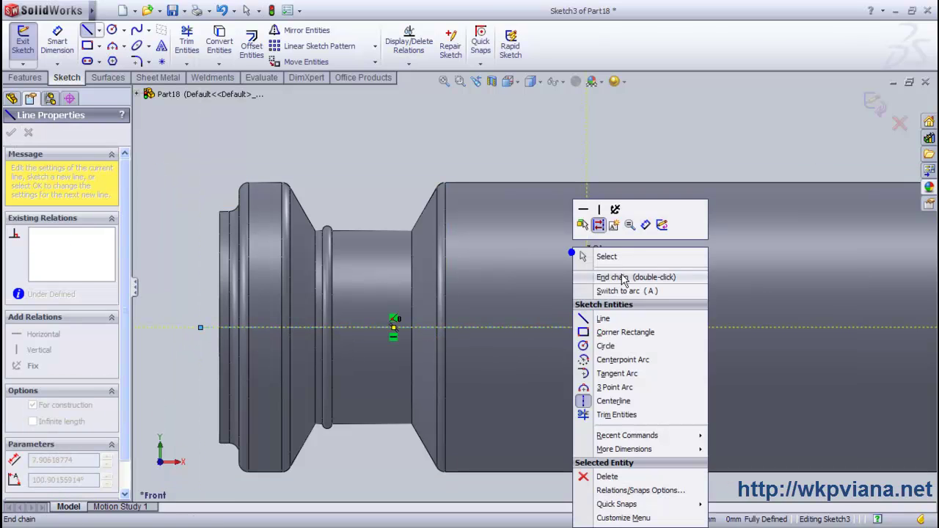
left_click(628, 256)
left_click(315, 176)
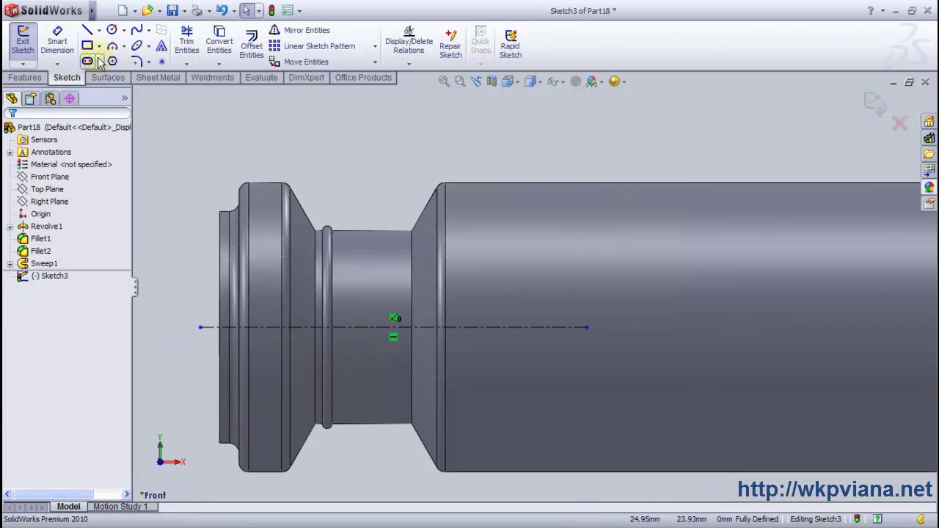
left_click(23, 44)
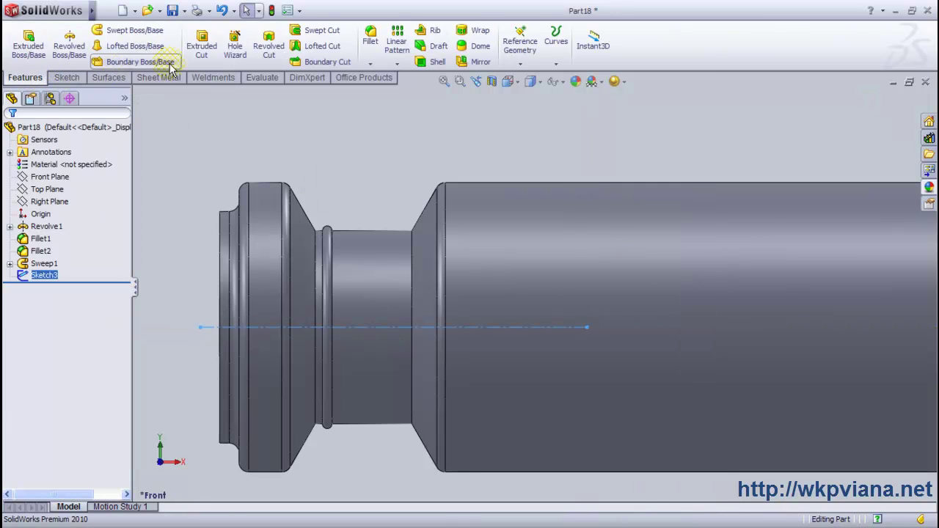
Step: Linear-pattern the Sweep1 ring along that centerline: 6 instances at 1.5 mm spacing
left_click(397, 64)
left_click(426, 77)
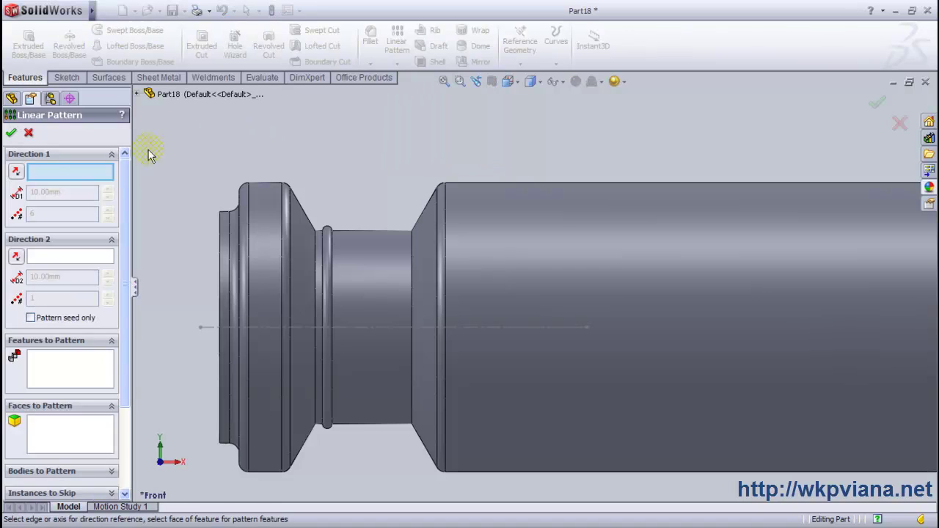
left_click(208, 332)
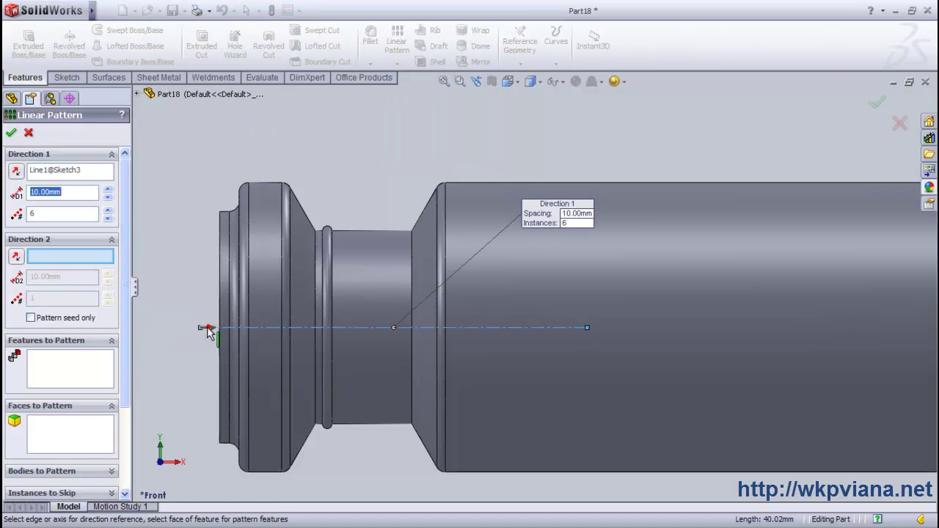
left_click(69, 367)
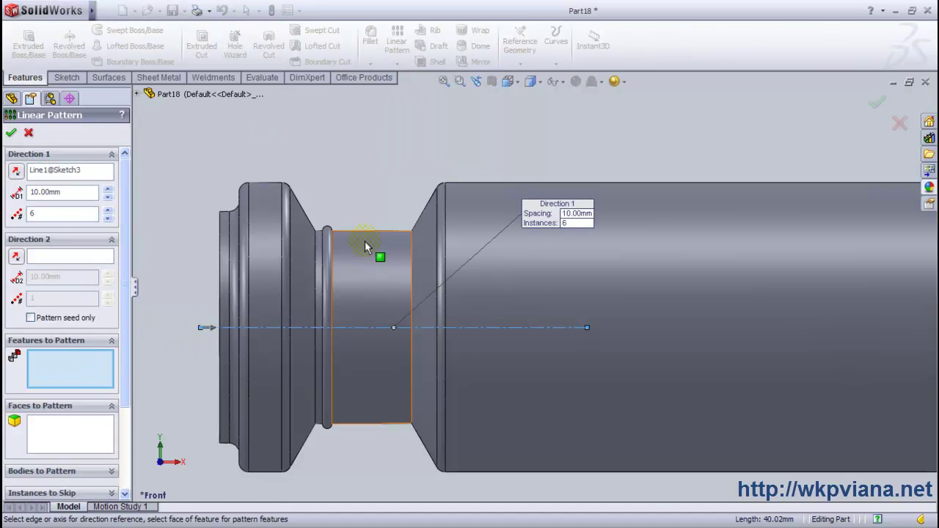
left_click(325, 247)
left_click(94, 244)
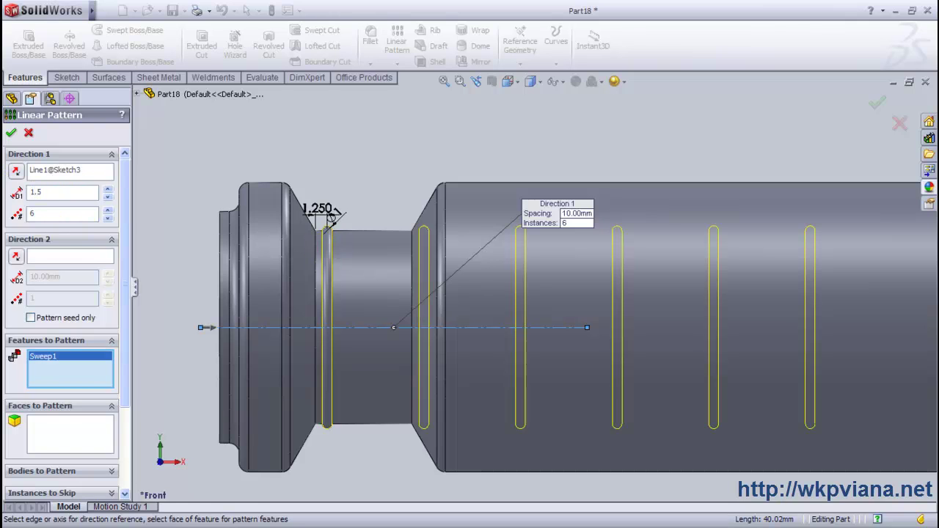
left_click(11, 134)
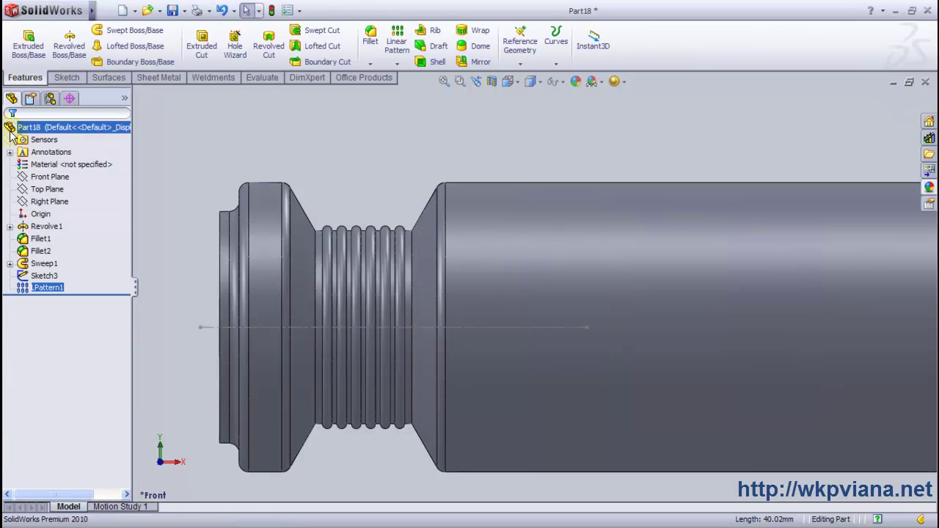
left_click(219, 145)
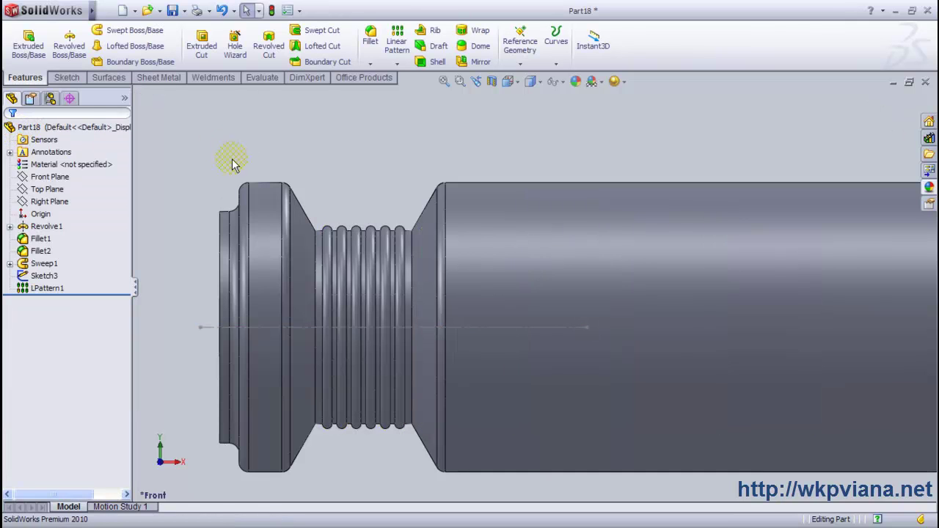
Step: Sketch one long horizontal line above the shaft on the Front Plane as Sketch4
scroll(440, 187, "up", 3)
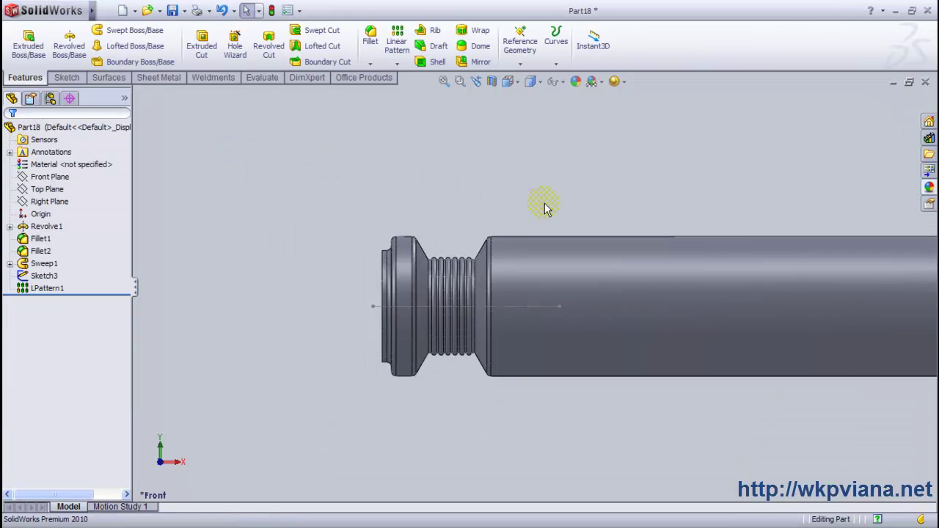
scroll(544, 209, "up", 2)
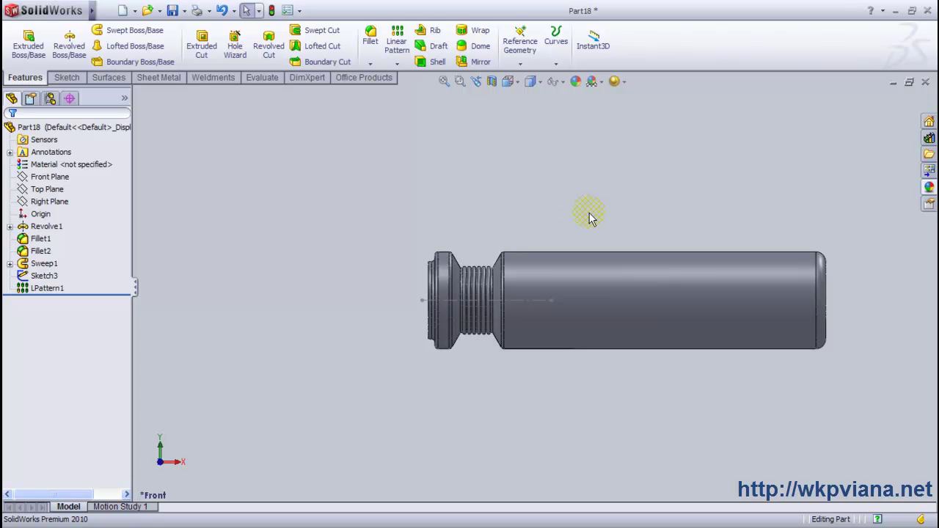
left_click(46, 177)
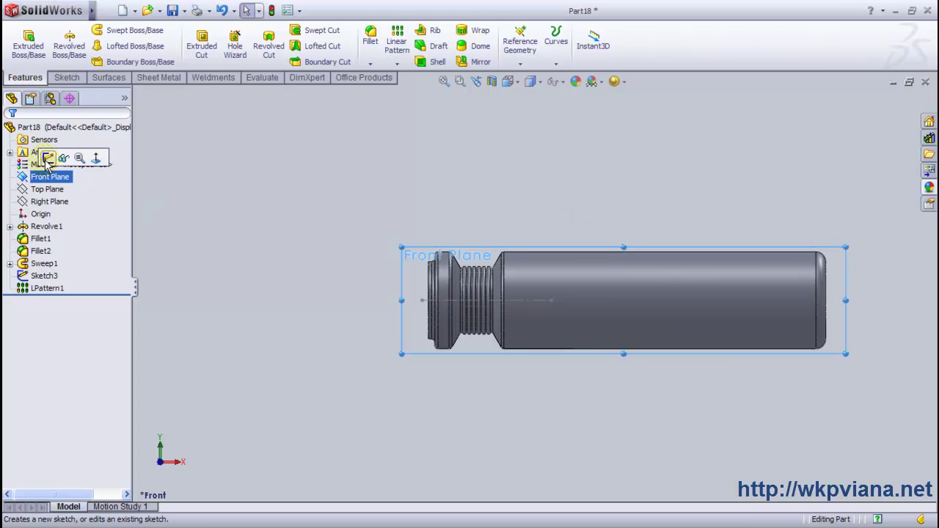
left_click(45, 158)
left_click(451, 195)
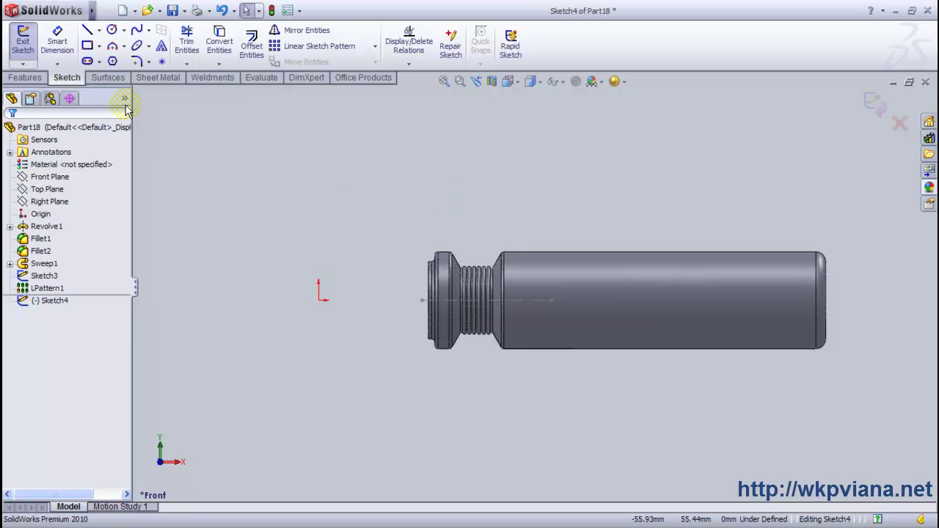
left_click(85, 30)
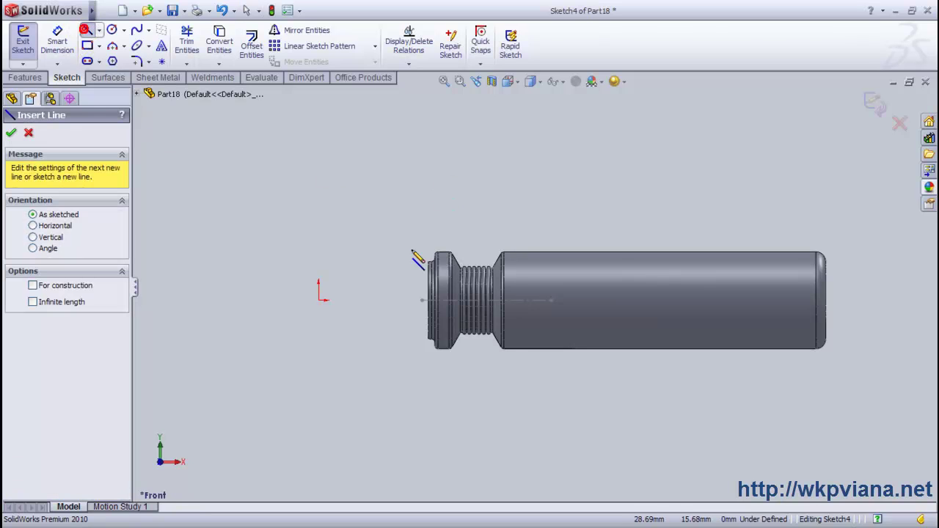
left_click(318, 216)
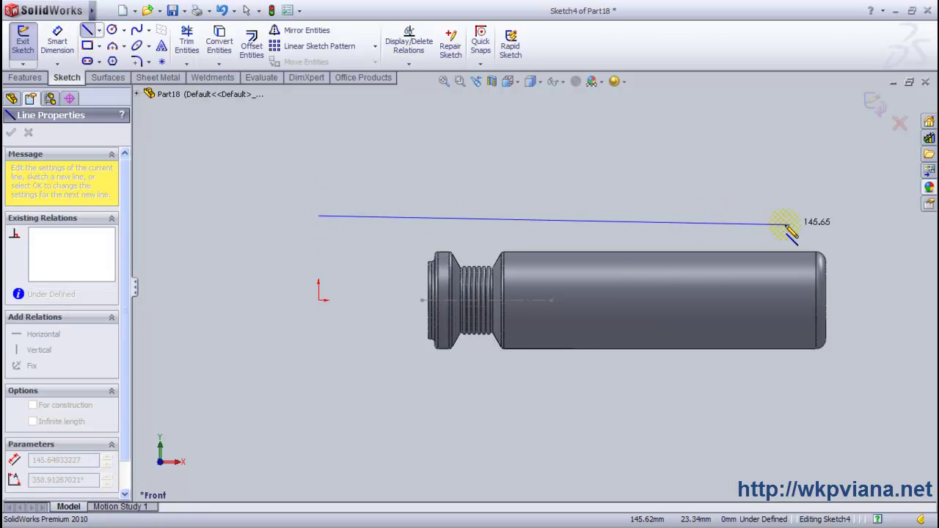
left_click(865, 216)
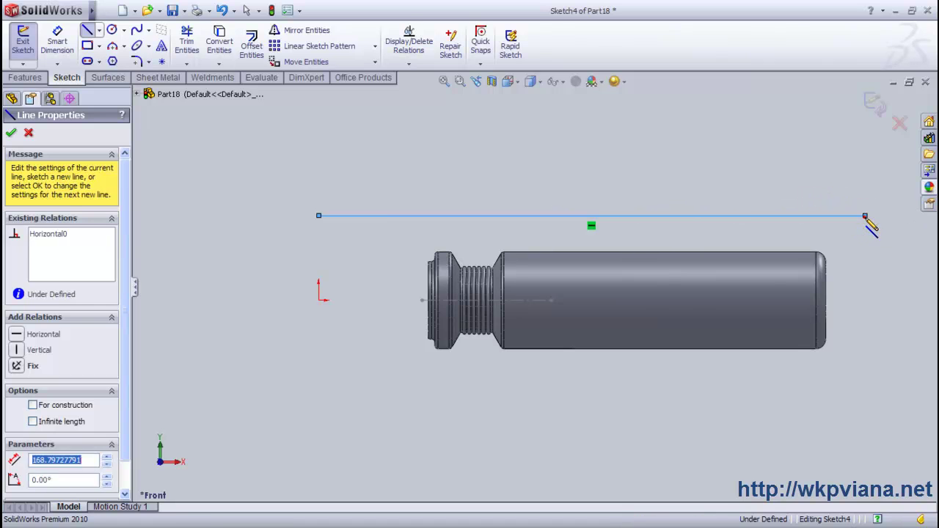
right_click(801, 116)
left_click(848, 171)
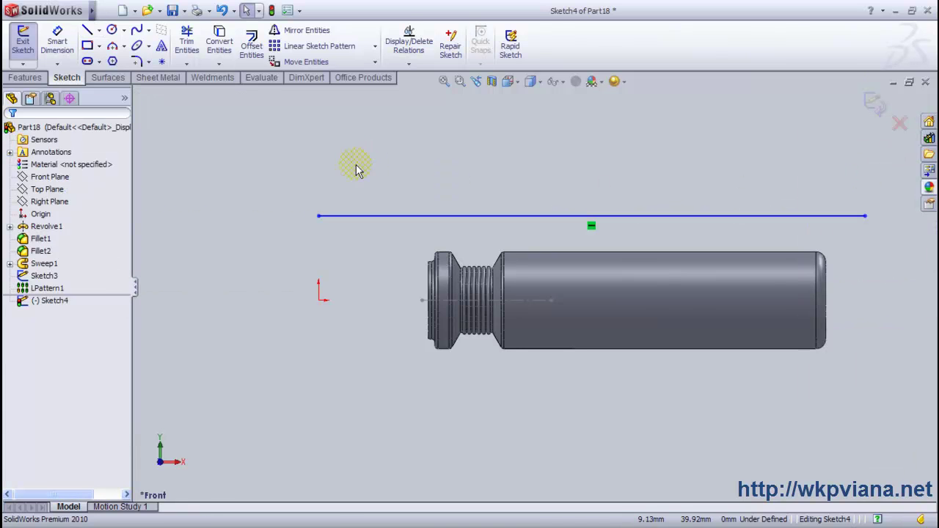
left_click(23, 41)
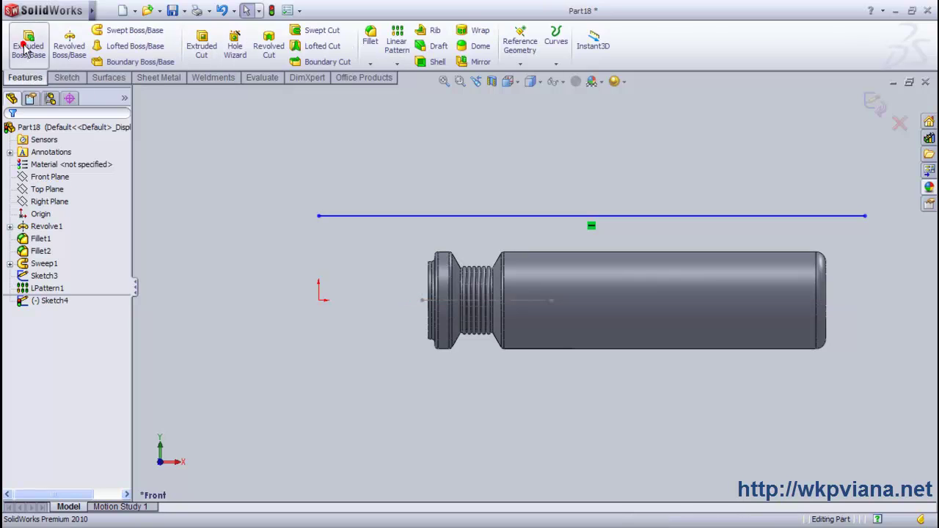
left_click(49, 203)
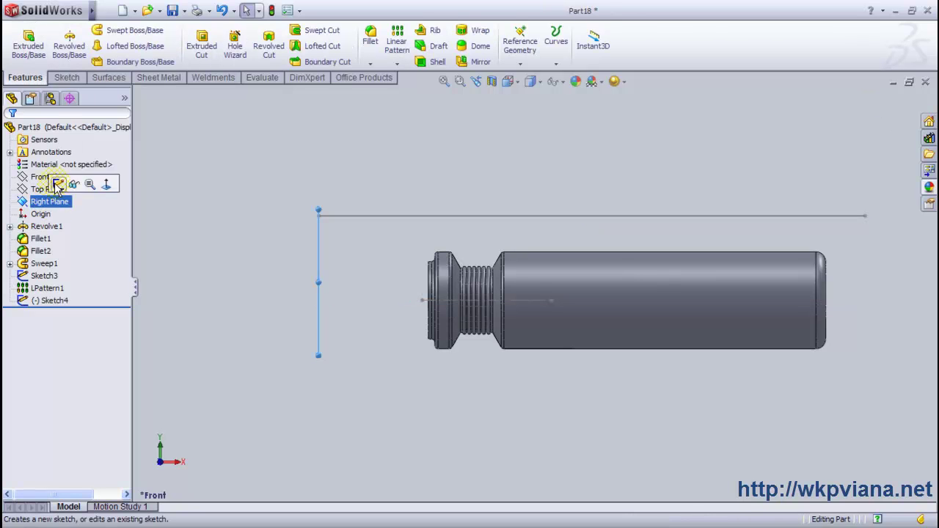
Step: On the Right Plane, draw an 8 mm diameter circle centred on the shaft's top edge
left_click(52, 184)
left_click(511, 82)
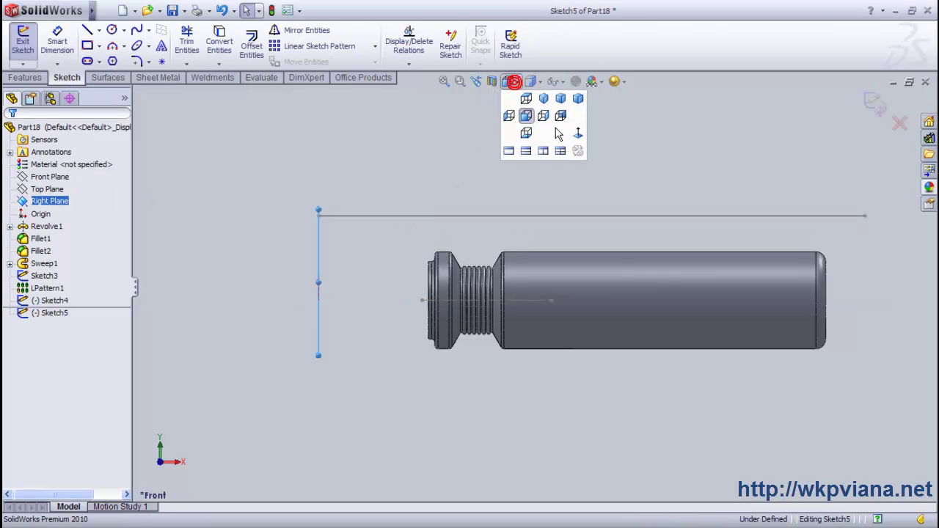
left_click(578, 135)
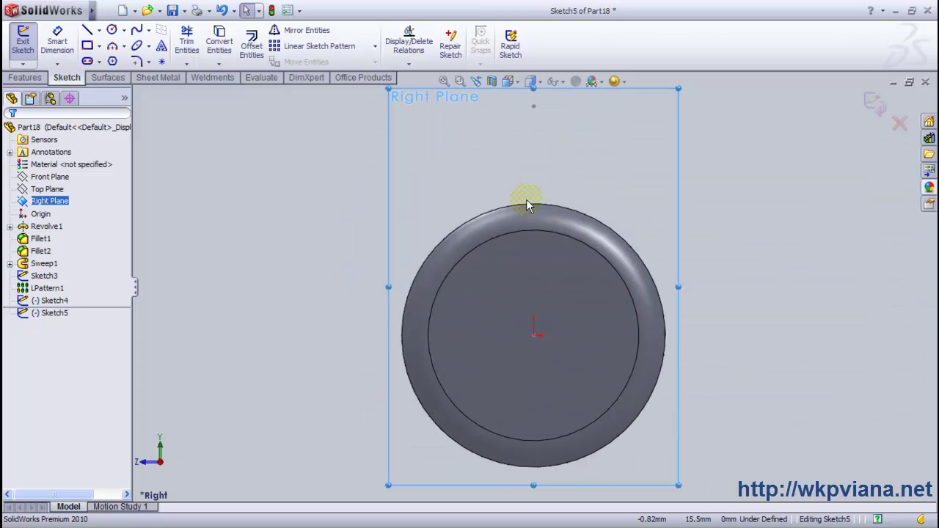
left_click(112, 30)
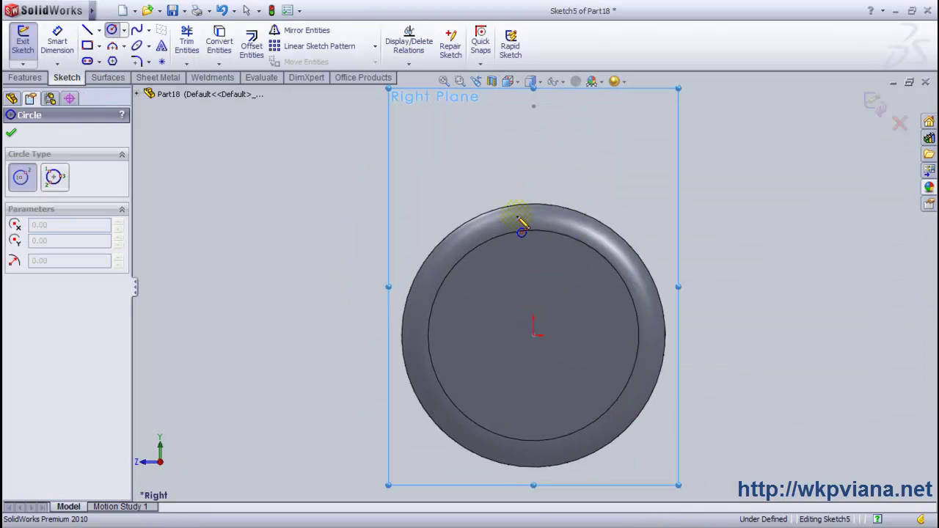
left_click(533, 204)
left_click(551, 223)
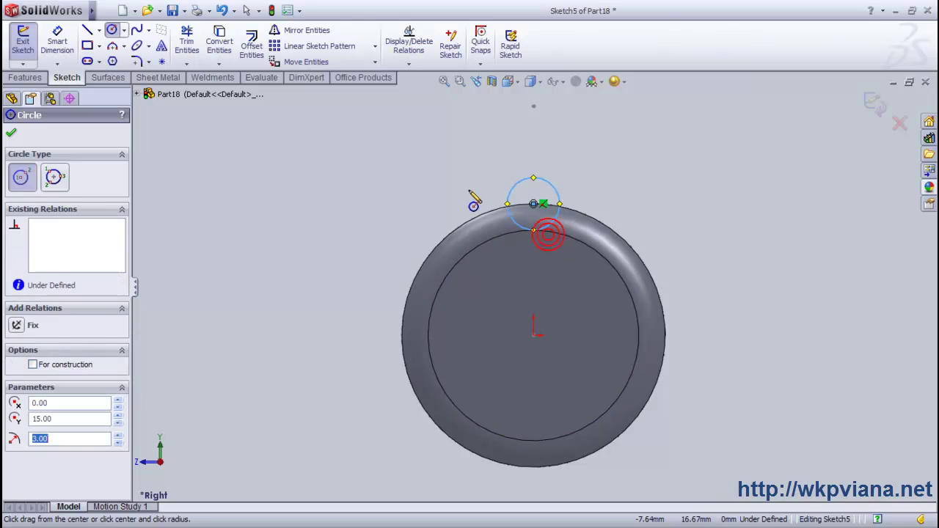
left_click(59, 44)
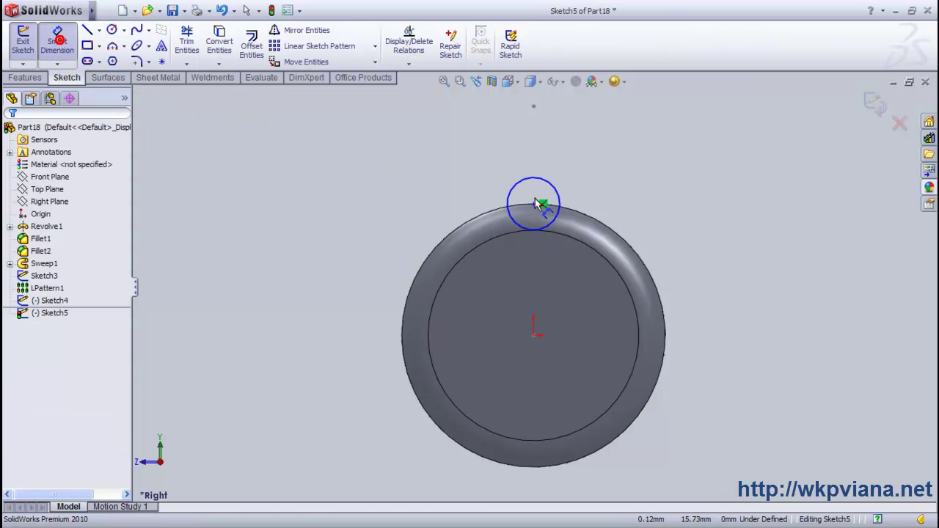
left_click(458, 194)
left_click(440, 192)
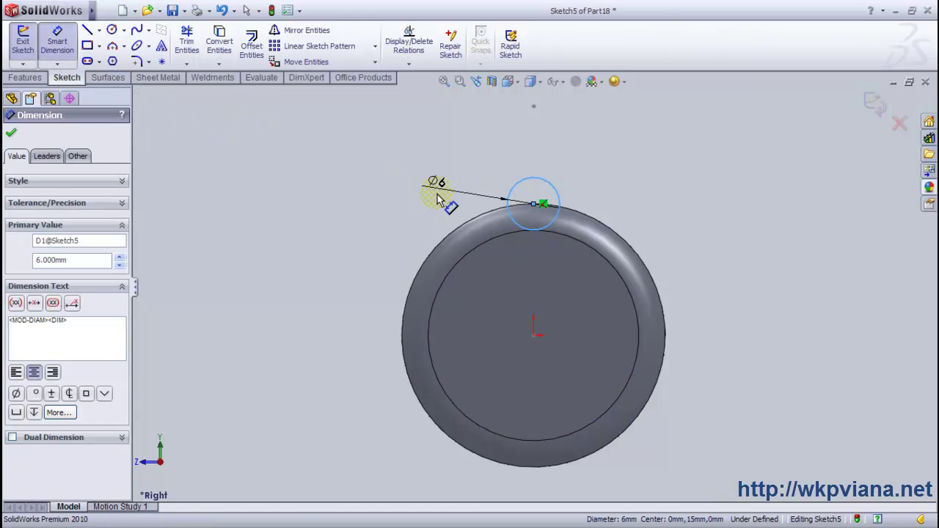
type("8")
key("Return")
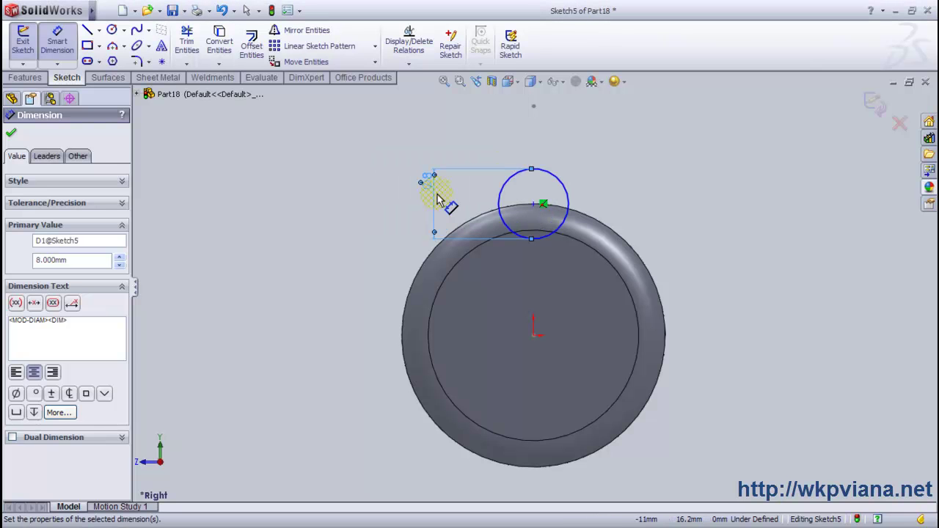
left_click(11, 133)
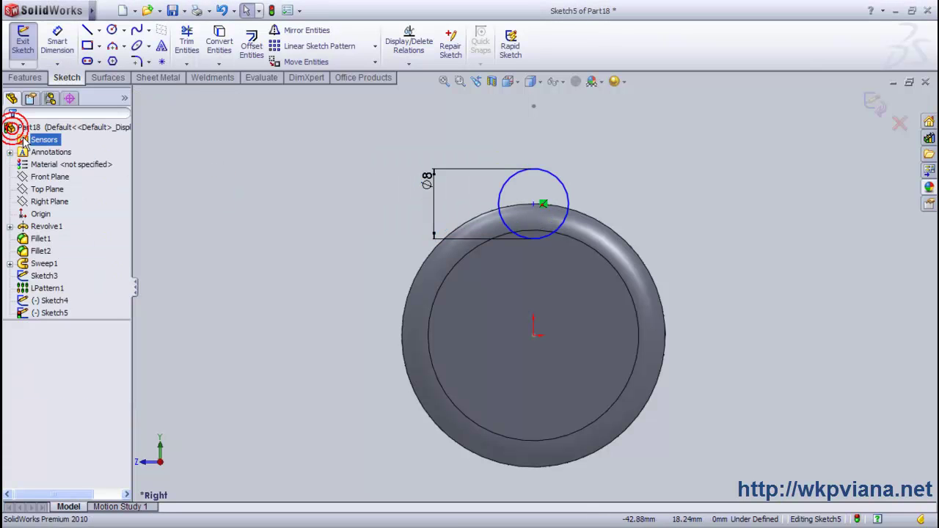
left_click(23, 40)
Step: Swept-cut the Sketch5 circle along the Sketch4 line to groove the shaft's top
left_click(252, 155)
middle_click_drag(247, 176, 280, 161)
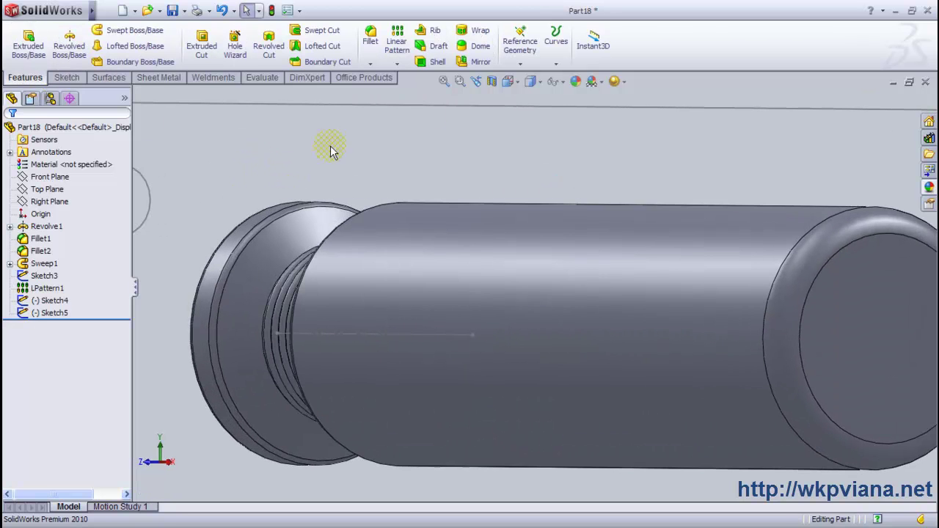
left_click(444, 81)
mouse_move(262, 203)
middle_mouse_down()
mouse_move(237, 203)
mouse_move(320, 205)
middle_mouse_up()
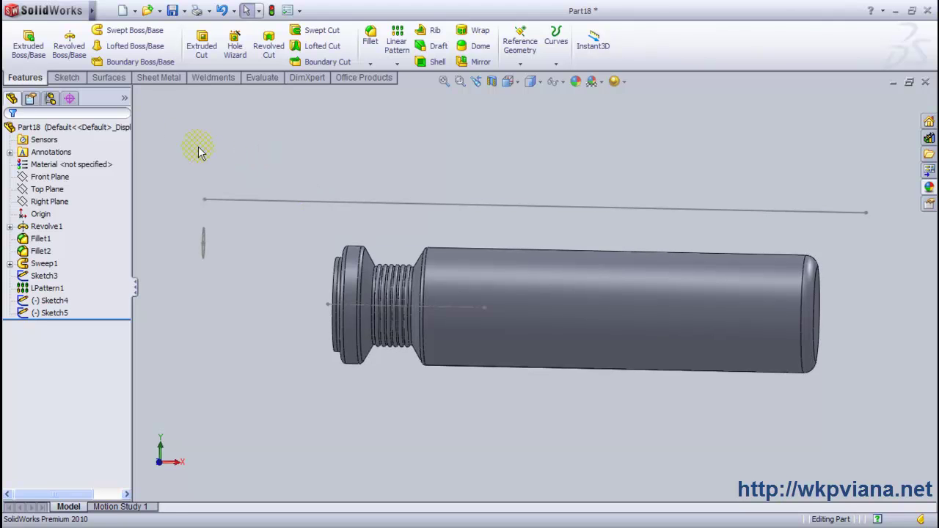
left_click(319, 30)
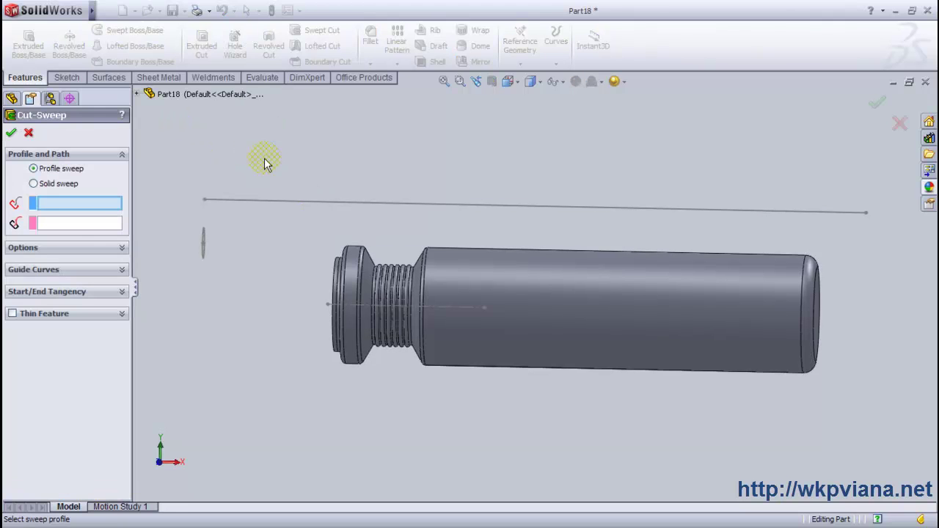
left_click(205, 246)
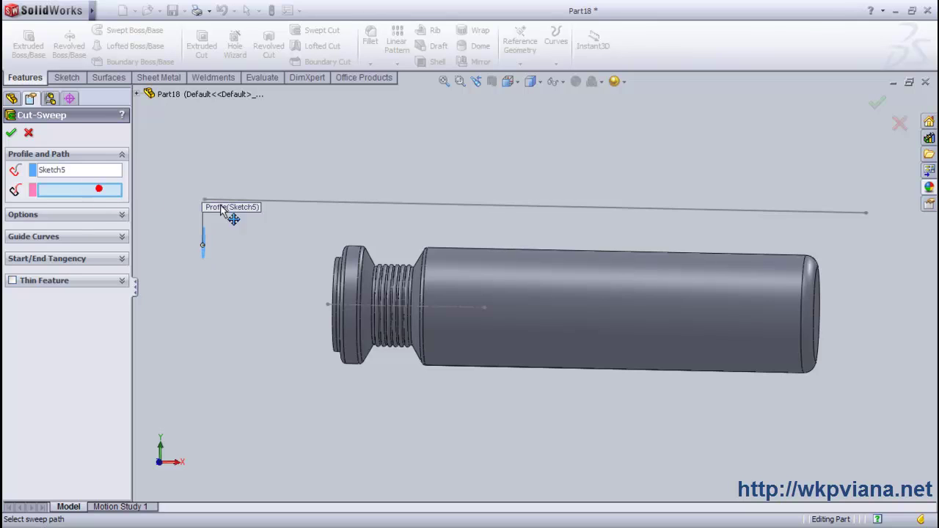
left_click(273, 201)
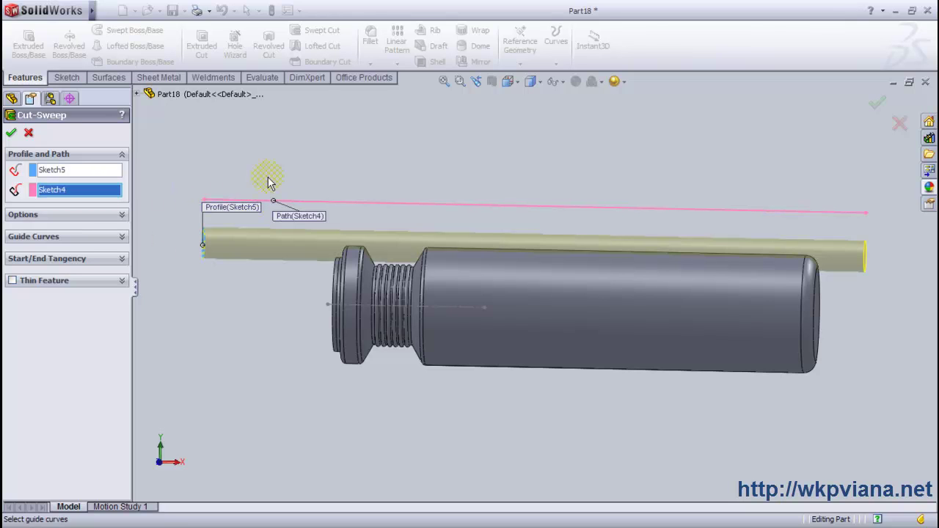
middle_click_drag(304, 161, 281, 159)
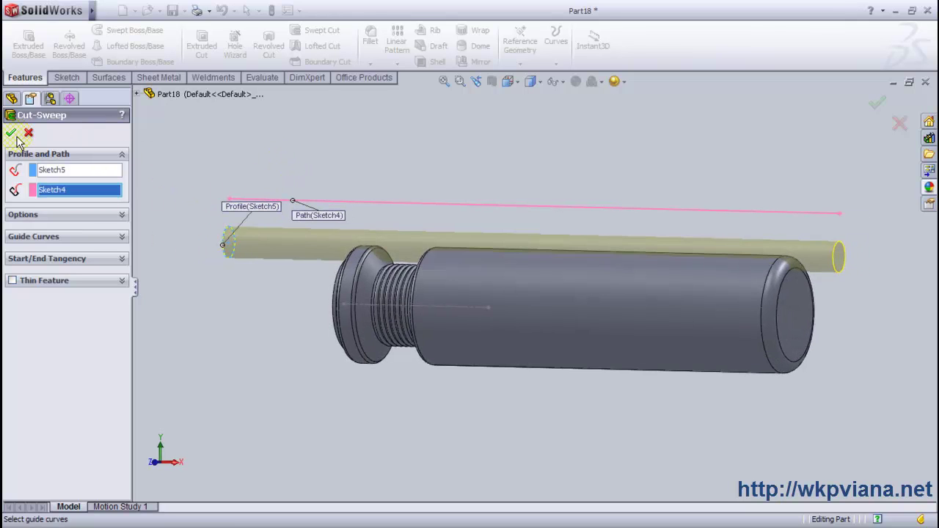
mouse_move(254, 183)
middle_mouse_down()
mouse_move(286, 173)
mouse_move(277, 189)
middle_mouse_up()
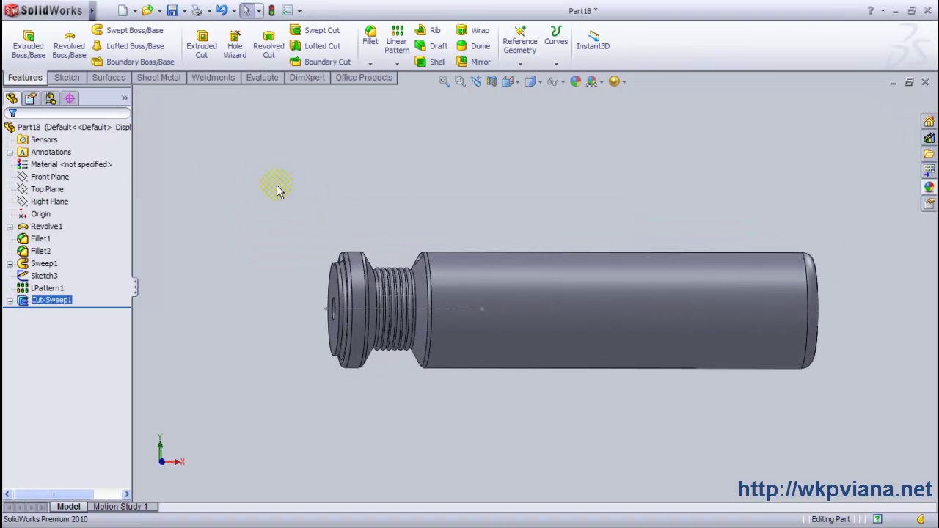
left_click(44, 275)
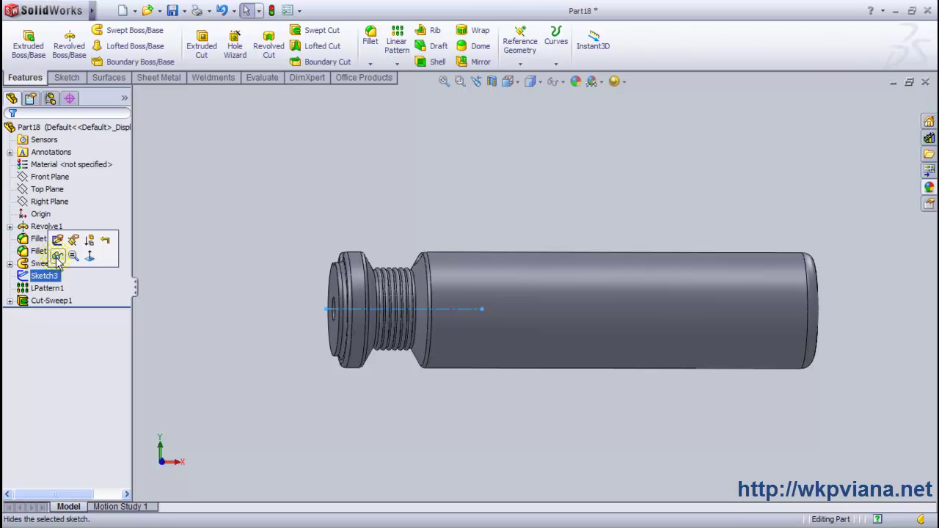
Step: Hide Sketch3 and circular-pattern Cut-Sweep1 eight times over 360° about the shaft's end edge
left_click(55, 257)
middle_click_drag(236, 220, 251, 294)
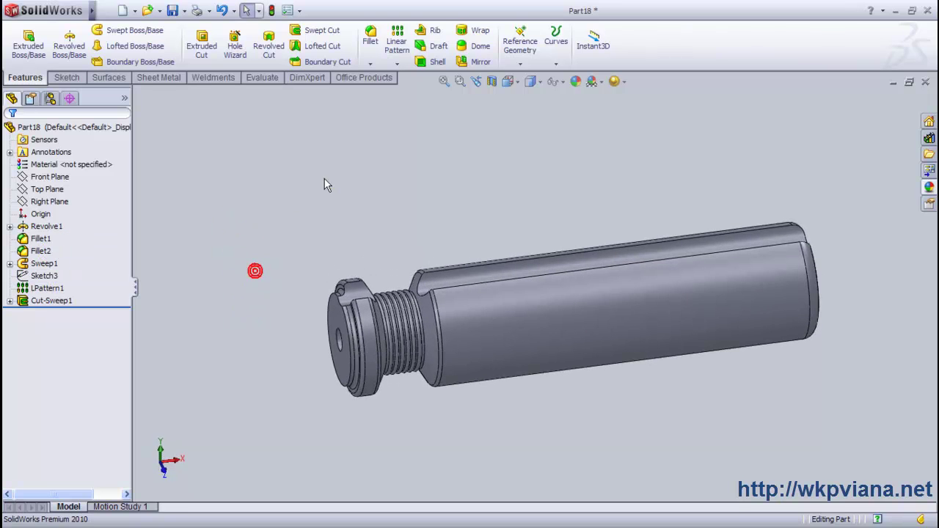
left_click(397, 64)
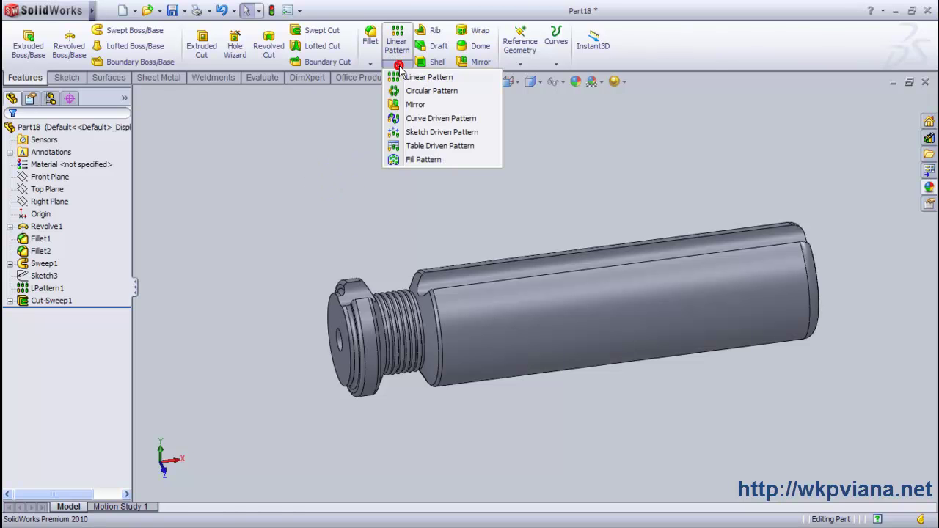
left_click(408, 148)
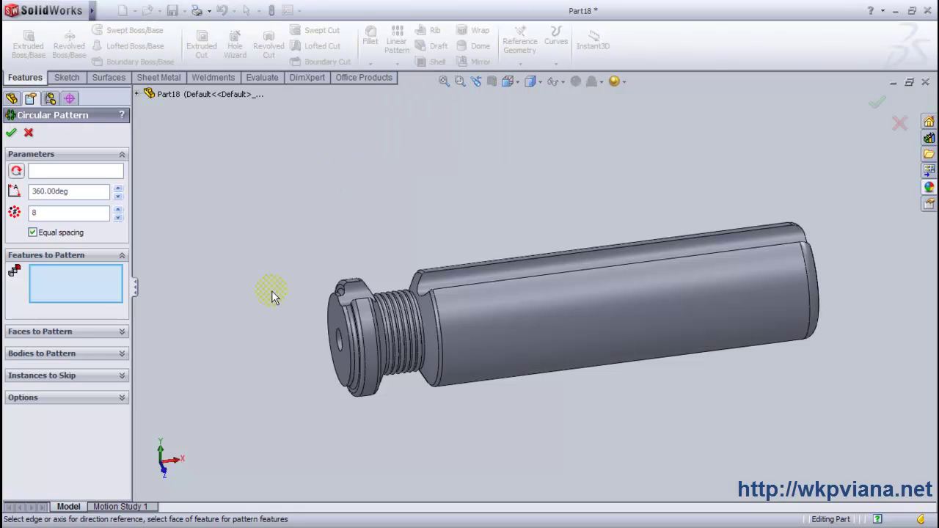
middle_click_drag(308, 343, 339, 308)
left_click(69, 174)
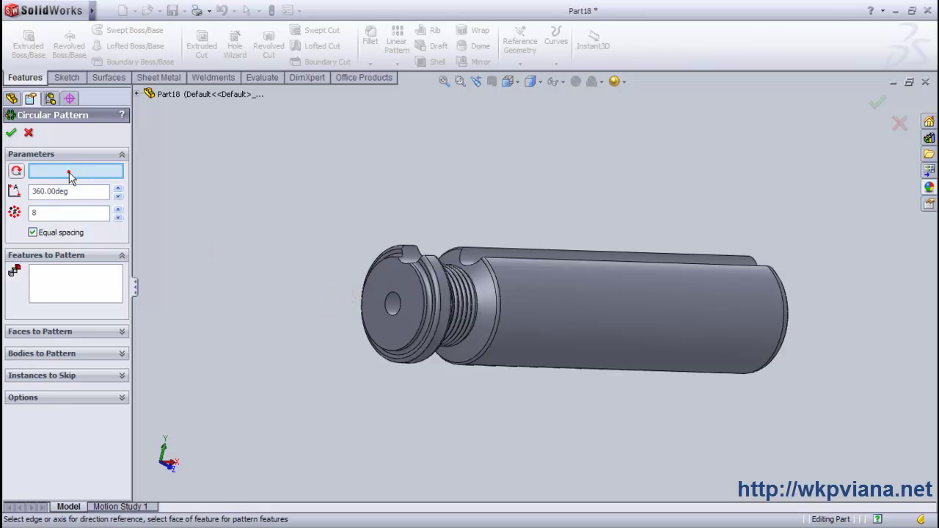
left_click(389, 314)
left_click(78, 293)
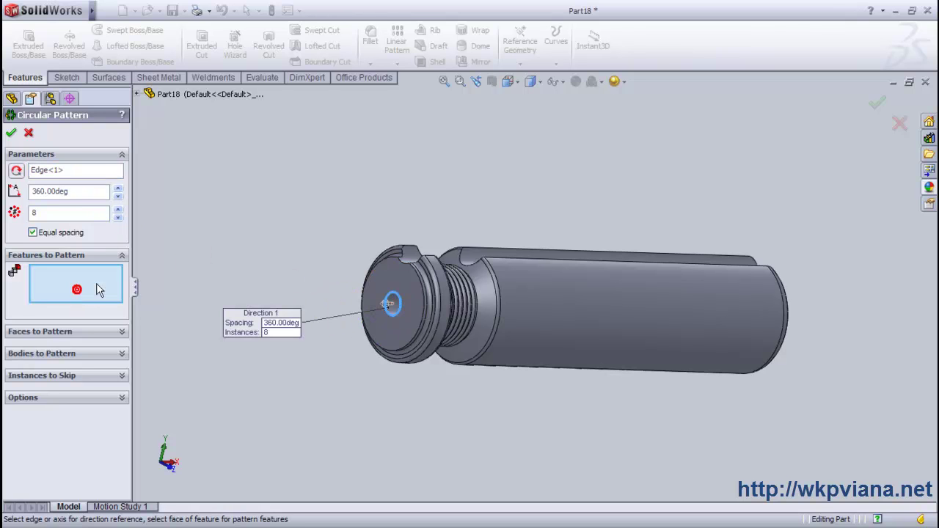
left_click(499, 254)
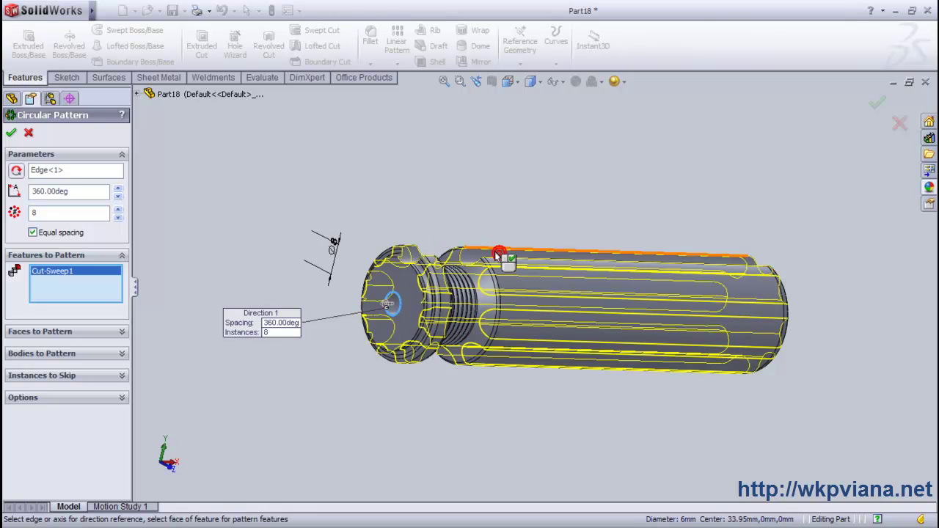
middle_click_drag(360, 225, 242, 217)
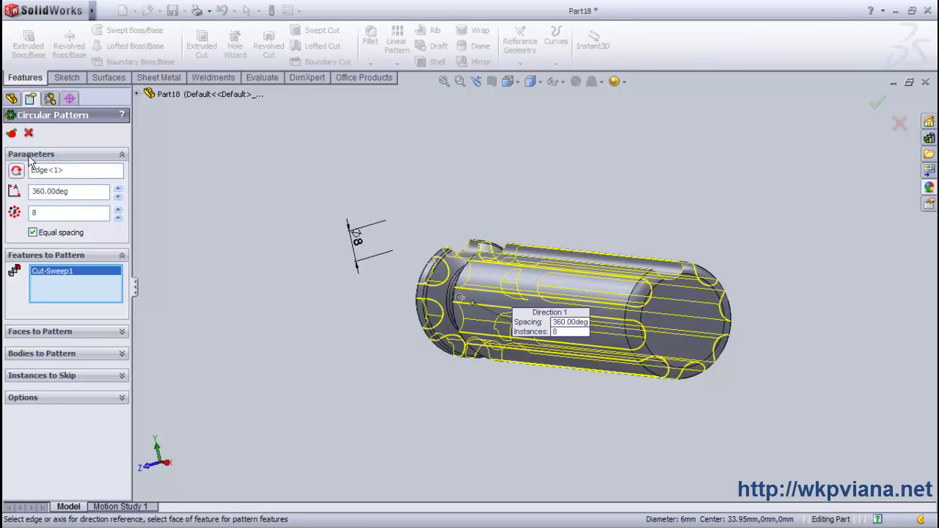
mouse_move(479, 227)
middle_mouse_down()
mouse_move(499, 203)
mouse_move(469, 207)
mouse_move(615, 236)
mouse_move(594, 216)
middle_mouse_up()
left_click(443, 81)
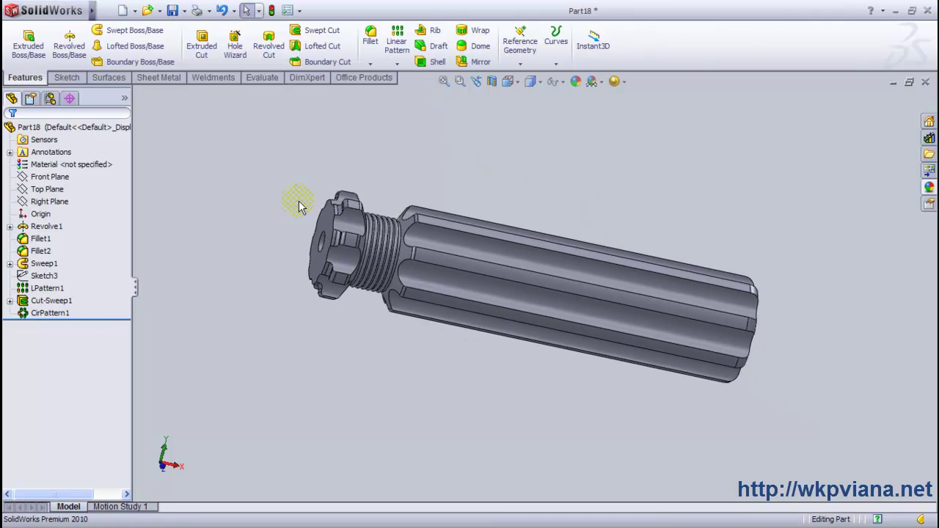
Step: Colour the handle body features from Revolve1 through LPattern1 red
left_click(37, 227)
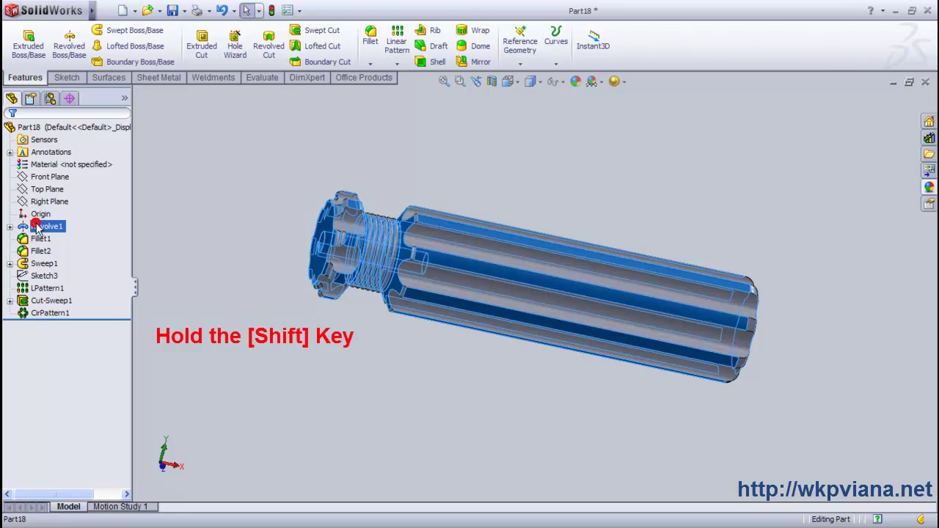
left_click(46, 288, "shift")
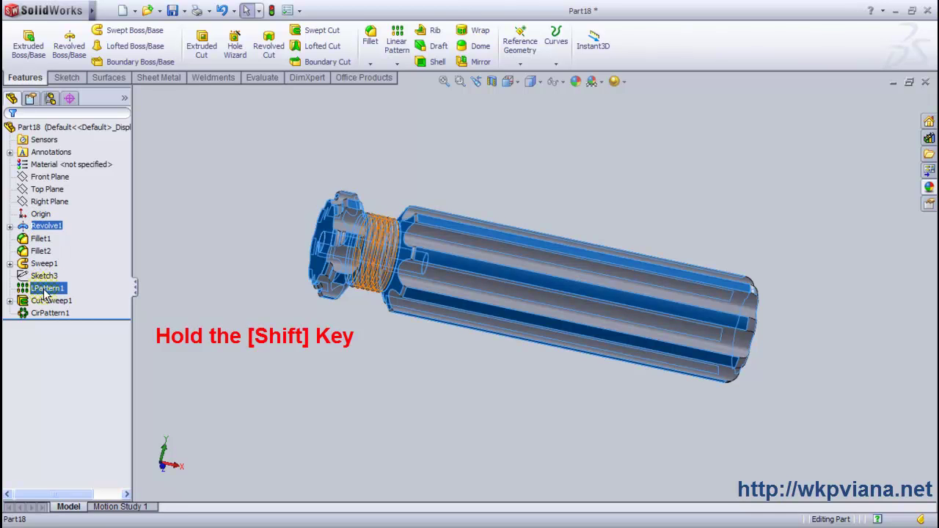
left_click(45, 290, "shift")
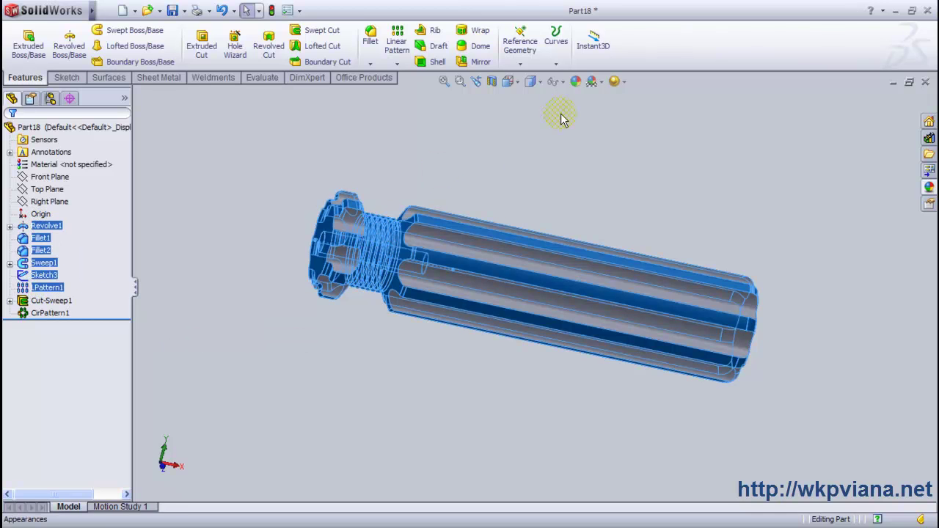
left_click(576, 82)
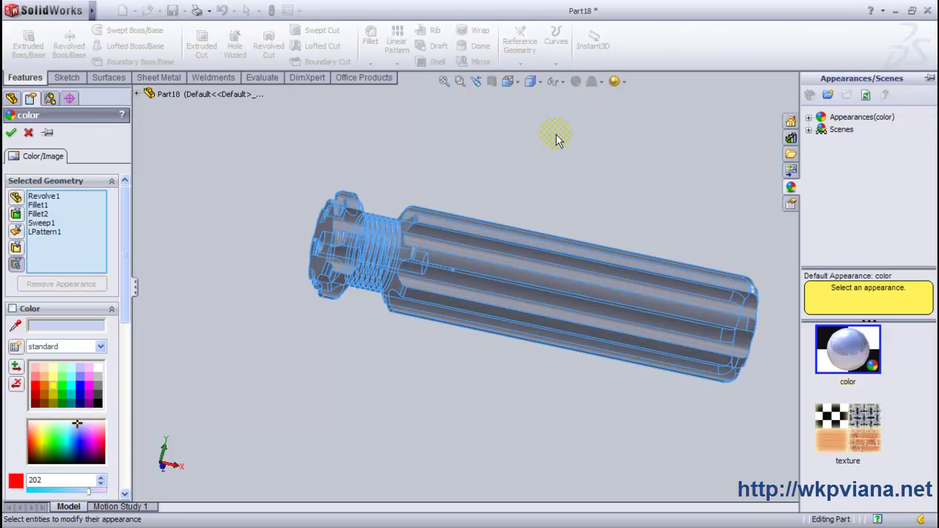
left_click(35, 389)
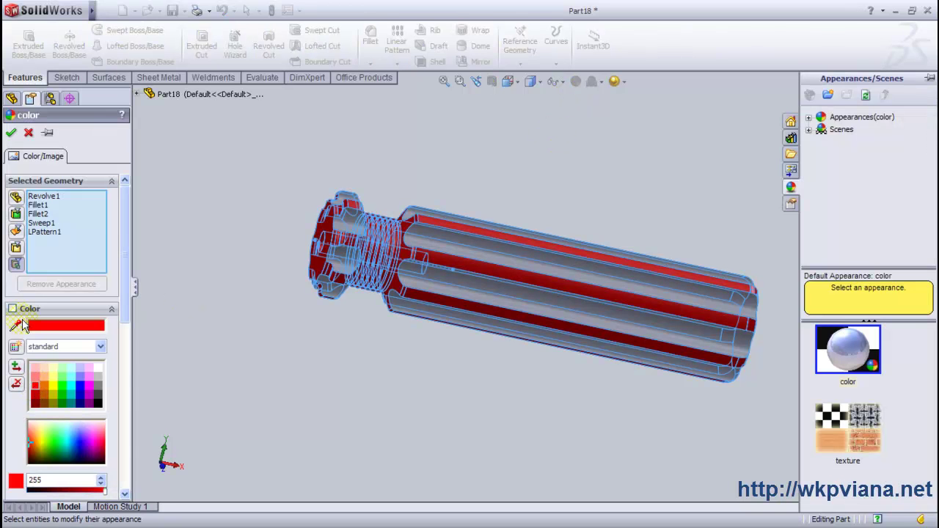
left_click(11, 133)
middle_click_drag(192, 197, 212, 194)
Step: Colour Cut-Sweep1 and CirPattern1 yellow
left_click(50, 300)
left_click(46, 313, "shift")
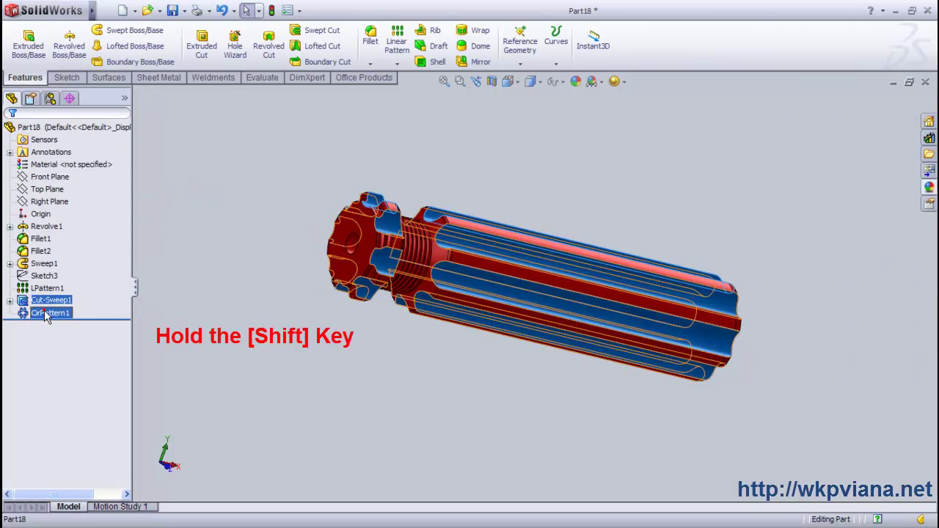
left_click(575, 82)
left_click(53, 385)
left_click(11, 132)
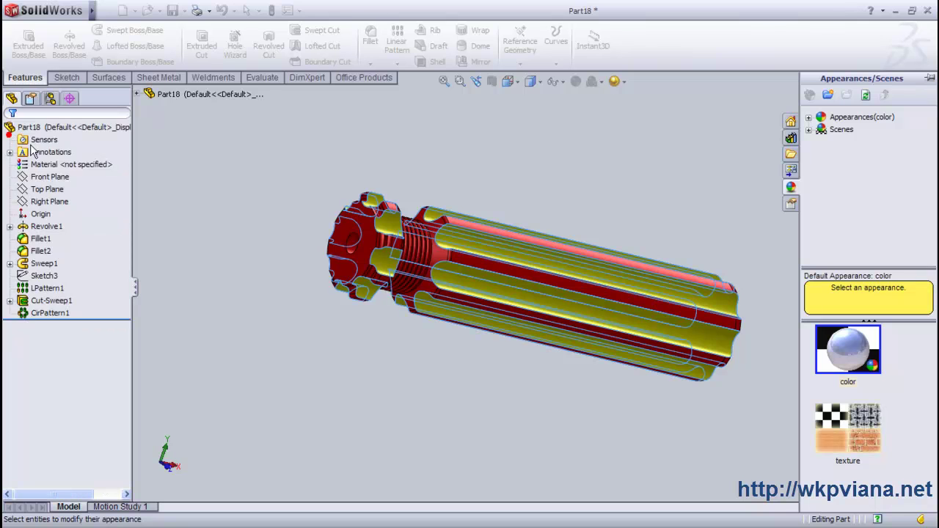
Step: Switch the view to trimetric
mouse_move(262, 281)
middle_mouse_down()
mouse_move(155, 237)
mouse_move(138, 220)
mouse_move(318, 258)
mouse_move(283, 217)
mouse_move(261, 244)
middle_mouse_up()
left_click(507, 80)
left_click(560, 103)
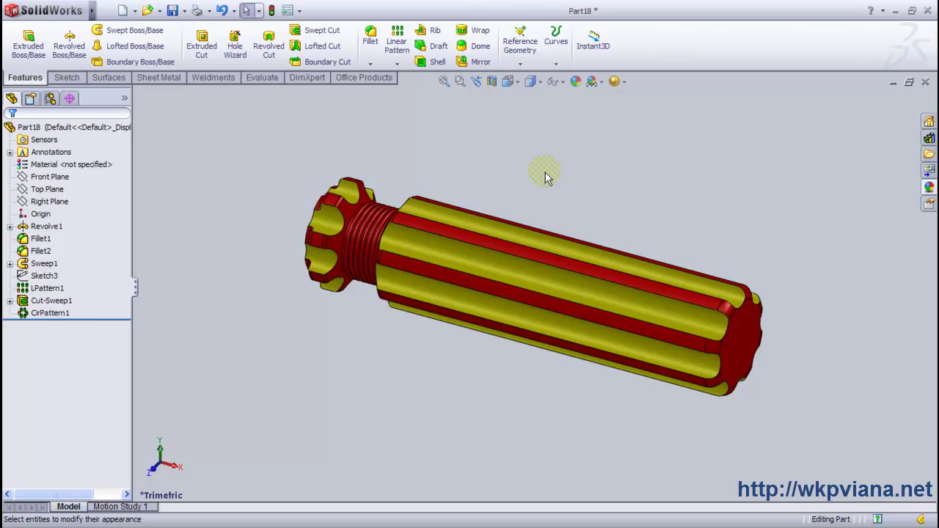
Step: Save the part as Handle.SLDPRT
left_click(173, 10)
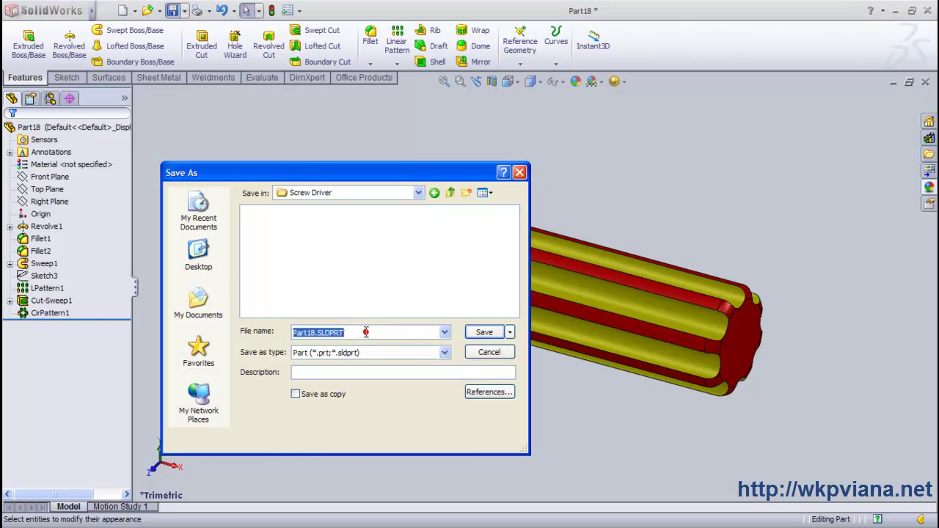
type("Handle")
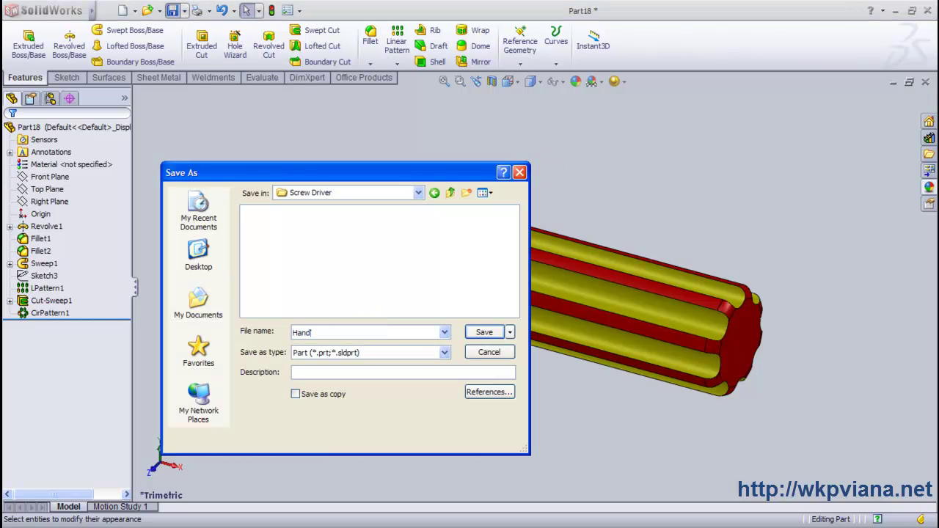
left_click(481, 334)
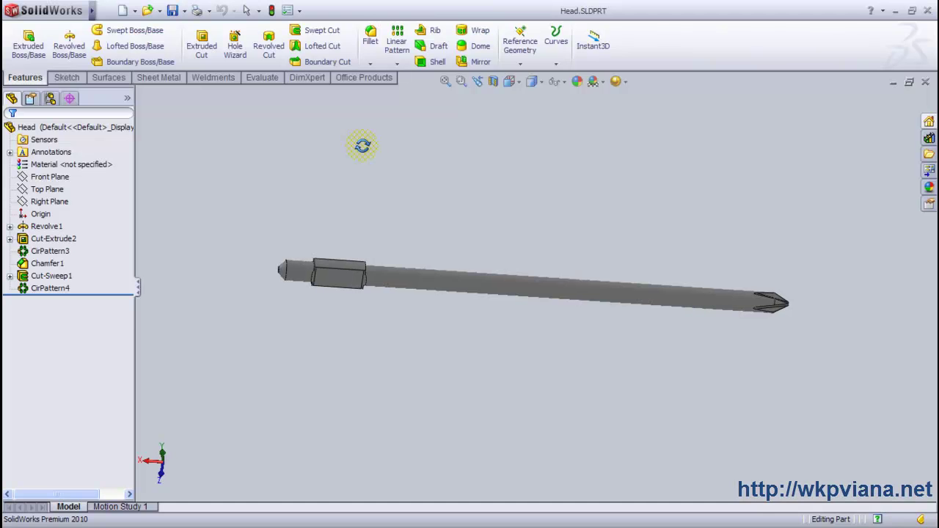
Step: Close the Head part document and start a new document
middle_click_drag(360, 142, 557, 272)
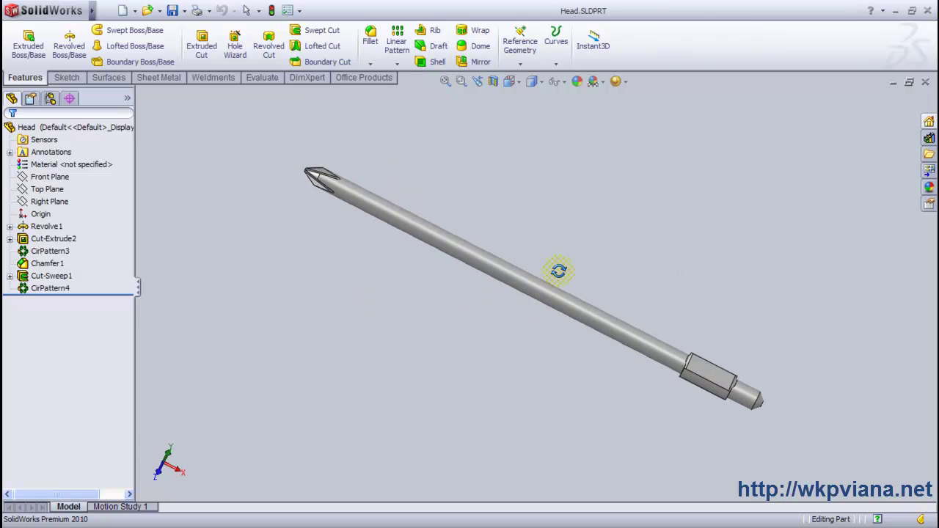
key("ctrl+w")
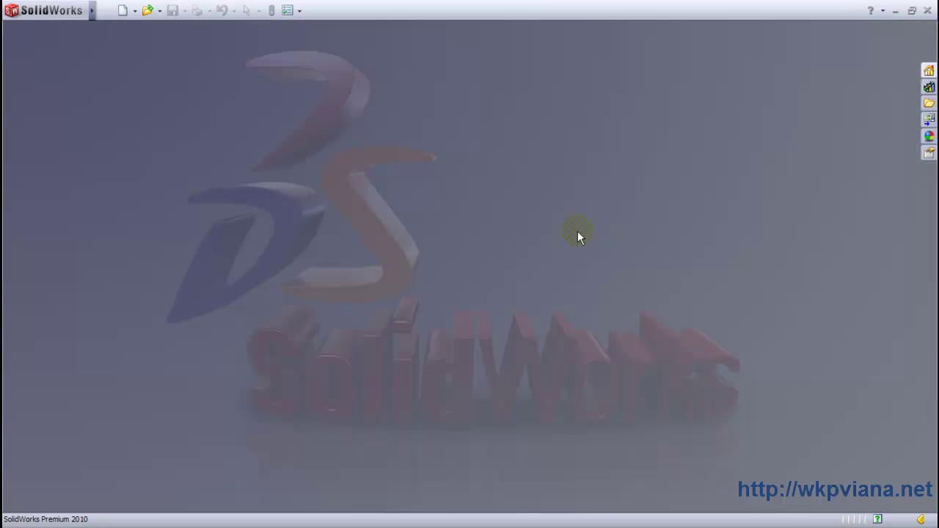
left_click(123, 10)
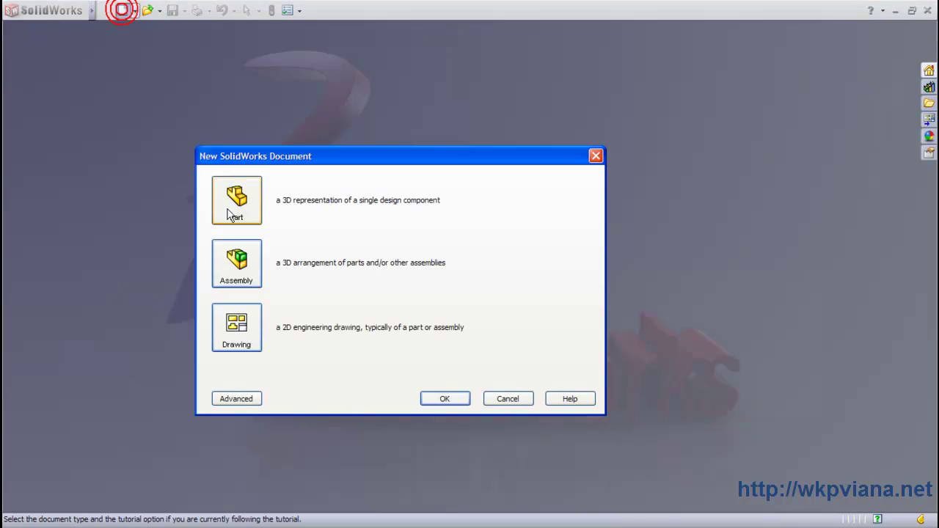
Step: Create a new part and draw a horizontal centerline from the origin on the Front Plane
left_click(440, 397)
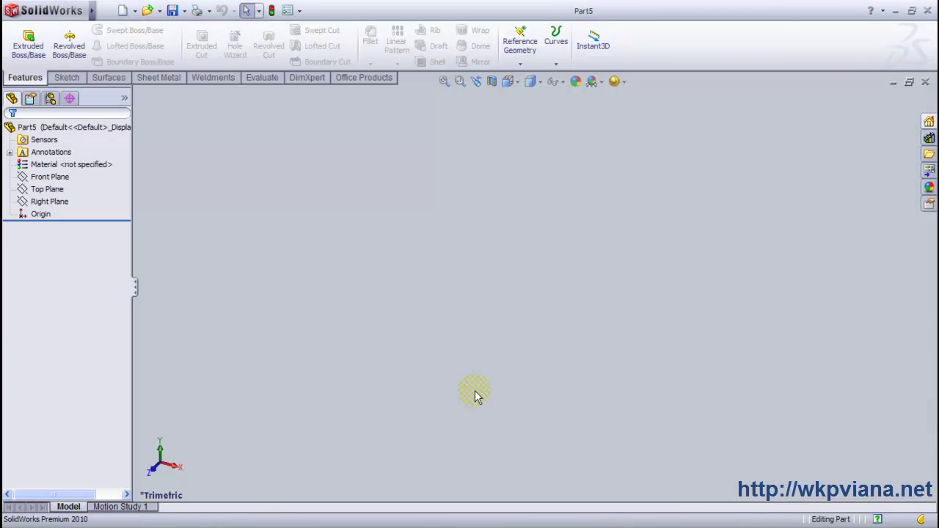
left_click(50, 177)
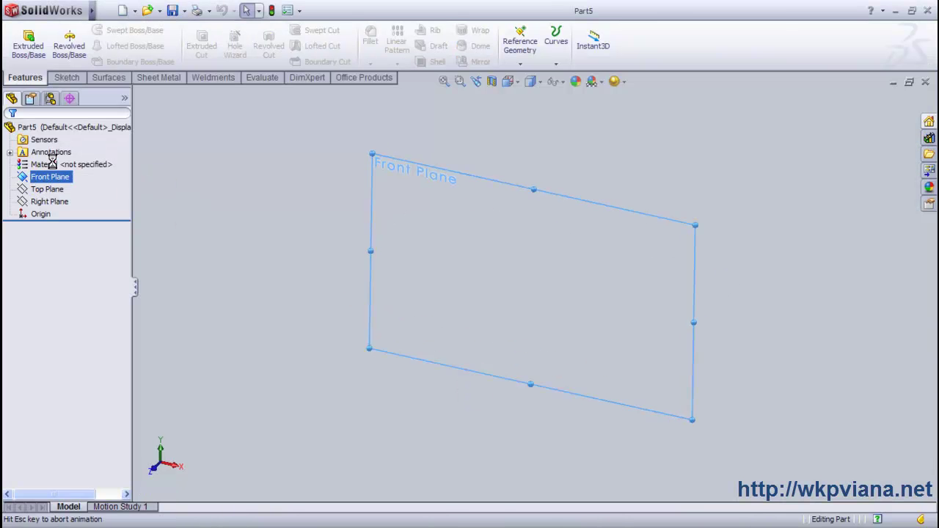
left_click(63, 161)
left_click(99, 30)
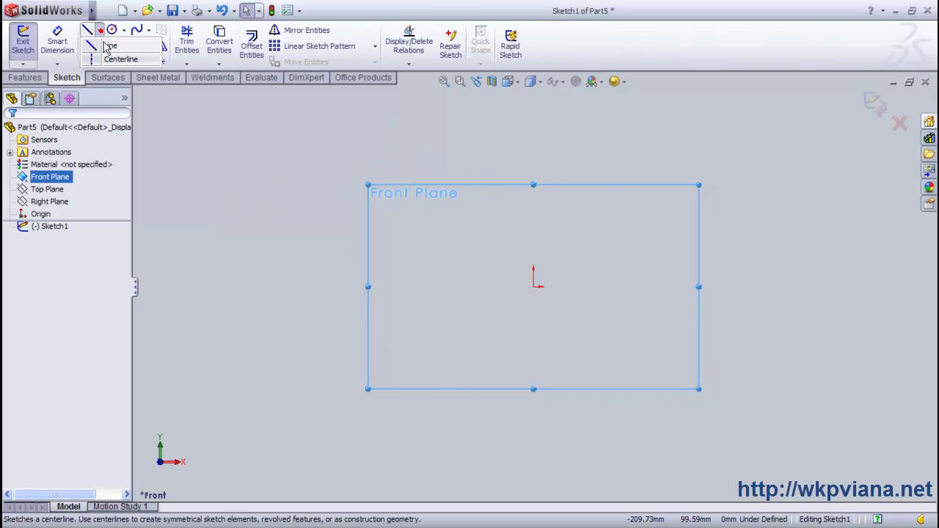
left_click(114, 58)
left_click(533, 286)
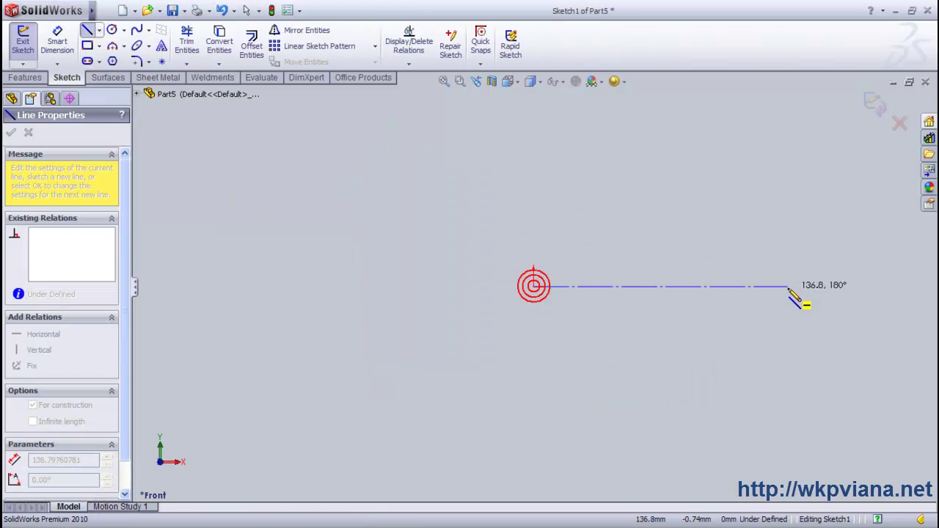
left_click(859, 286)
right_click(858, 285)
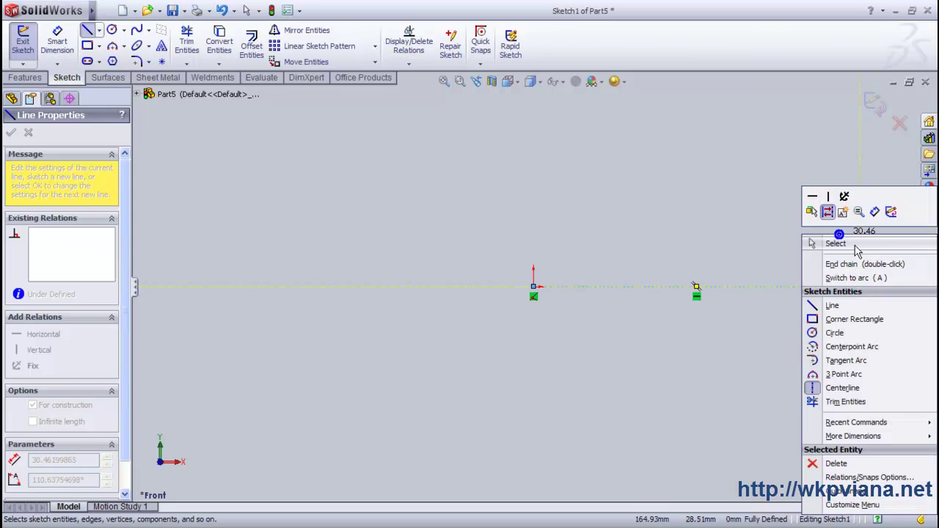
left_click(851, 244)
left_click(443, 81)
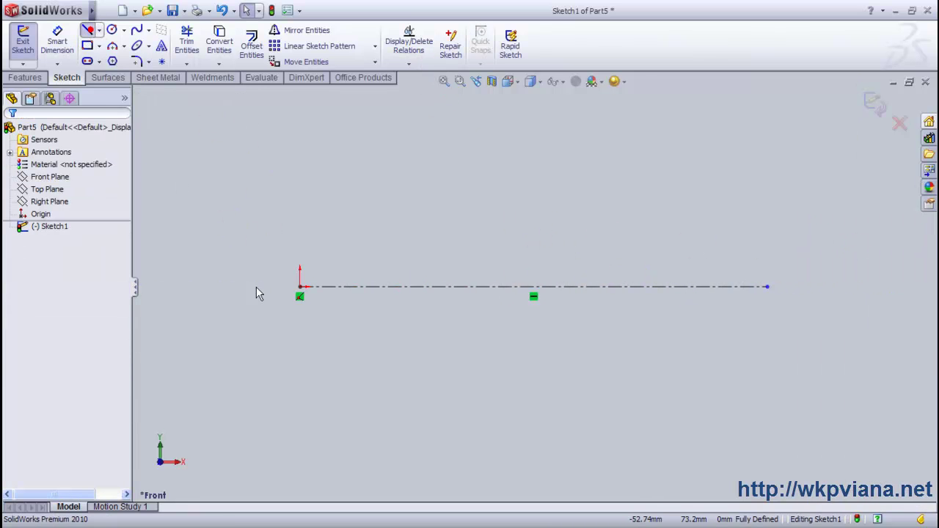
Step: Draw the stepped open profile: a long horizontal line, a short vertical step, another horizontal line
left_click(335, 262)
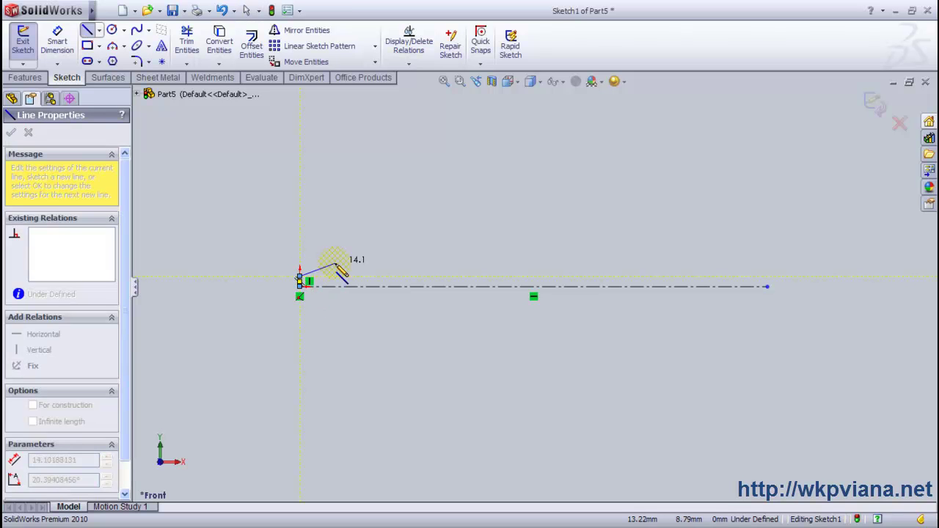
left_click(576, 262)
left_click(576, 252)
left_click(646, 252)
right_click(620, 196)
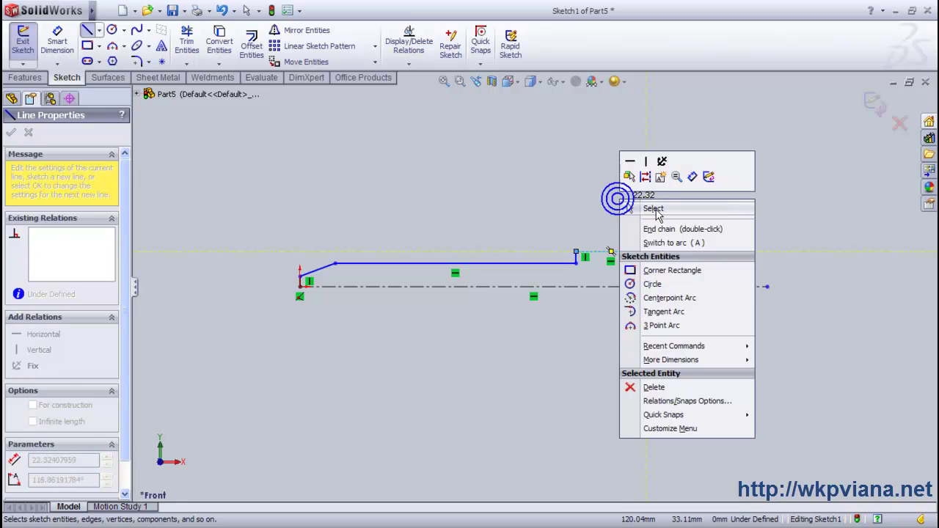
left_click(657, 208)
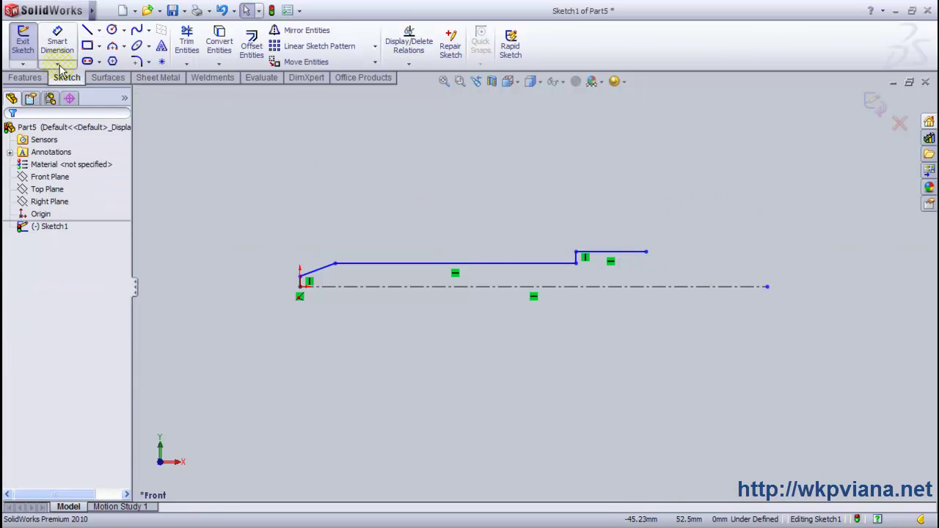
Step: Add a short horizontal centerline starting at the origin
left_click(99, 30)
left_click(102, 59)
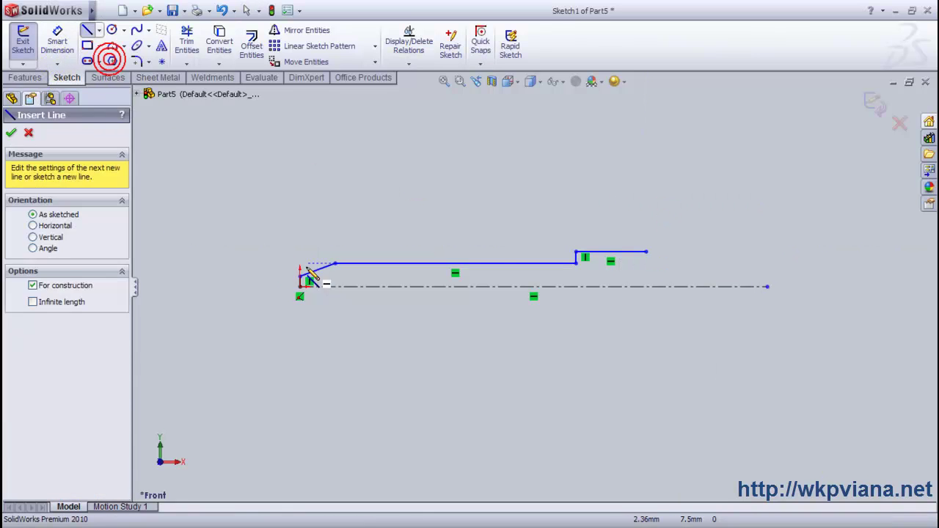
left_click(299, 276)
left_click(388, 276)
right_click(402, 203)
left_click(438, 214)
left_click(58, 41)
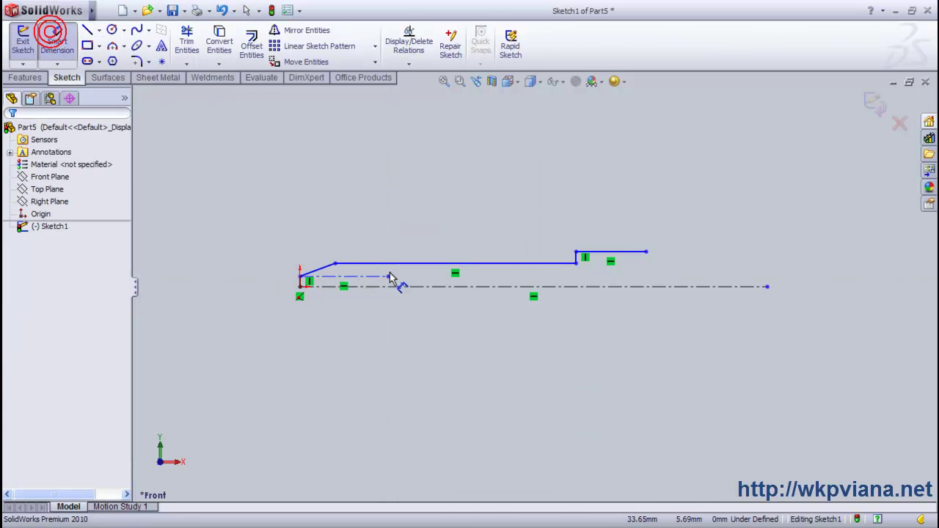
Step: Dimension the tip's slanted line at 30° to the centreline and the left vertical line 0.5 mm
left_click(327, 277)
left_click(338, 277)
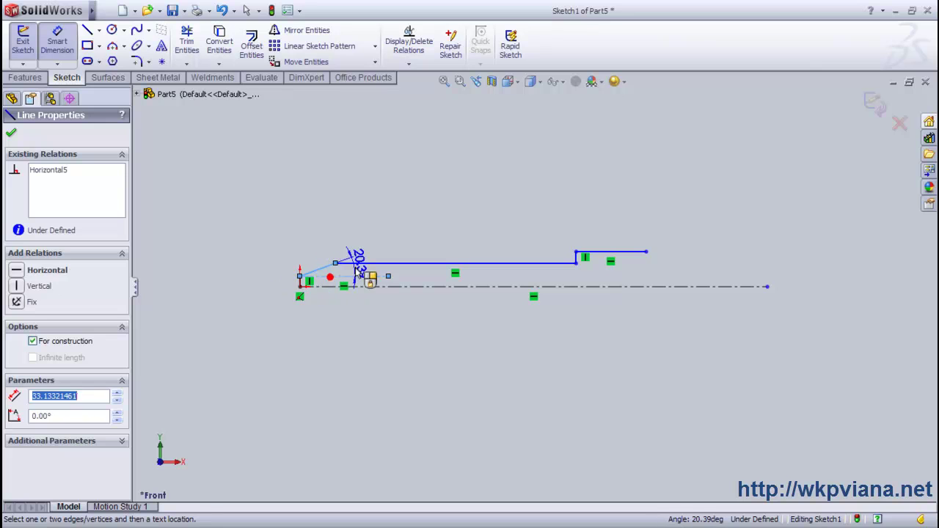
left_click(356, 266)
type("30")
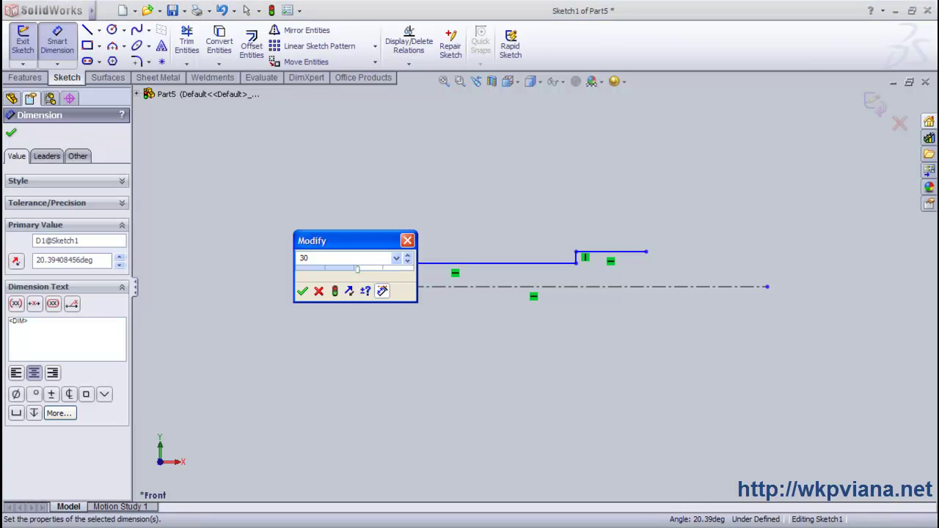
key("Return")
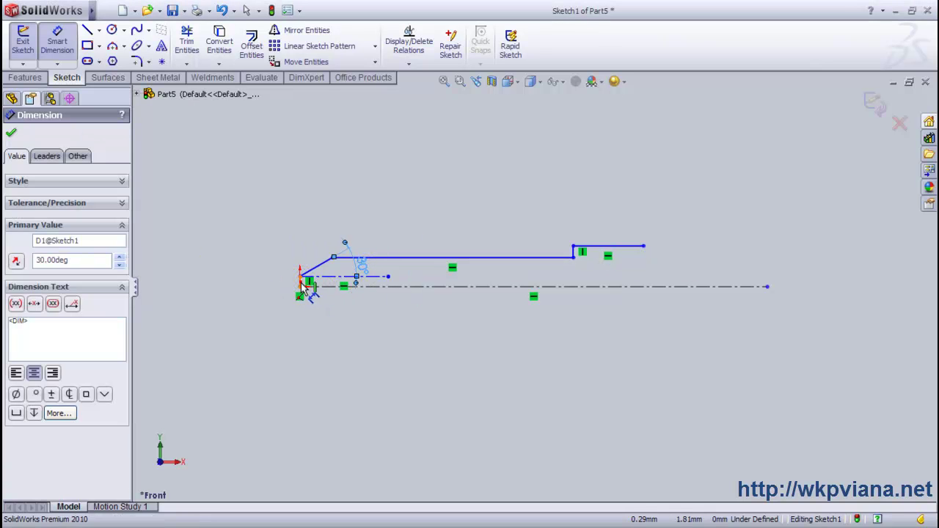
left_click(302, 285)
left_click(282, 294)
type("0.5")
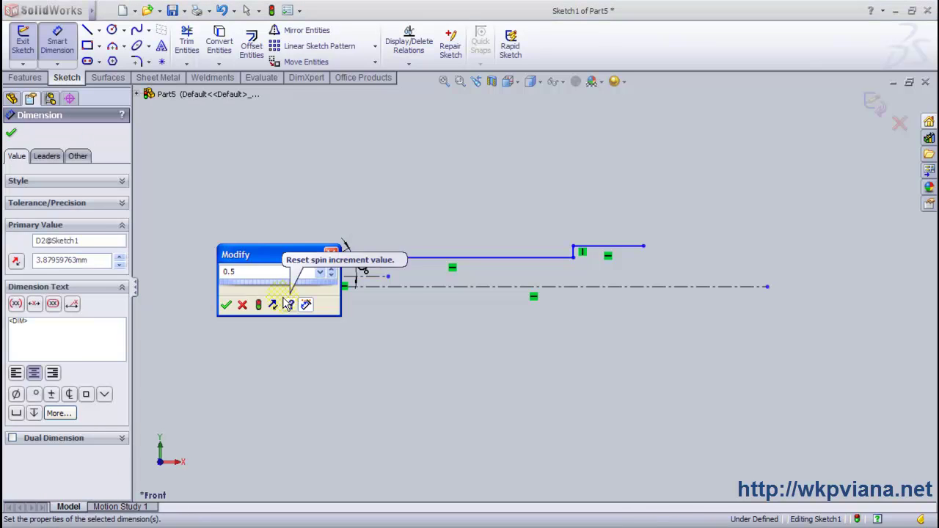
key("Return")
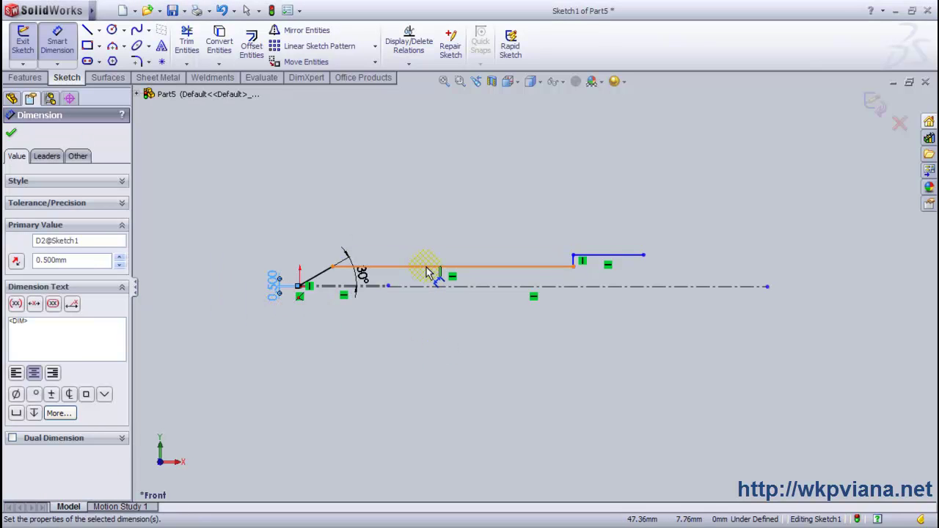
Step: Dimension the step line 15 mm and the top line's offset from the centreline 3 mm
left_click(600, 257)
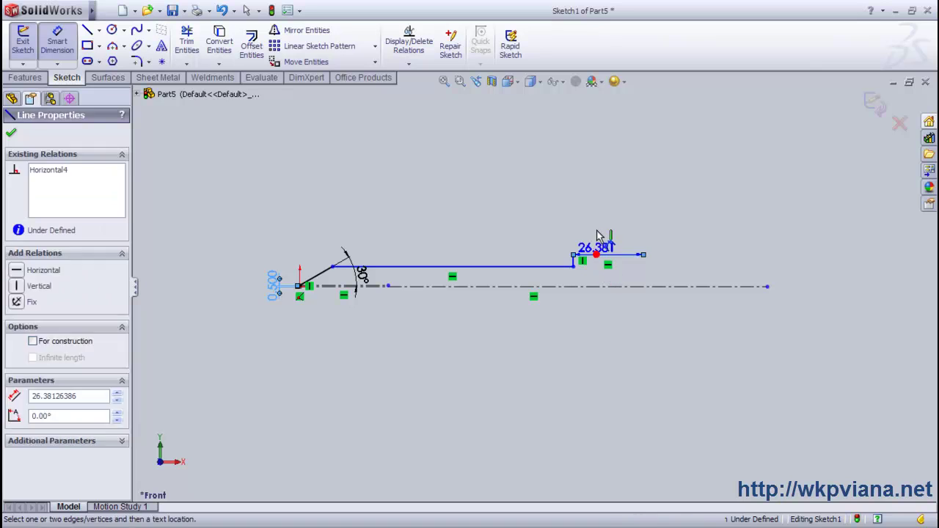
left_click(600, 238)
type("15")
key("Return")
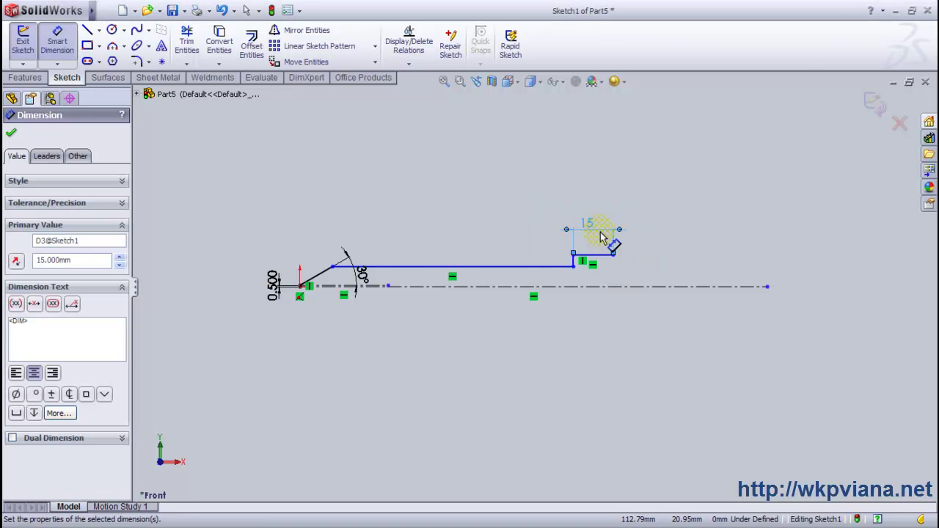
left_click(567, 267)
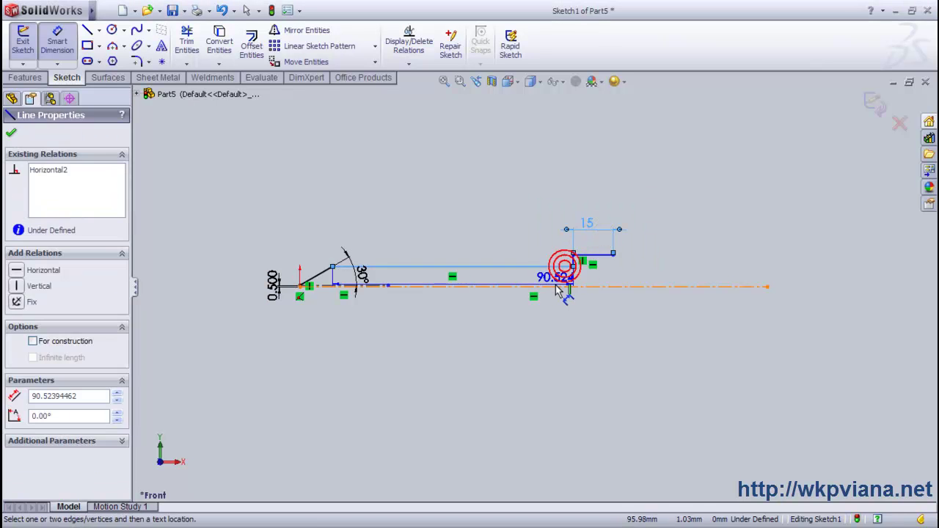
left_click(554, 286)
left_click(524, 292)
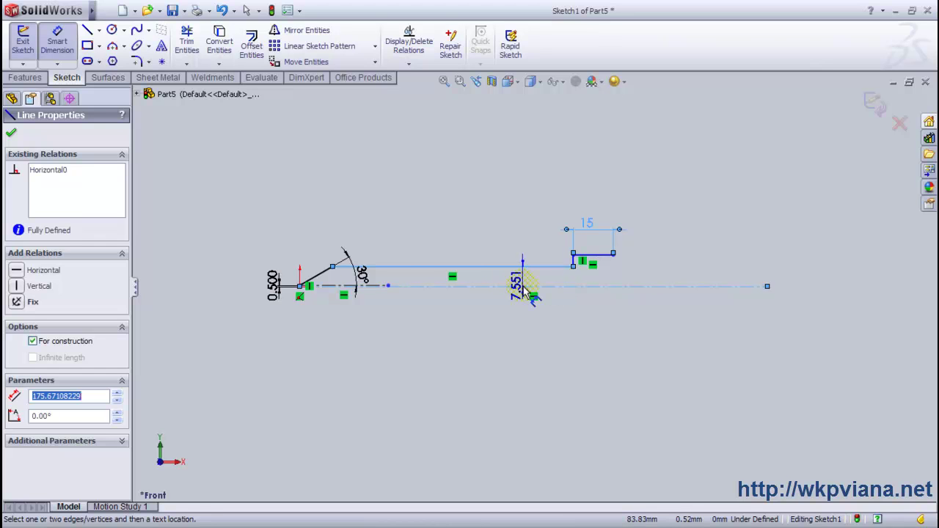
left_click(522, 284)
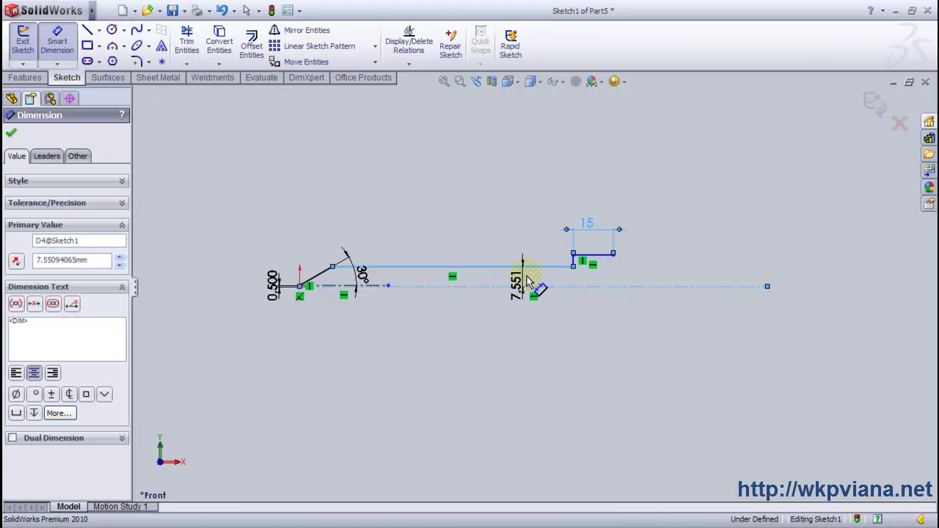
type("3")
key("Return")
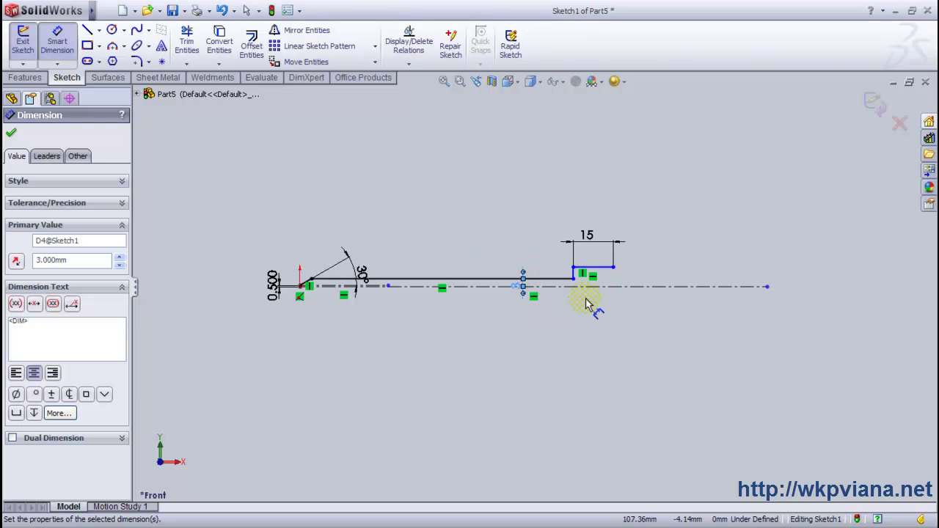
Step: Set the vertical step height to 1 mm and the shaft length to 120 mm
scroll(580, 297, "down", 3)
scroll(554, 247, "down", 3)
left_click(538, 237)
left_click(521, 236)
type("1")
key("Return")
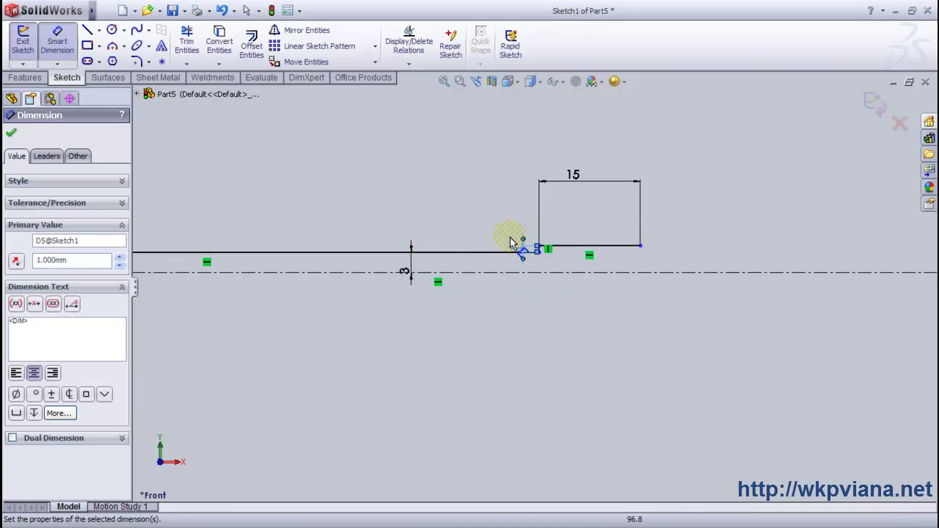
left_click(420, 252)
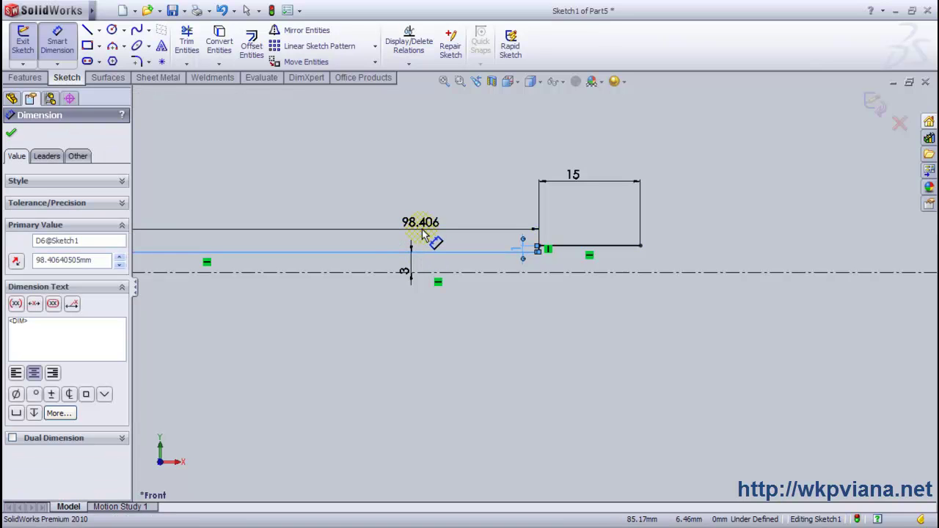
left_click(423, 233)
type("120")
key("Return")
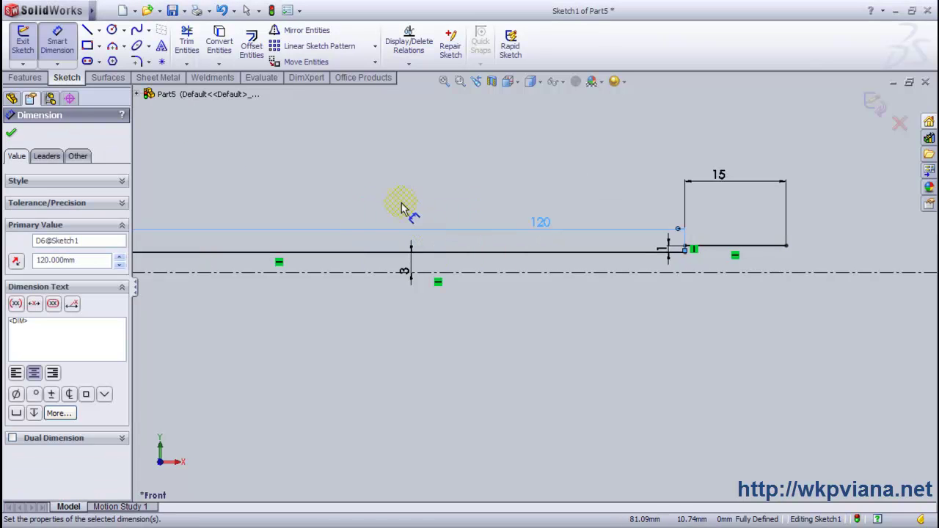
Step: Draw the thinner end section as lines dropping from the step's corner and running outward
left_click(88, 30)
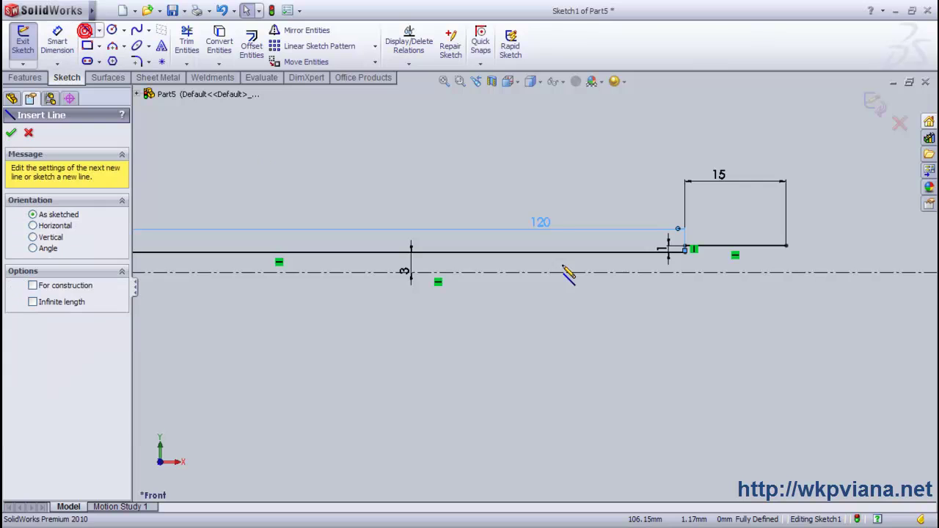
scroll(792, 270, "down", 2)
scroll(775, 256, "down", 2)
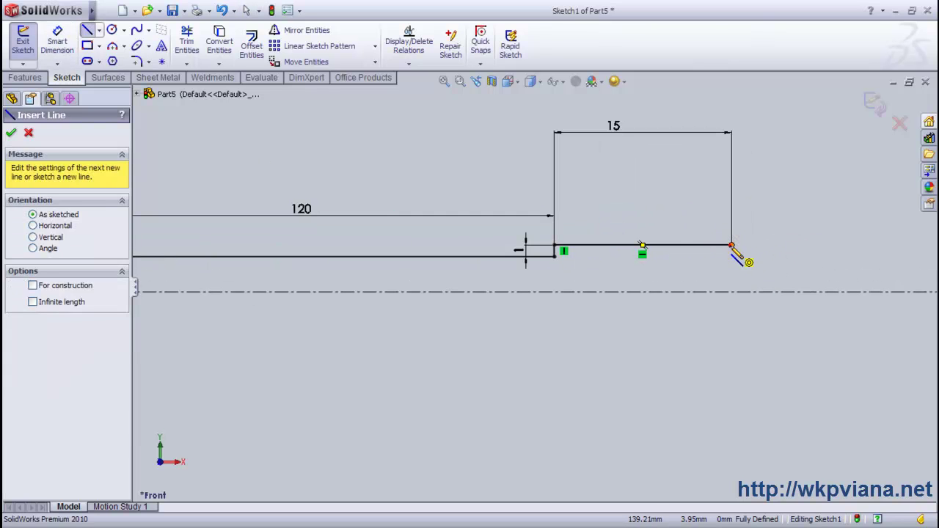
left_click(732, 245)
left_click(731, 256)
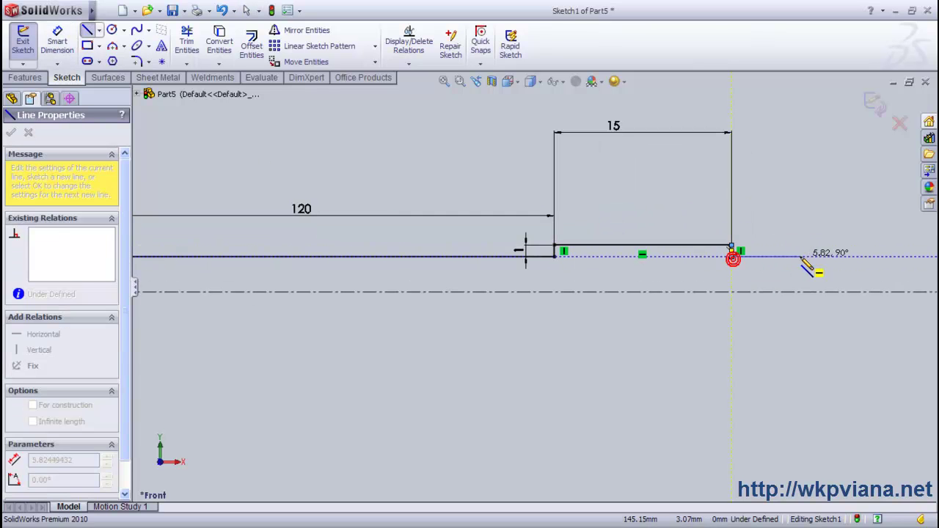
left_click(859, 256)
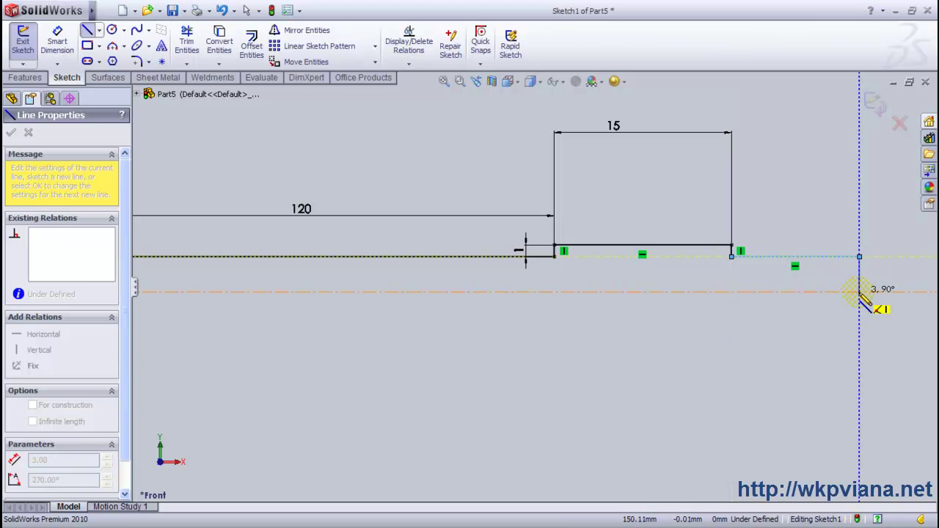
right_click(854, 218)
left_click(862, 220)
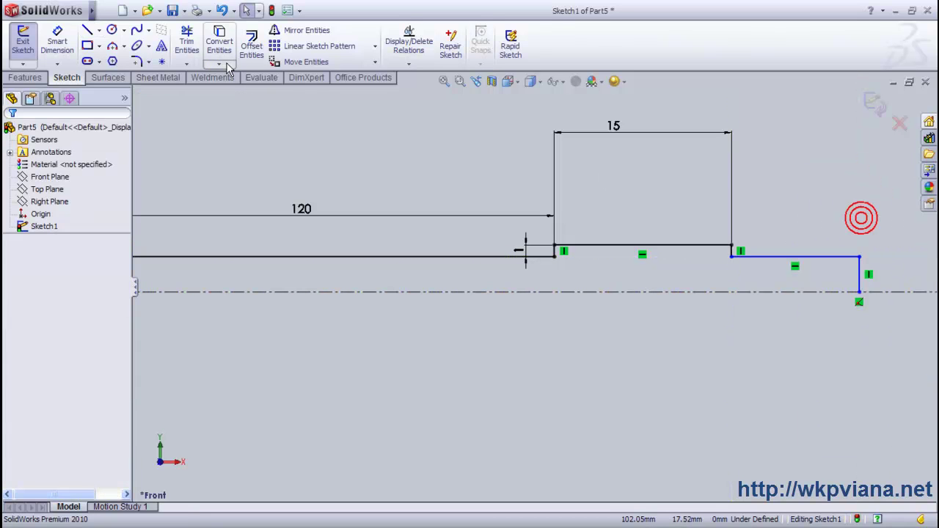
Step: Dimension the new end-section line 10 mm long and fit the sketch in view
left_click(57, 41)
left_click(759, 262)
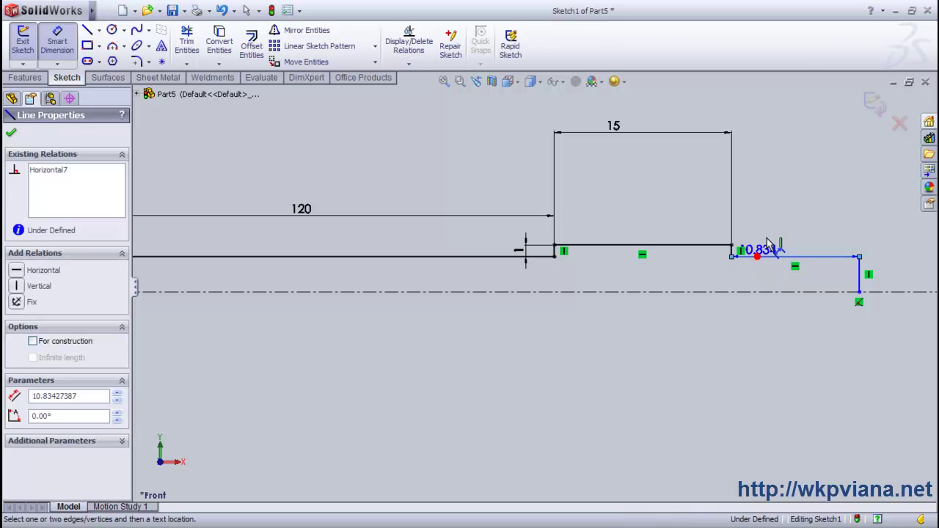
left_click(817, 258)
key("Return")
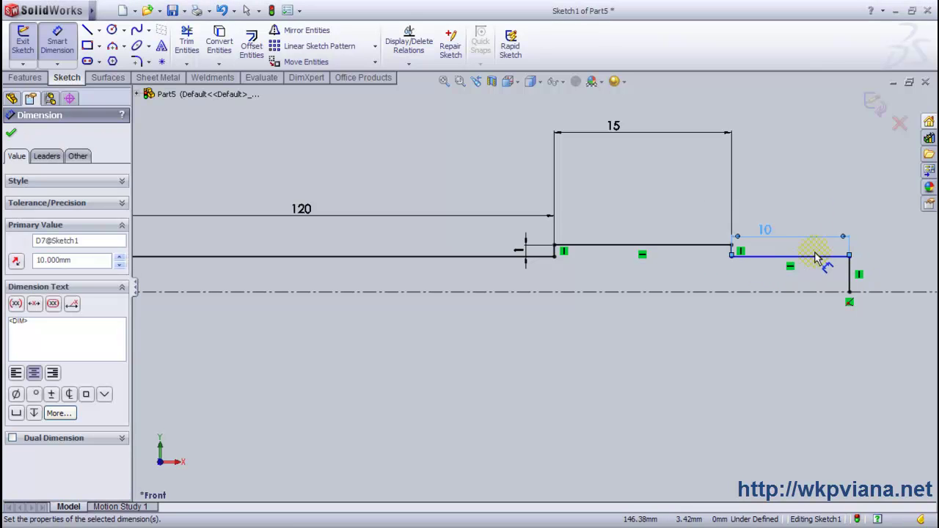
left_click(20, 133)
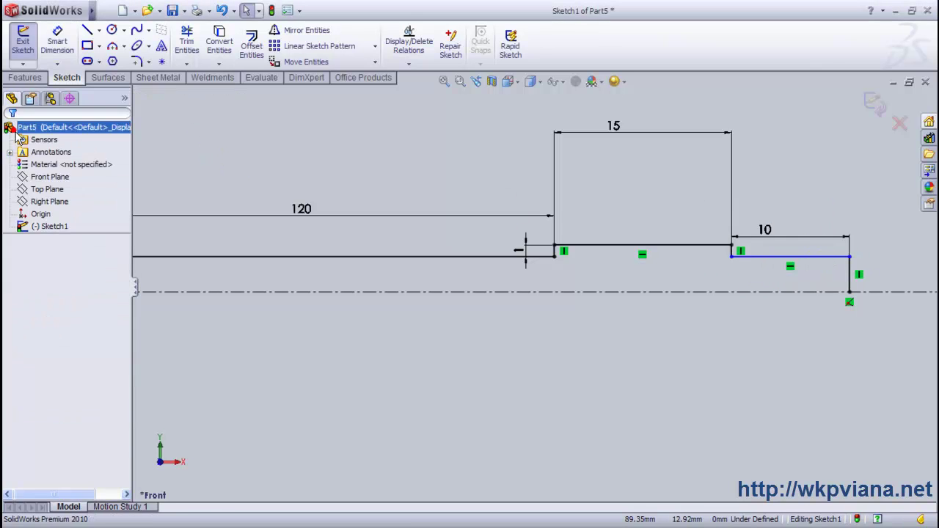
left_click(444, 82)
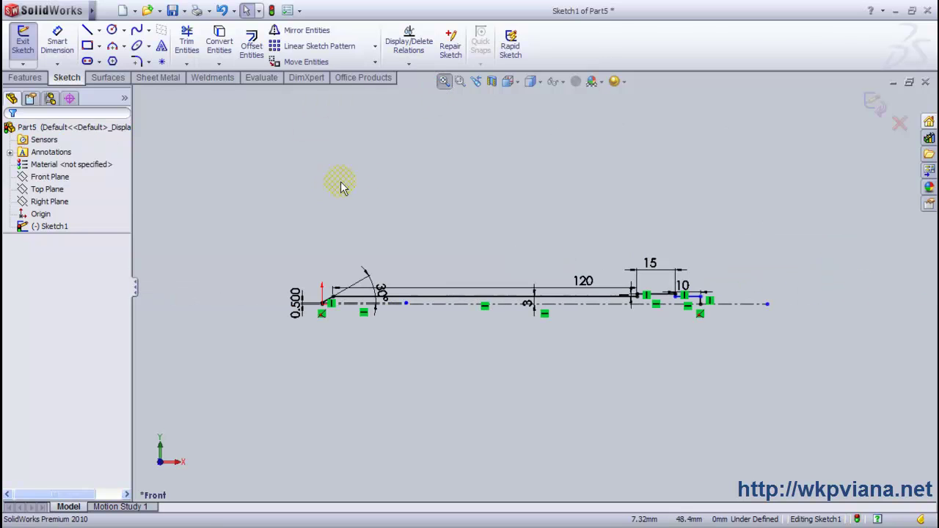
Step: Revolve Sketch1 360° about its centreline into the solid shaft Revolve1
left_click(27, 77)
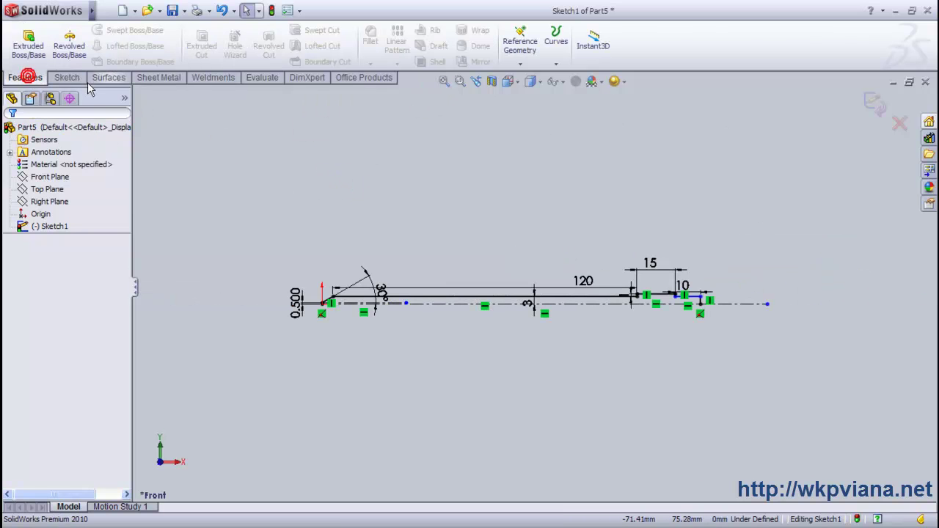
left_click(69, 44)
left_click(442, 291)
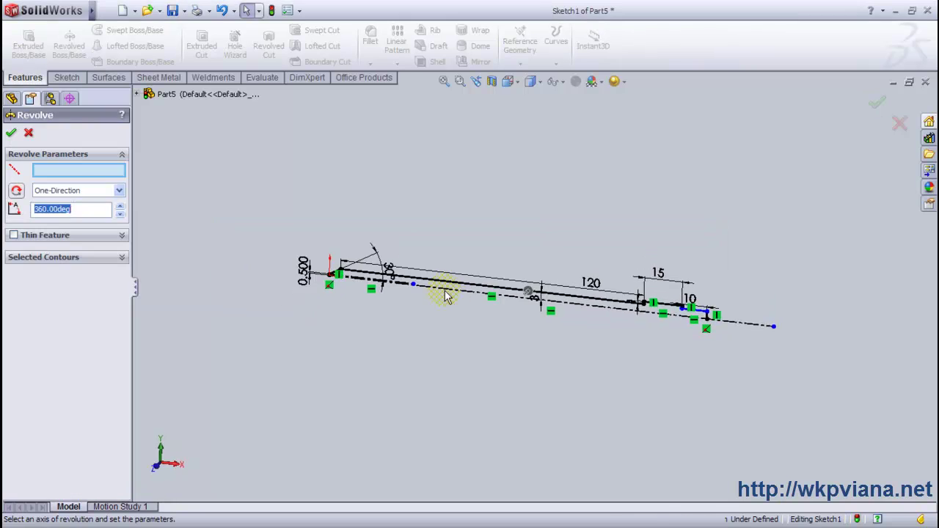
left_click(470, 293)
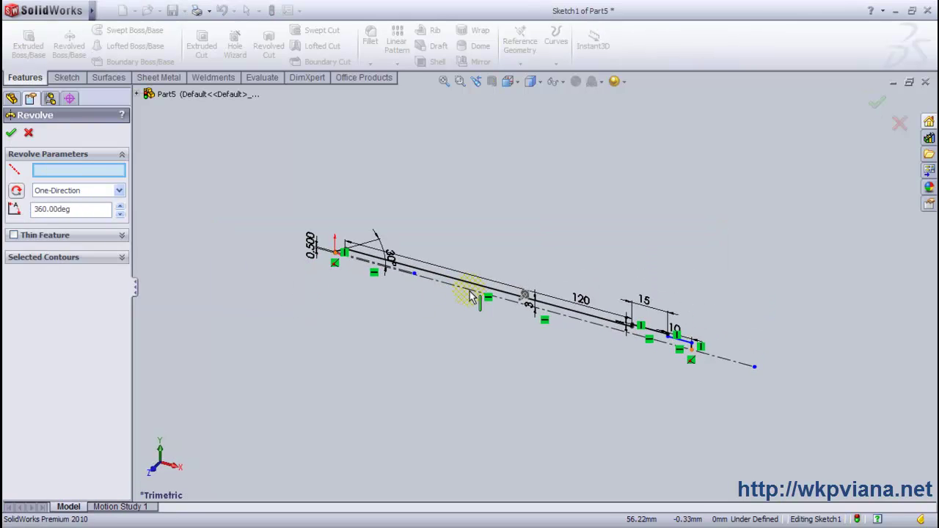
left_click(470, 293)
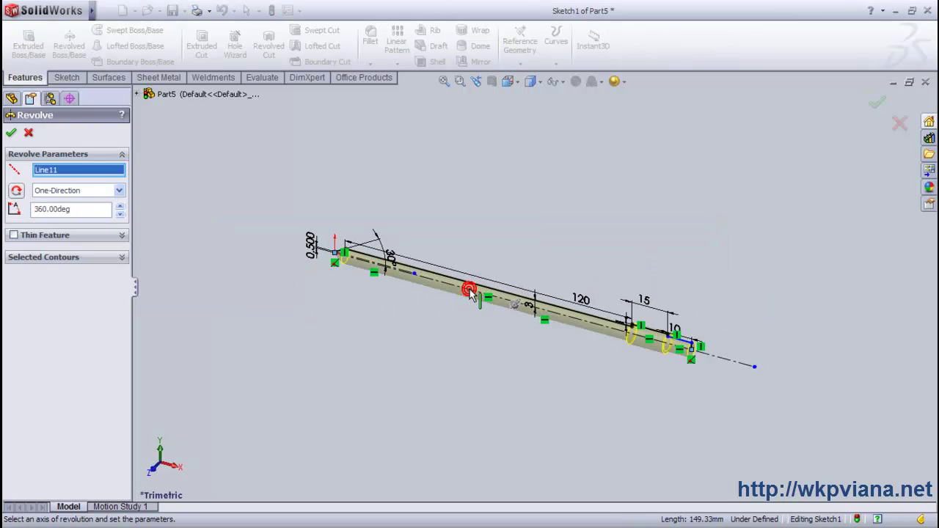
left_click(11, 132)
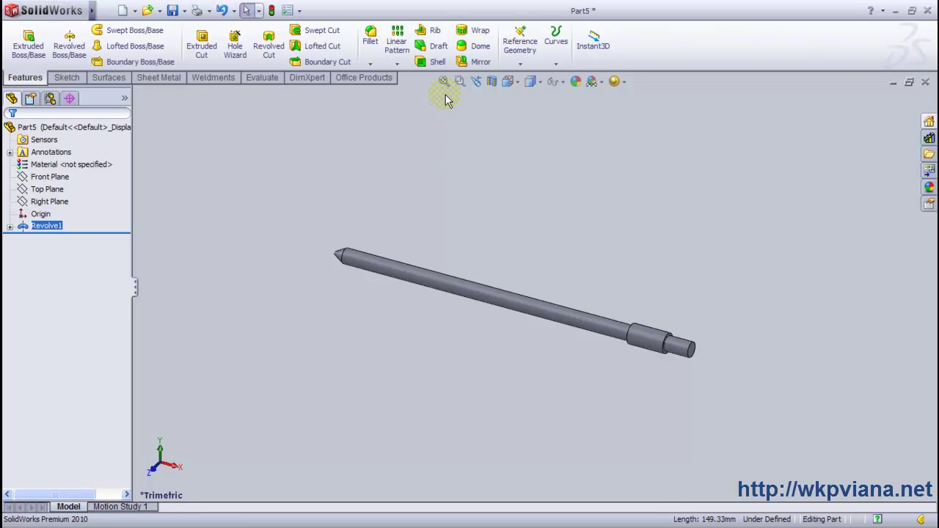
Step: Chamfer the thin end's outer edge 2 mm at 45° as Chamfer1
key("f")
middle_click_drag(479, 217, 495, 230)
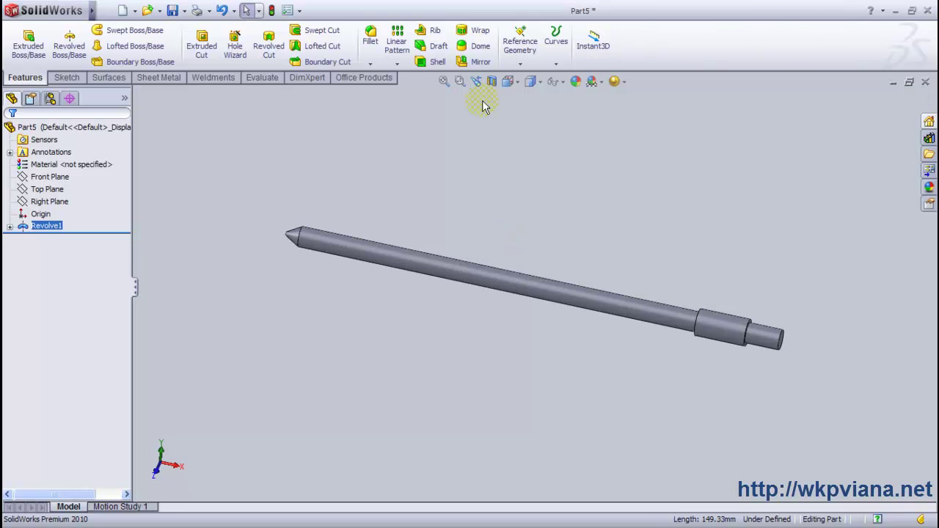
left_click(373, 64)
left_click(396, 88)
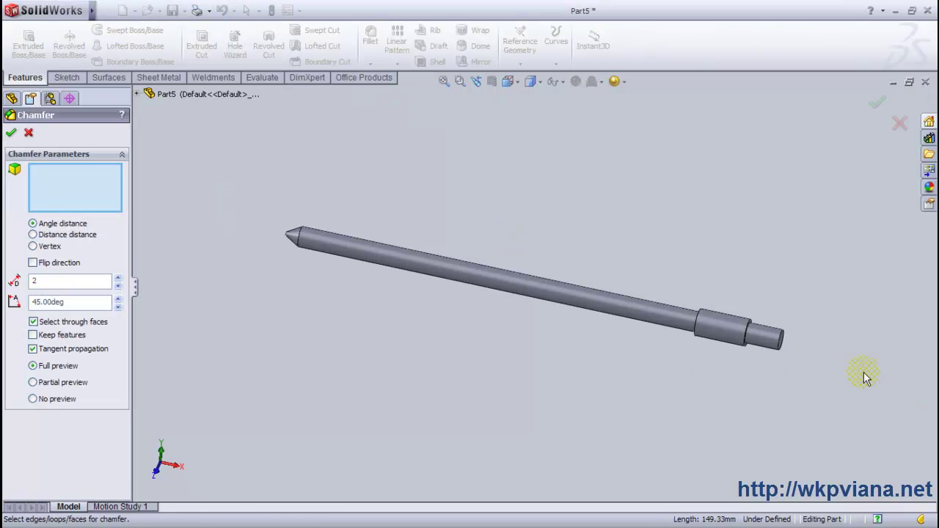
left_click(780, 341)
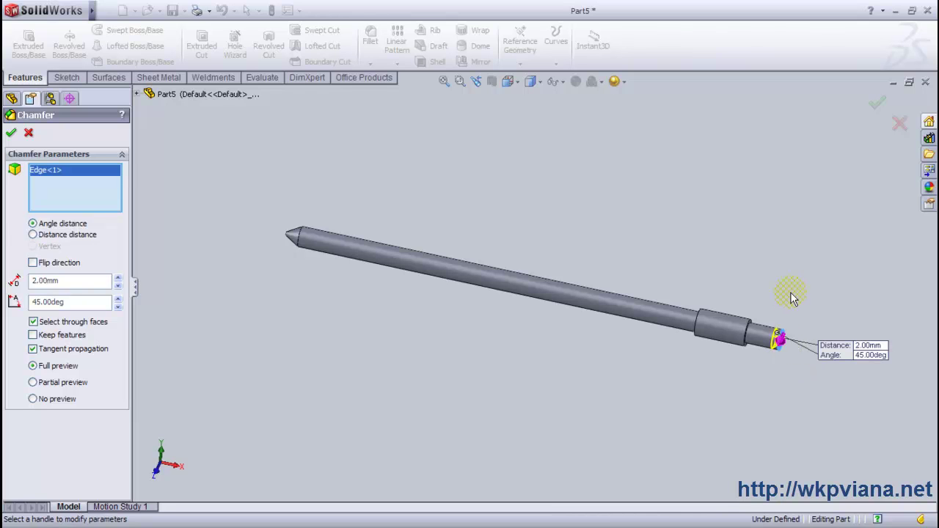
left_click(12, 134)
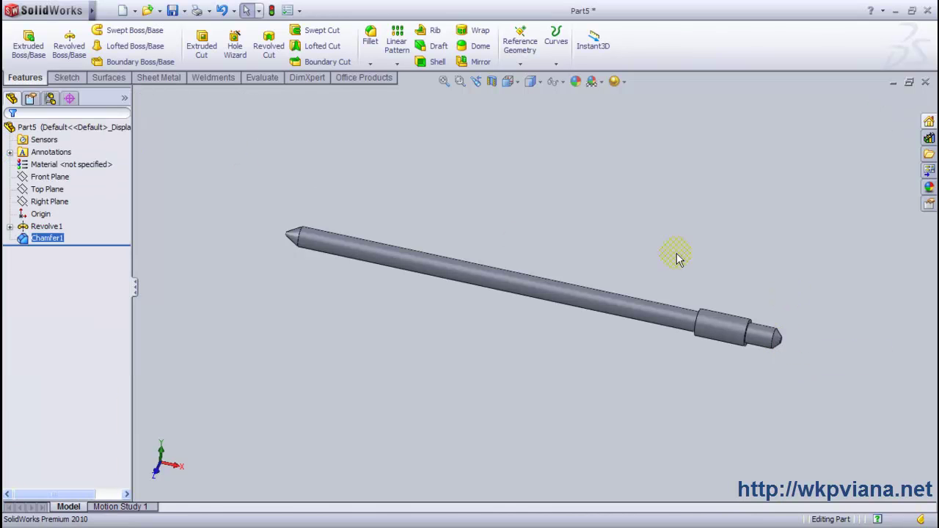
middle_click_drag(755, 287, 775, 274)
Step: Start a new sketch on the Front Plane, viewed normal to the plane
left_click(48, 190)
left_click(51, 176)
left_click(65, 157)
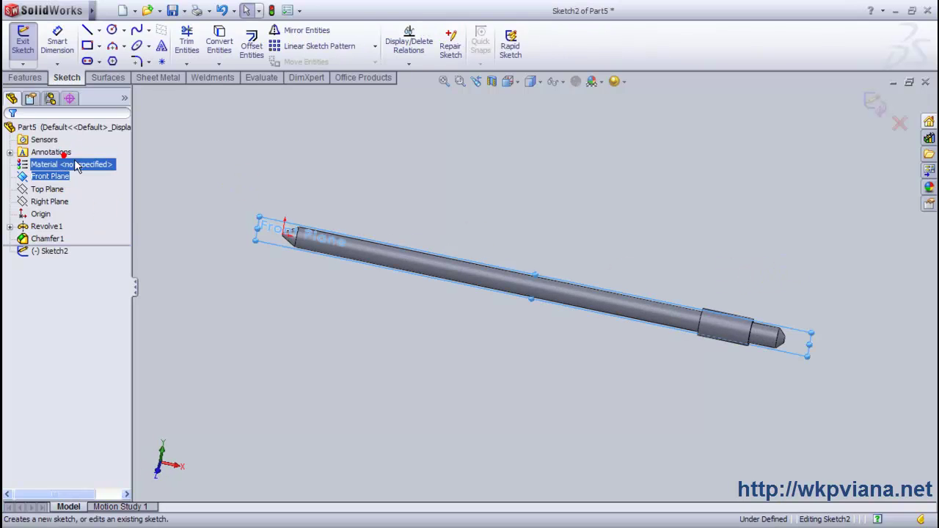
left_click(508, 81)
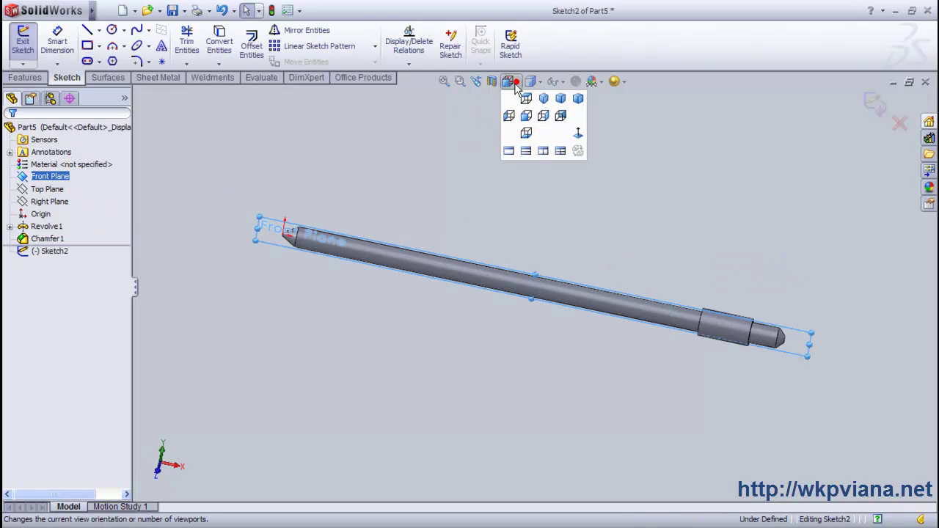
left_click(576, 133)
scroll(766, 271, "down", 2)
scroll(734, 277, "down", 2)
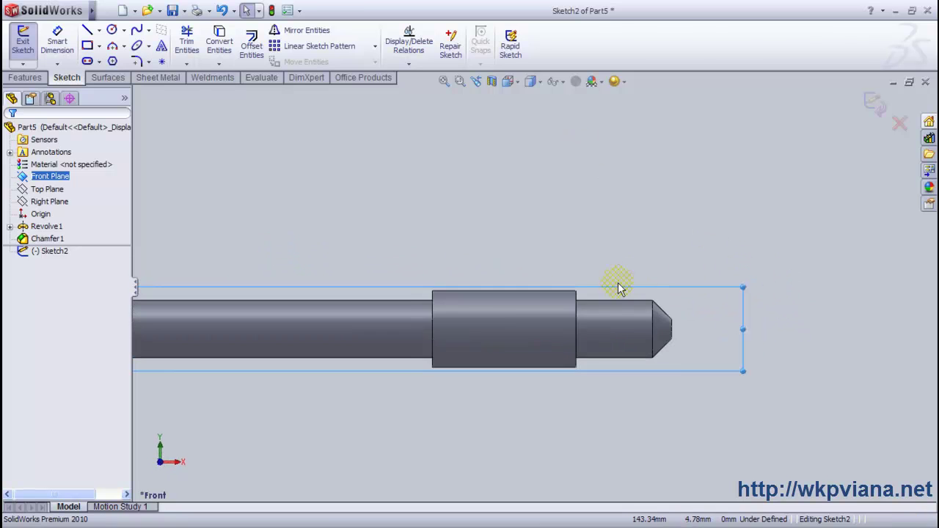
scroll(521, 319, "down", 2)
scroll(520, 320, "down", 1)
scroll(508, 276, "down", 1)
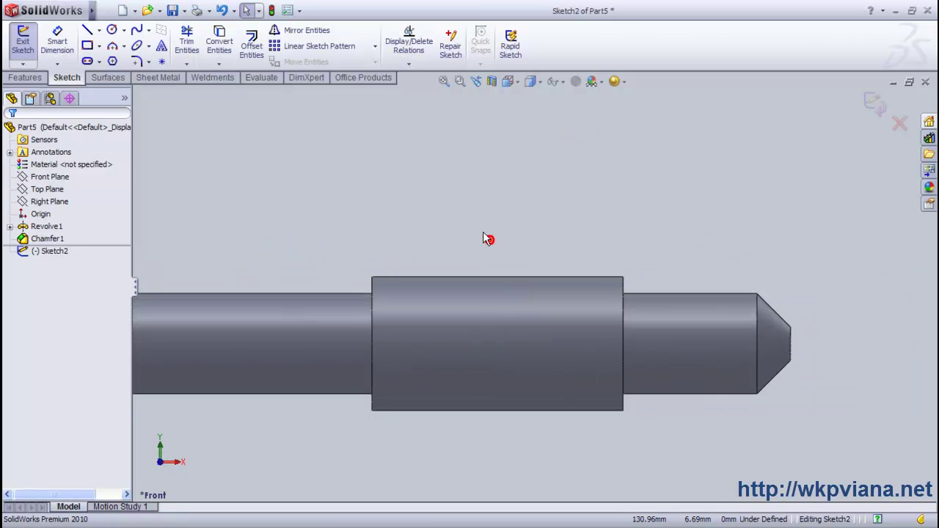
Step: Draw a rectangle straddling the collar's top edge, extending past both collar ends
left_click(87, 46)
left_click(360, 253)
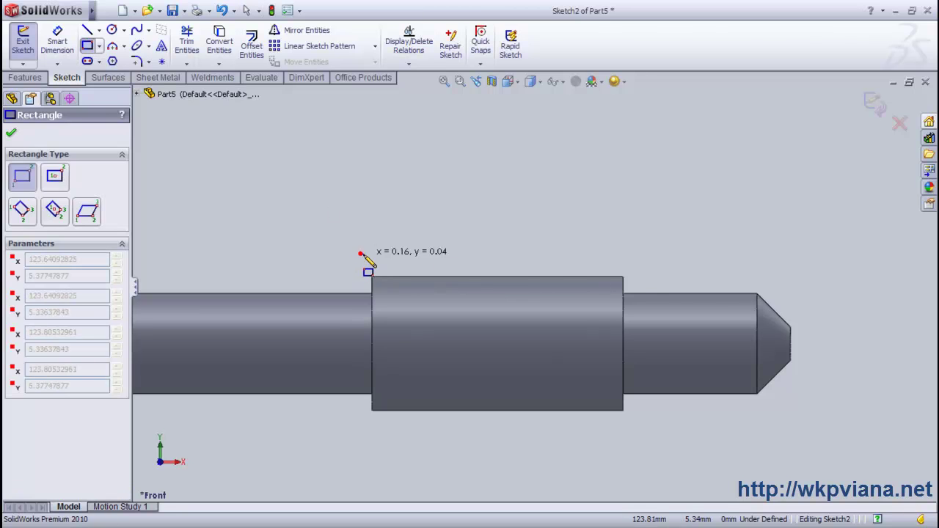
left_click(635, 309)
right_click(569, 189)
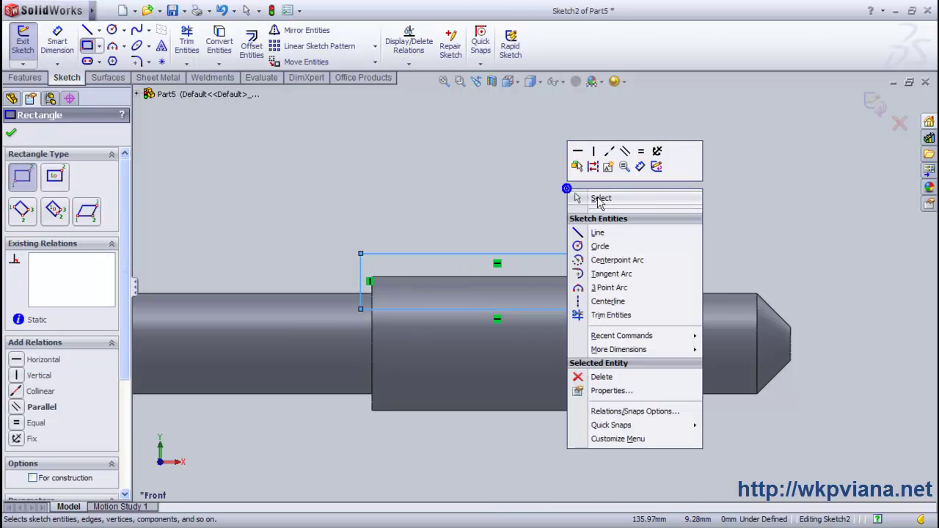
left_click(601, 198)
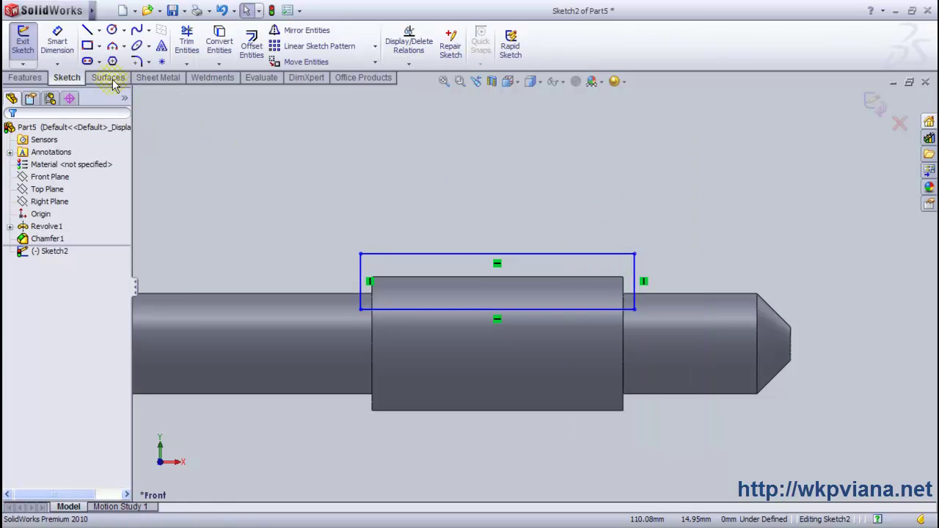
left_click(137, 62)
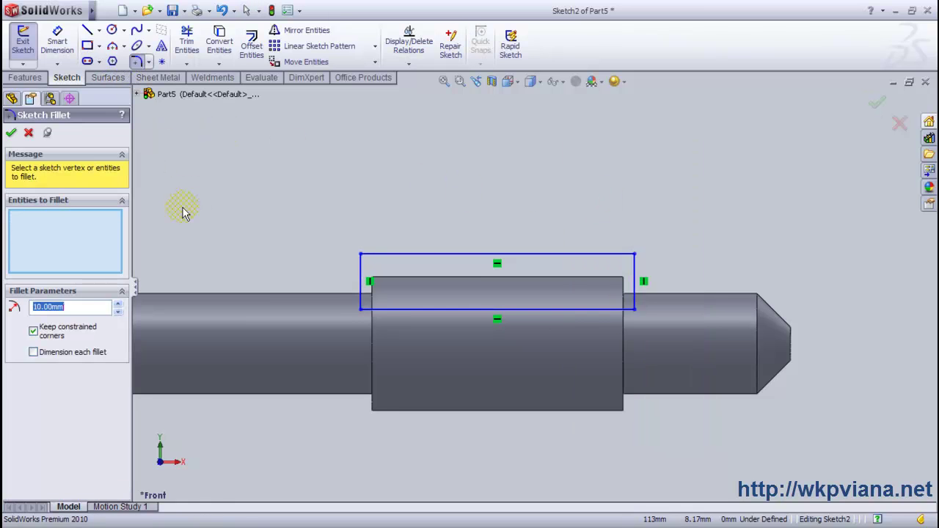
Step: Round the rectangle's two lower corners with R1 sketch fillets
left_click(360, 309)
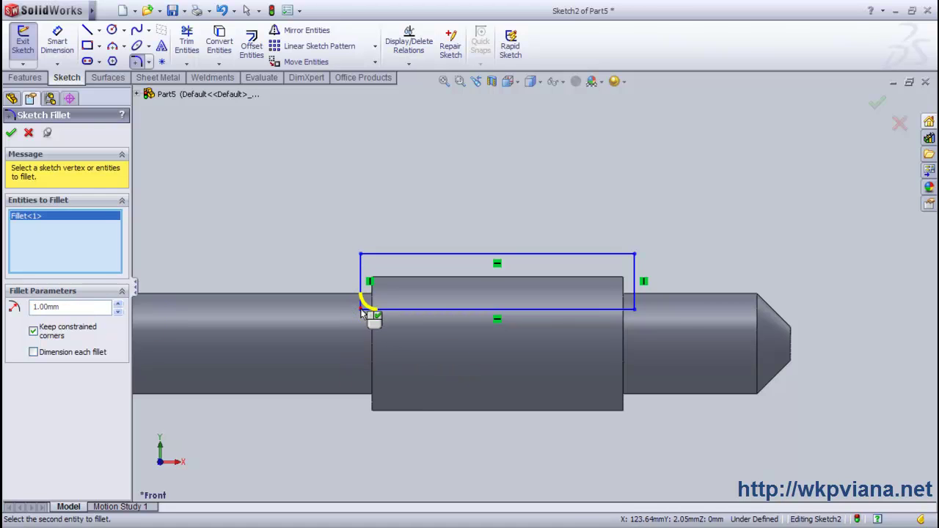
left_click(635, 309)
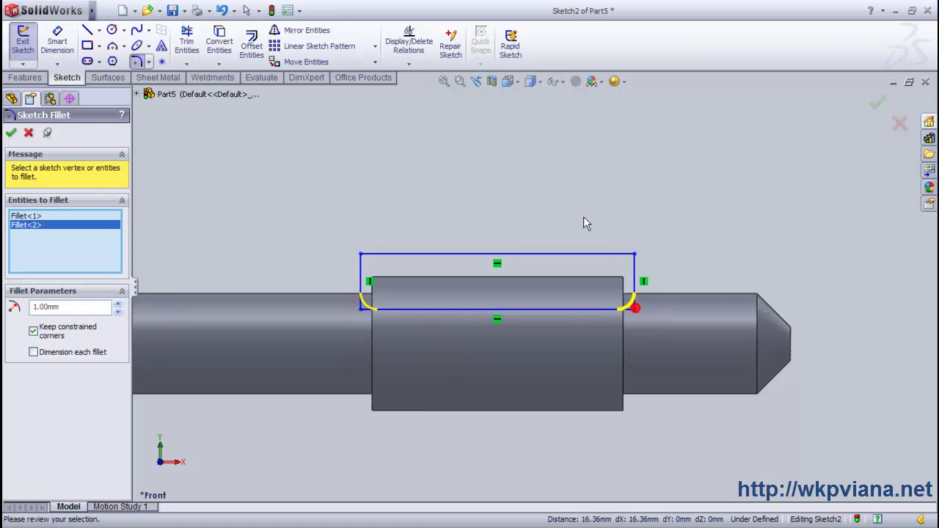
left_click(11, 132)
Step: Dimension the rectangle's left and right sides 0.5 mm beyond each collar end
left_click(59, 41)
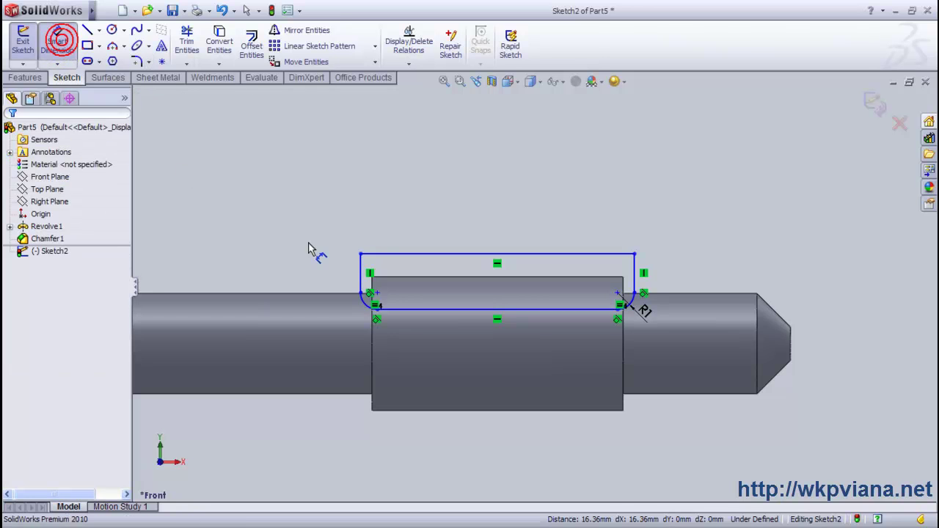
scroll(389, 316, "down", 2)
scroll(411, 306, "down", 1)
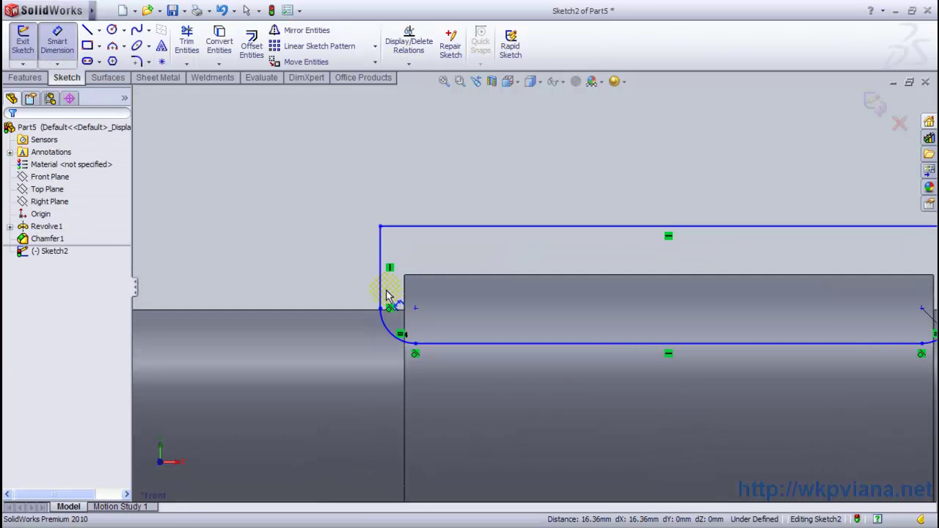
left_click(405, 302)
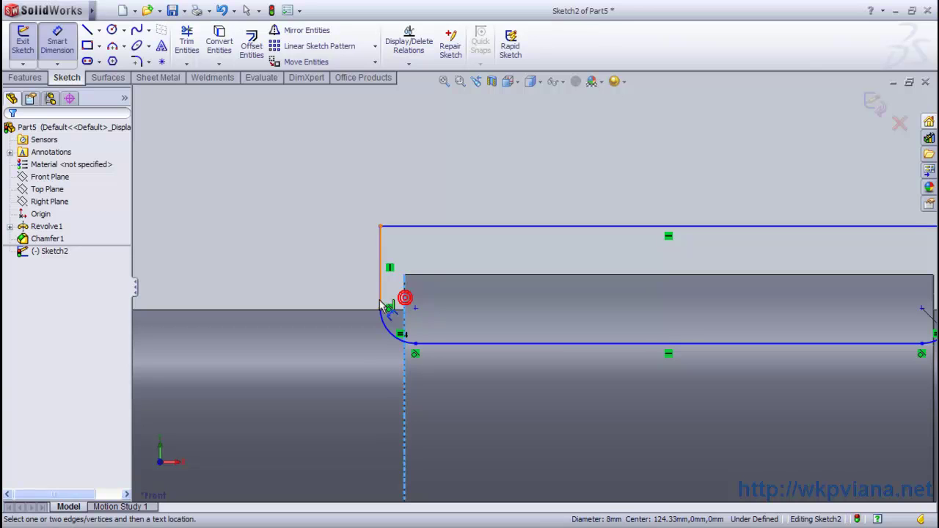
left_click(381, 305)
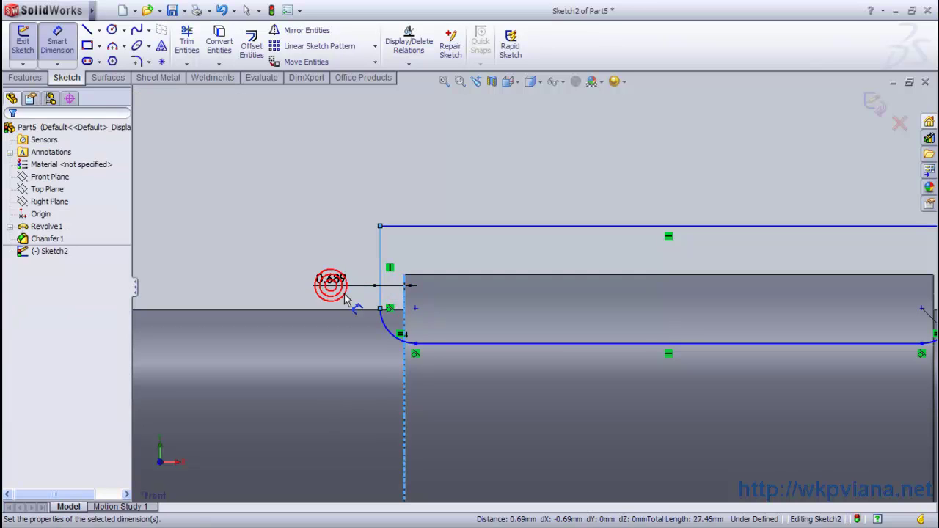
left_click(345, 299)
type("0.5")
key("Return")
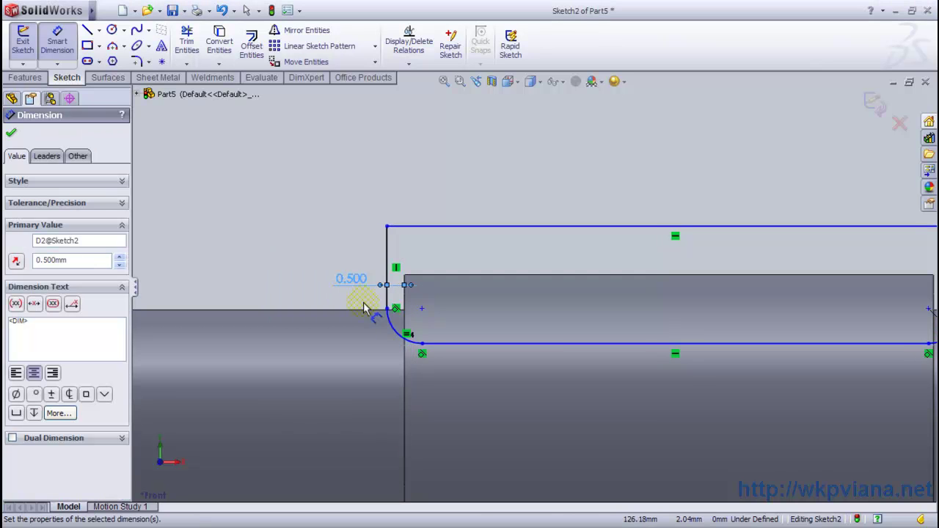
scroll(569, 345, "up", 1)
scroll(742, 315, "up", 3)
scroll(738, 314, "down", 1)
scroll(729, 325, "down", 2)
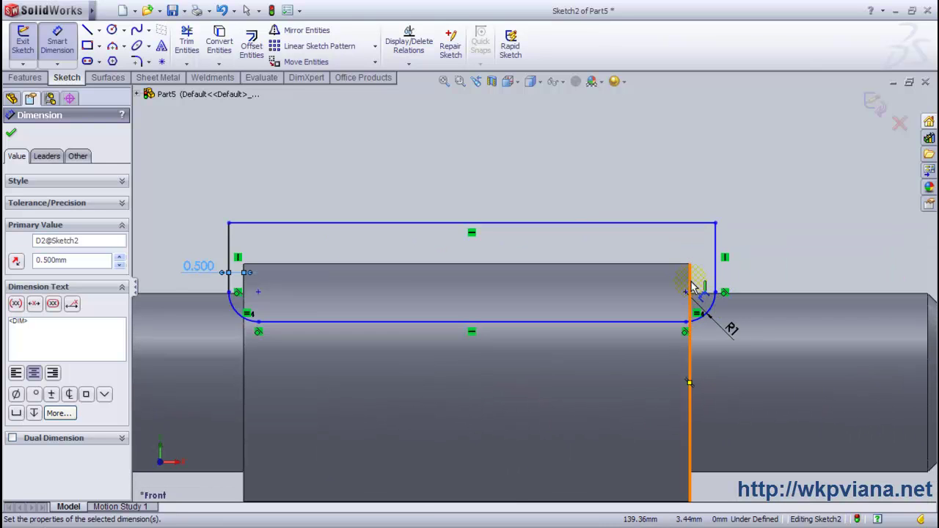
left_click(715, 283)
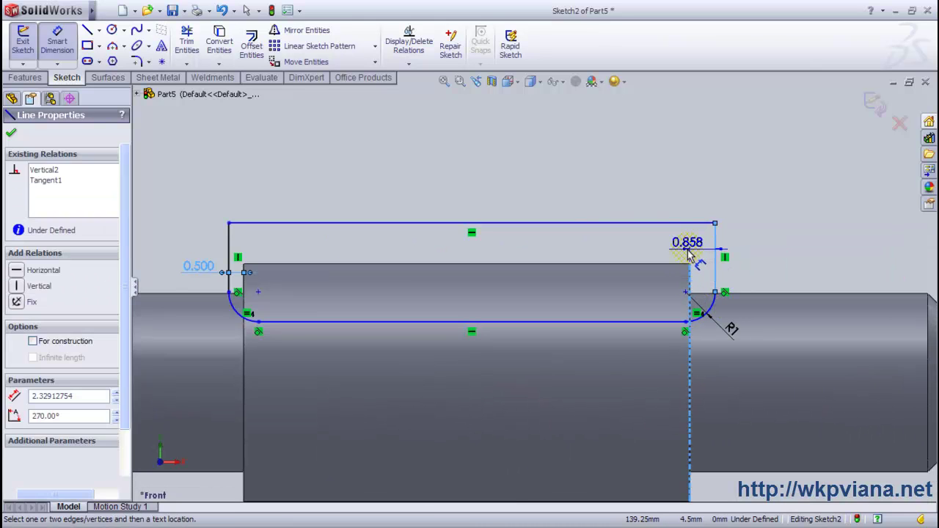
left_click(689, 253)
type("0.5")
key("Return")
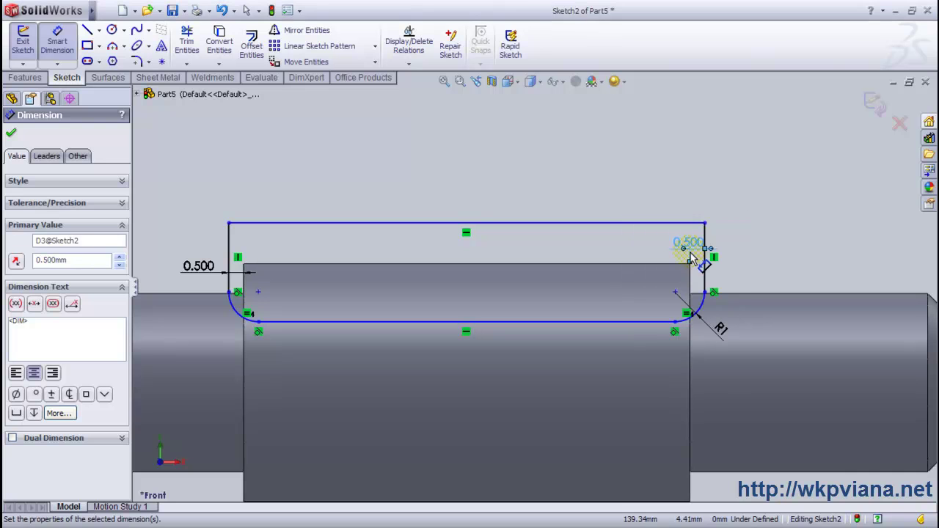
Step: Set the rectangle's bottom 2 mm below the collar's top edge and fit the shaft in view
left_click(561, 264)
left_click(545, 323)
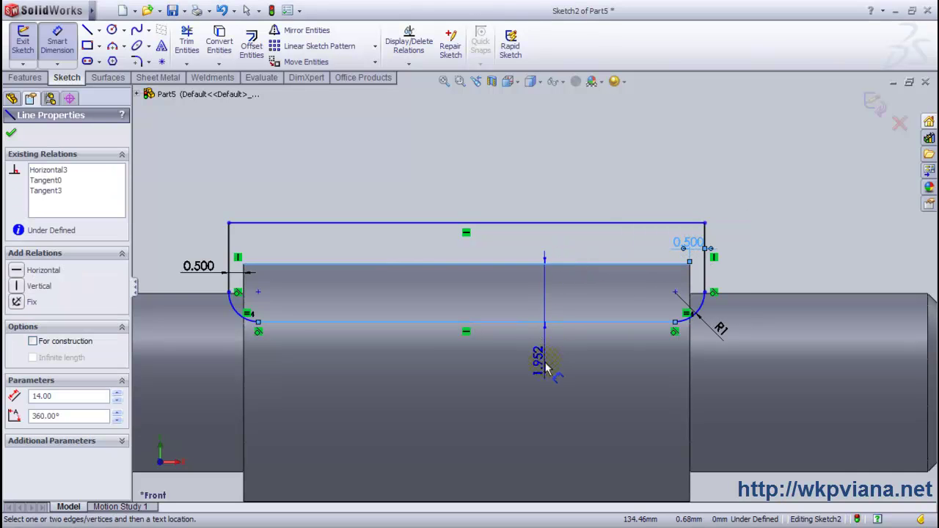
left_click(549, 366)
type("2")
key("Return")
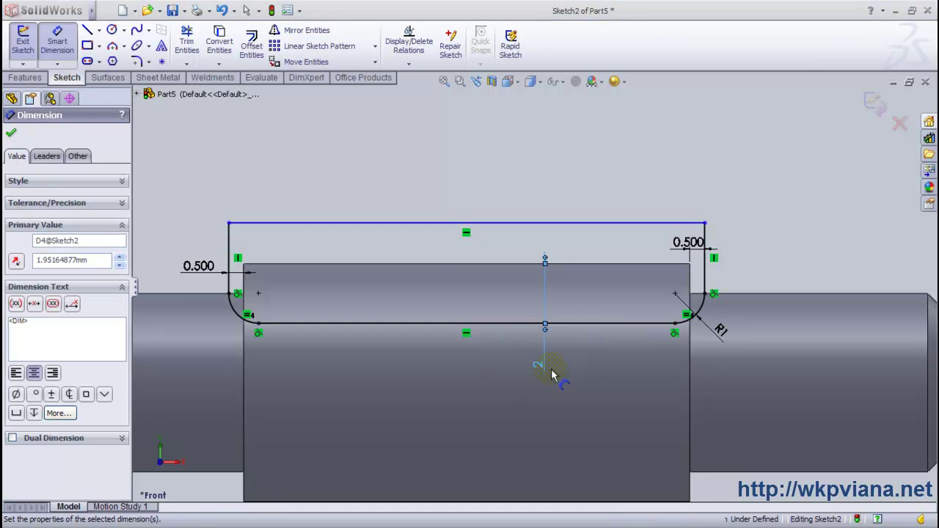
left_click(11, 136)
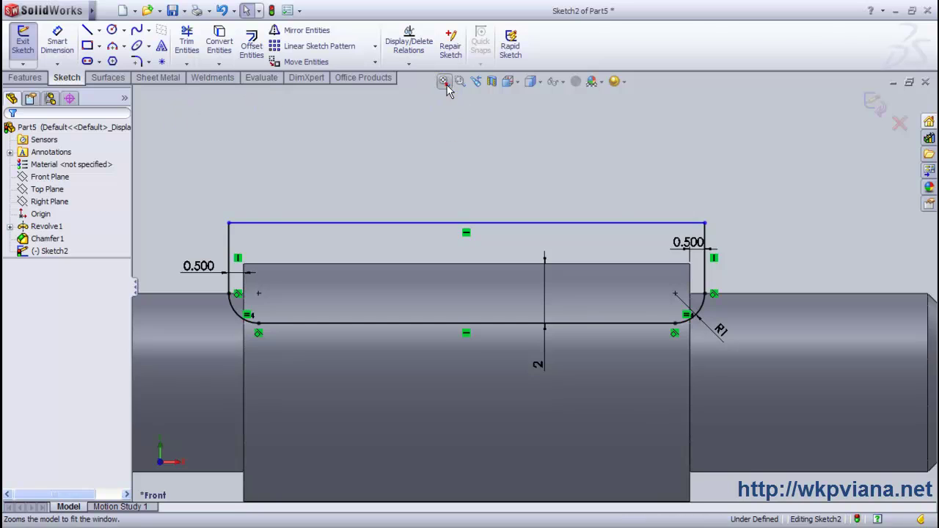
left_click(444, 82)
Step: Cut-extrude Sketch2 Mid Plane 10 mm to flatten the collar as Cut-Extrude1
middle_click_drag(780, 237, 699, 261)
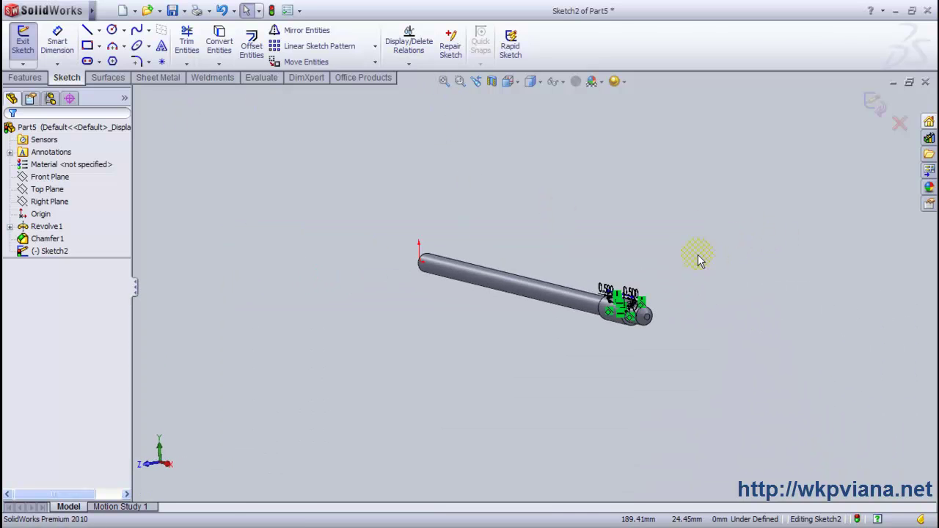
left_click(25, 77)
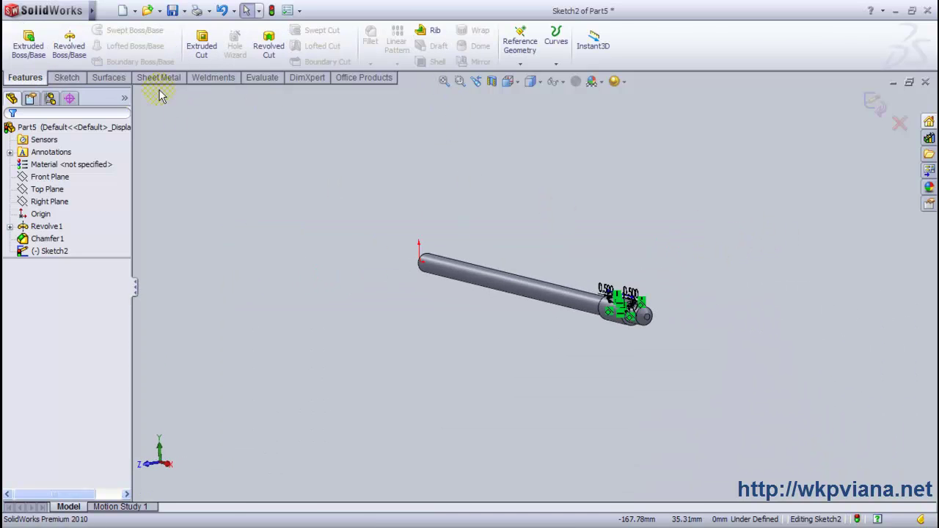
left_click(201, 44)
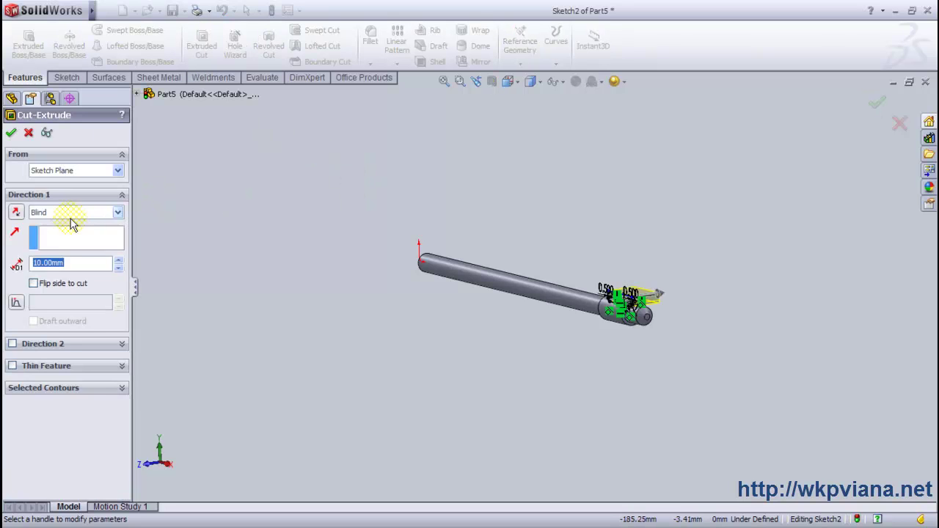
left_click(69, 212)
left_click(74, 288)
scroll(729, 320, "down", 2)
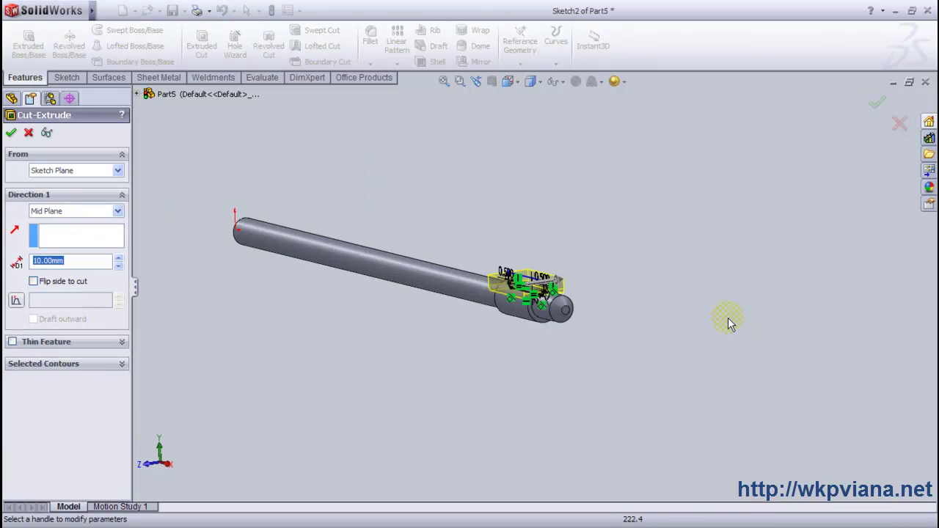
scroll(666, 321, "down", 3)
mouse_move(666, 321)
middle_mouse_down()
mouse_move(599, 312)
mouse_move(612, 312)
middle_mouse_up()
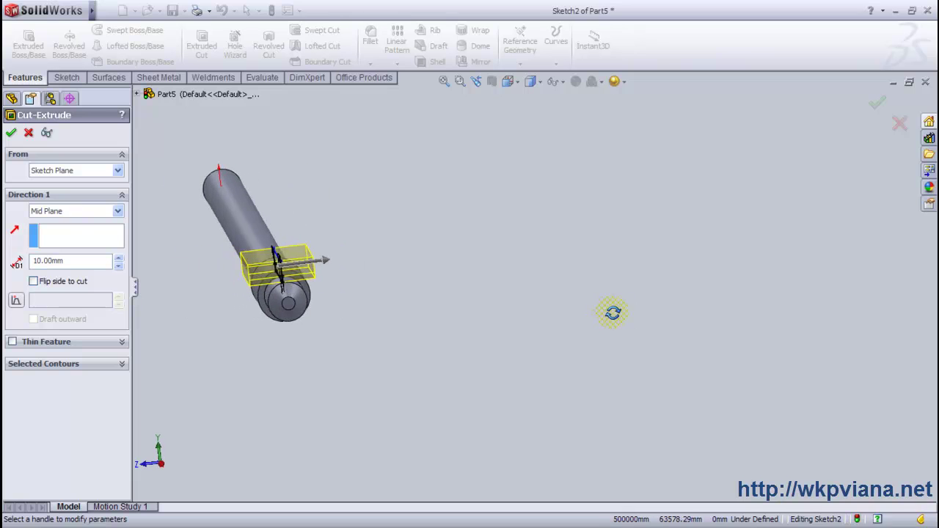
left_click(11, 133)
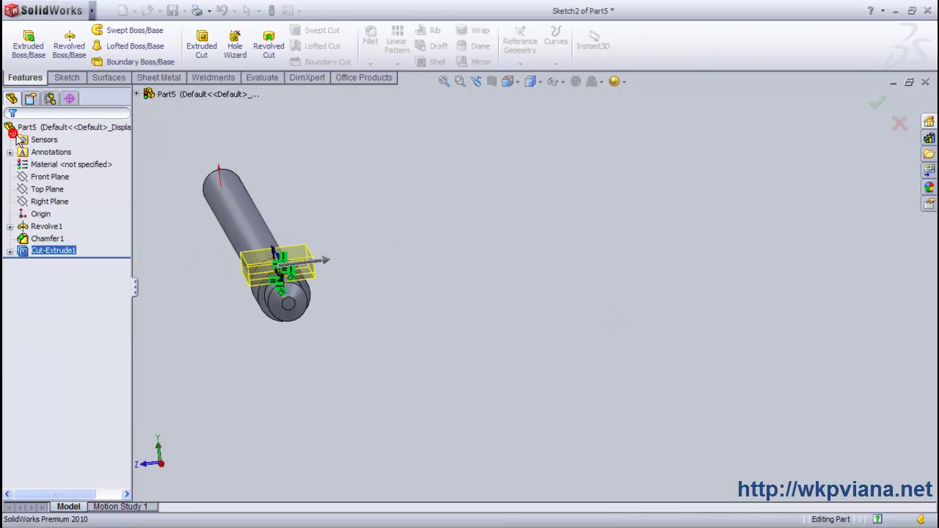
scroll(361, 247, "down", 3)
mouse_move(360, 247)
middle_mouse_down()
mouse_move(441, 247)
mouse_move(409, 314)
mouse_move(379, 311)
mouse_move(375, 300)
middle_mouse_up()
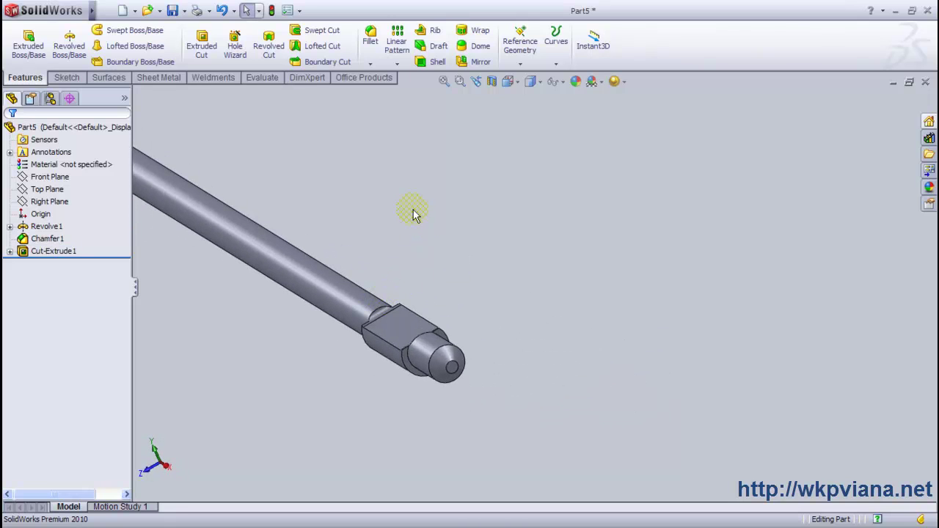
Step: Circular-pattern Cut-Extrude1 around the shaft's circular edge with 2 instances
left_click(397, 64)
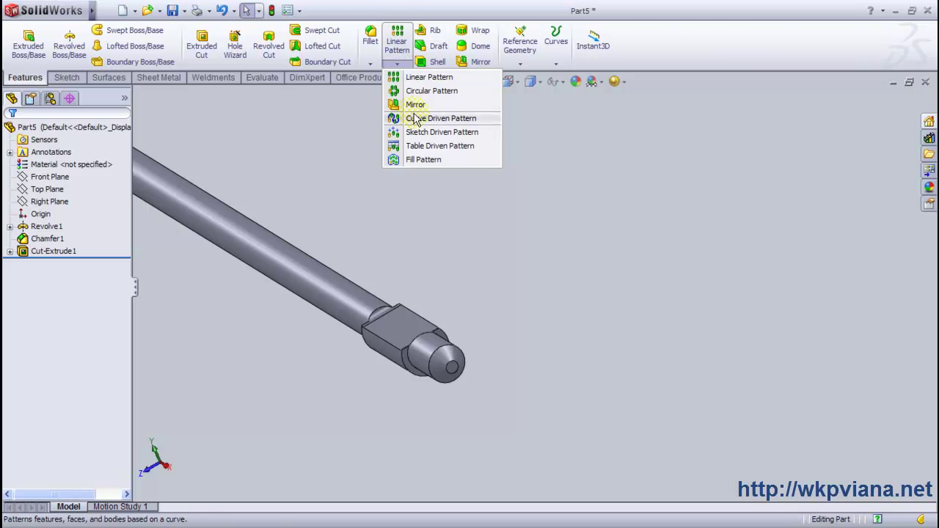
left_click(413, 91)
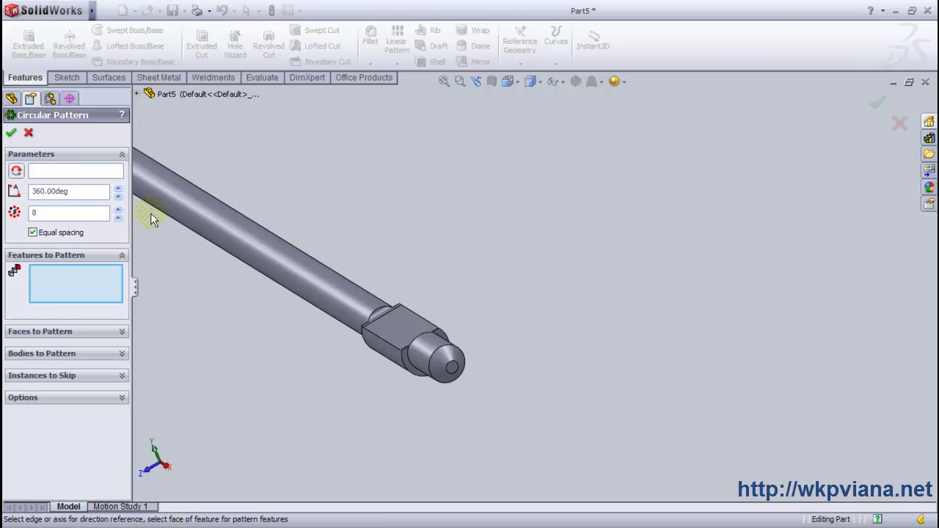
left_click(53, 175)
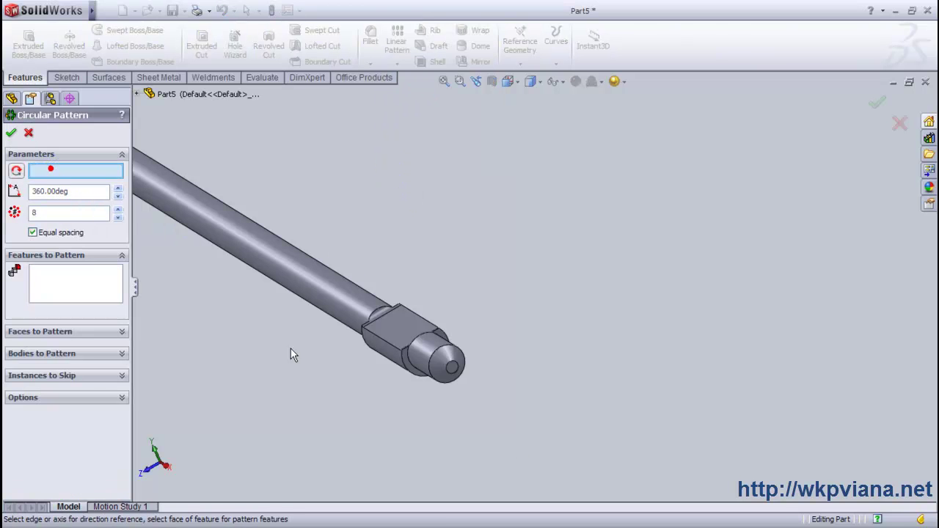
left_click(449, 372)
left_click(72, 280)
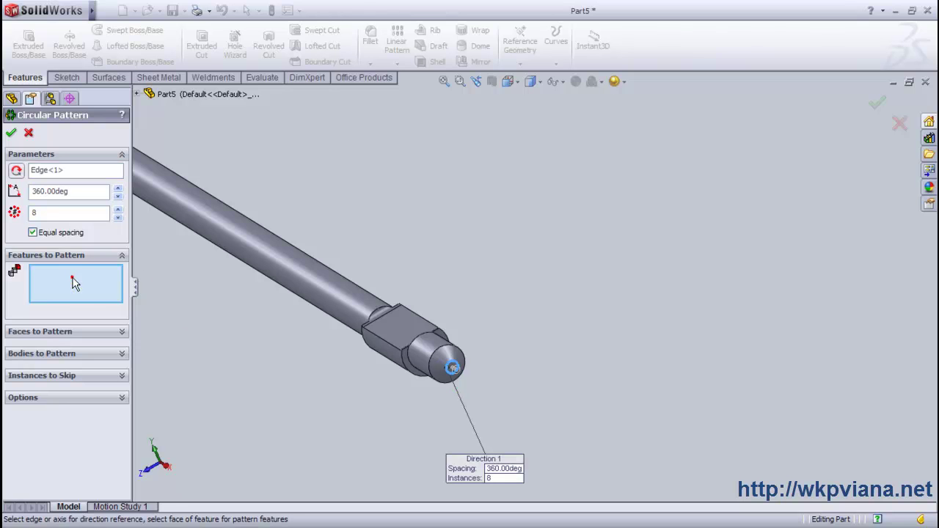
left_click(412, 321)
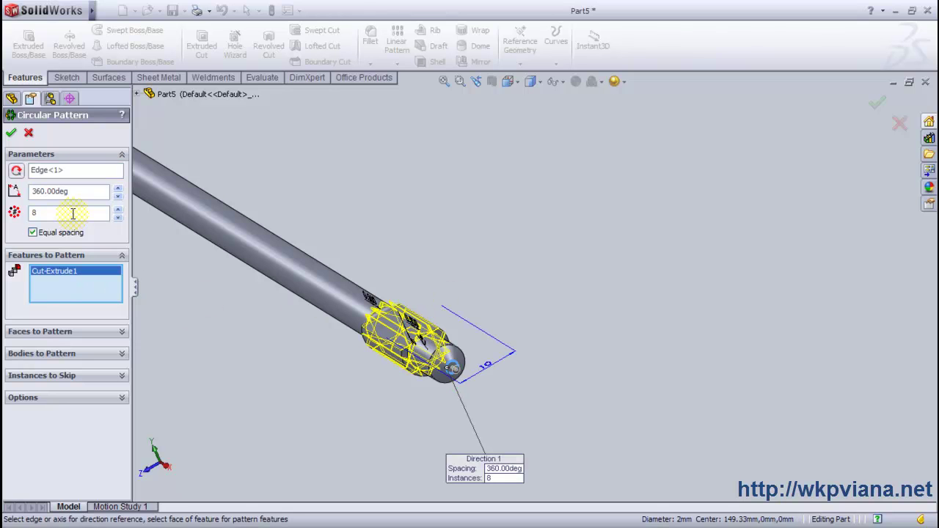
type("2")
left_click(83, 288)
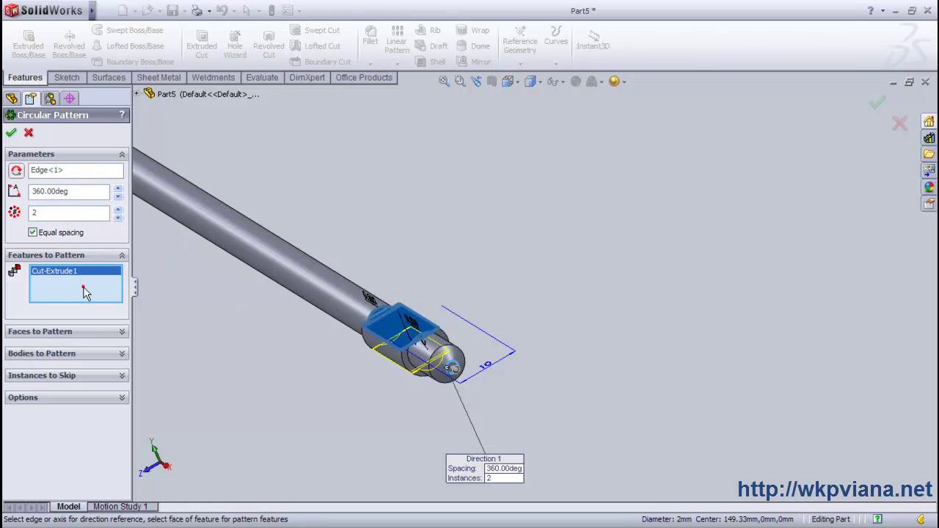
mouse_move(575, 365)
middle_mouse_down()
mouse_move(562, 310)
mouse_move(587, 340)
mouse_move(579, 349)
middle_mouse_up()
left_click(12, 134)
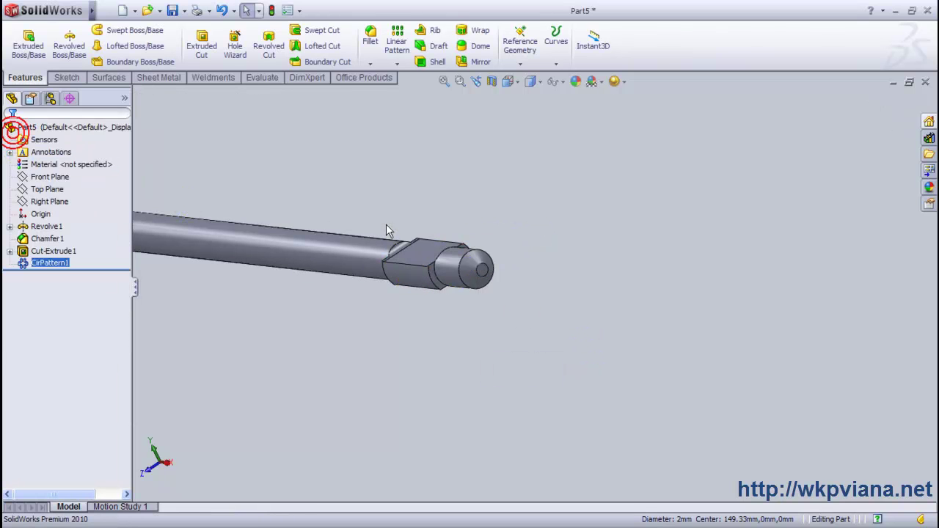
Step: Inspect the patterned flats, then start a new sketch on the Front Plane
middle_click(450, 110)
mouse_move(632, 215)
middle_mouse_down()
mouse_move(574, 260)
mouse_move(549, 237)
mouse_move(629, 262)
mouse_move(721, 257)
mouse_move(706, 319)
mouse_move(726, 311)
middle_mouse_up()
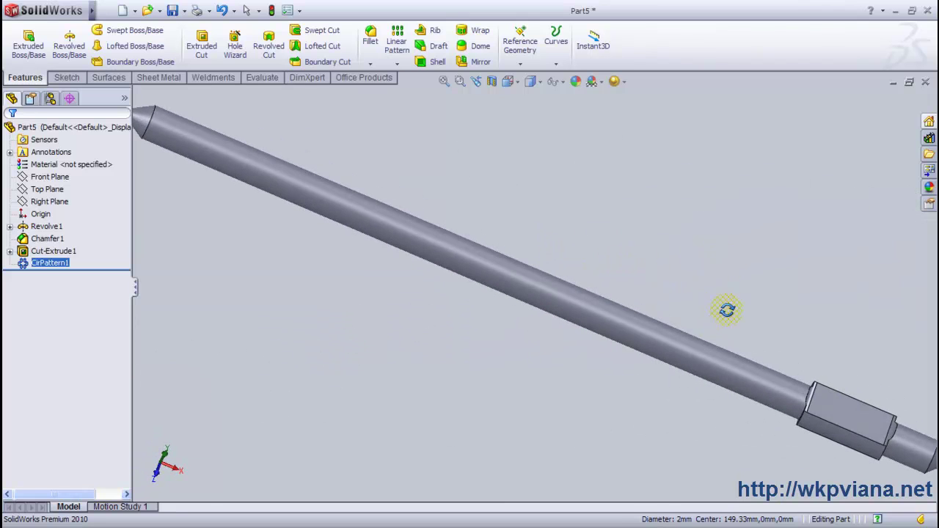
left_click(443, 82)
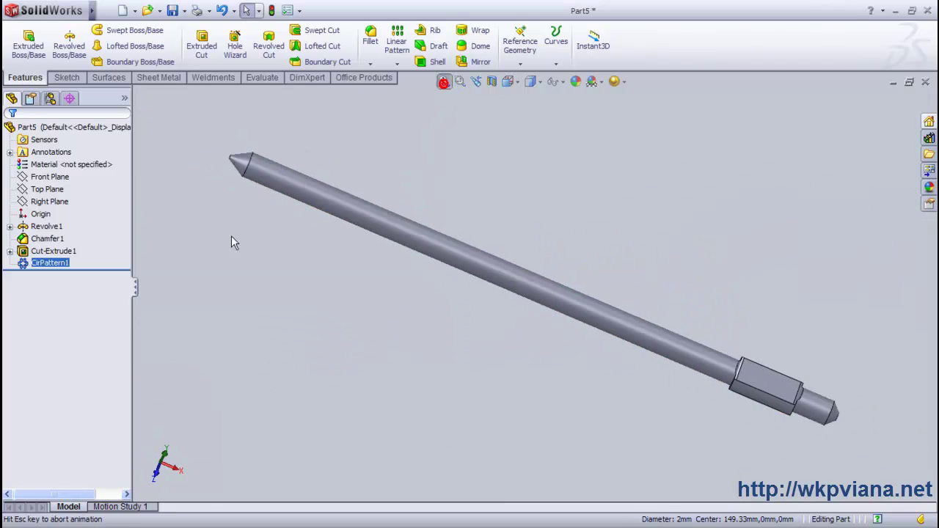
middle_click_drag(264, 159, 268, 304)
left_click(49, 177)
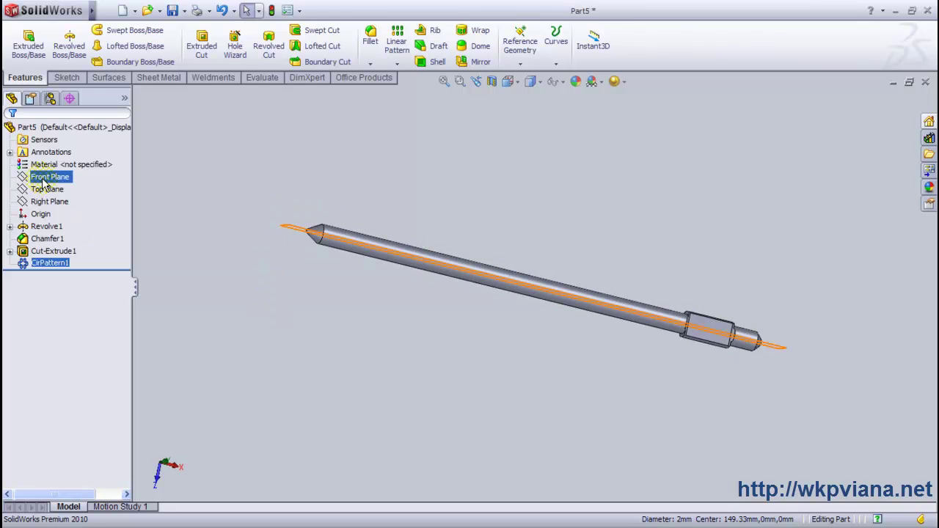
left_click(42, 157)
Step: Facing the Front view, draw a sloped line starting above the shaft tip
left_click(508, 81)
left_click(579, 140)
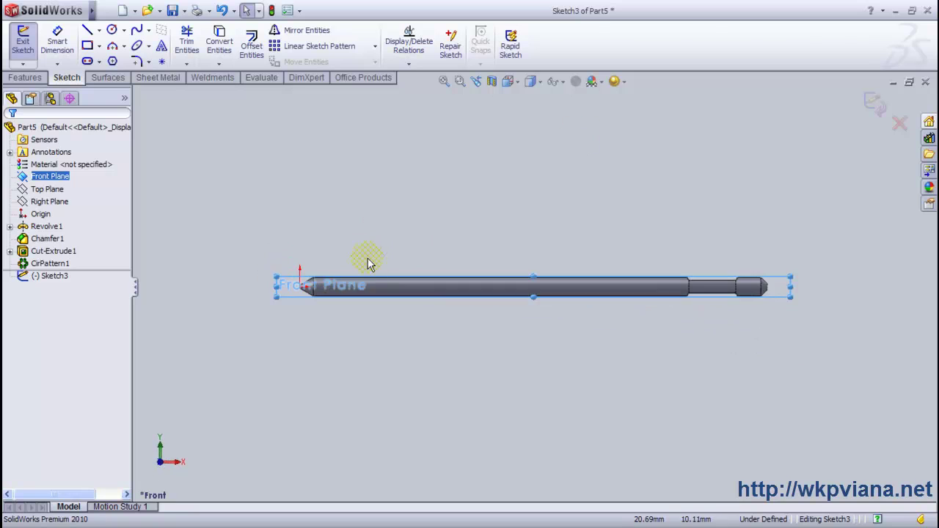
scroll(368, 257, "down", 3)
scroll(349, 267, "down", 3)
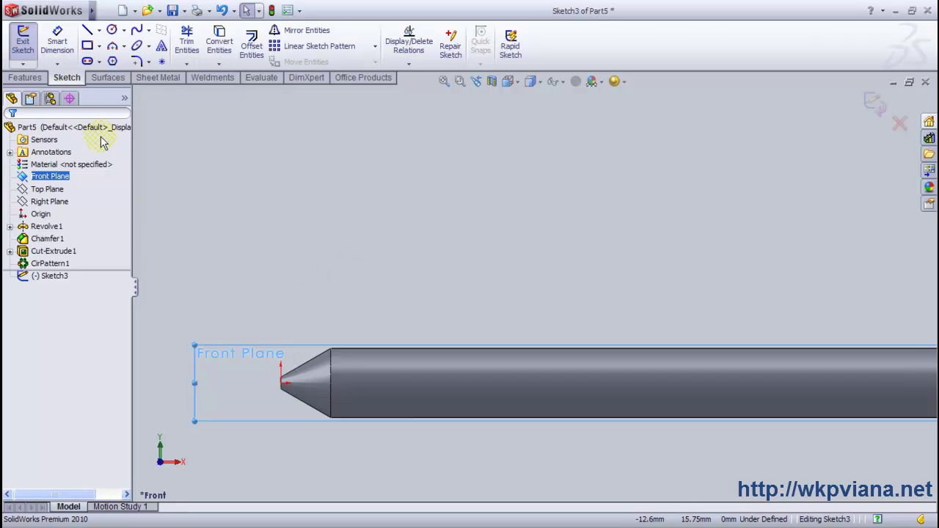
left_click(91, 30)
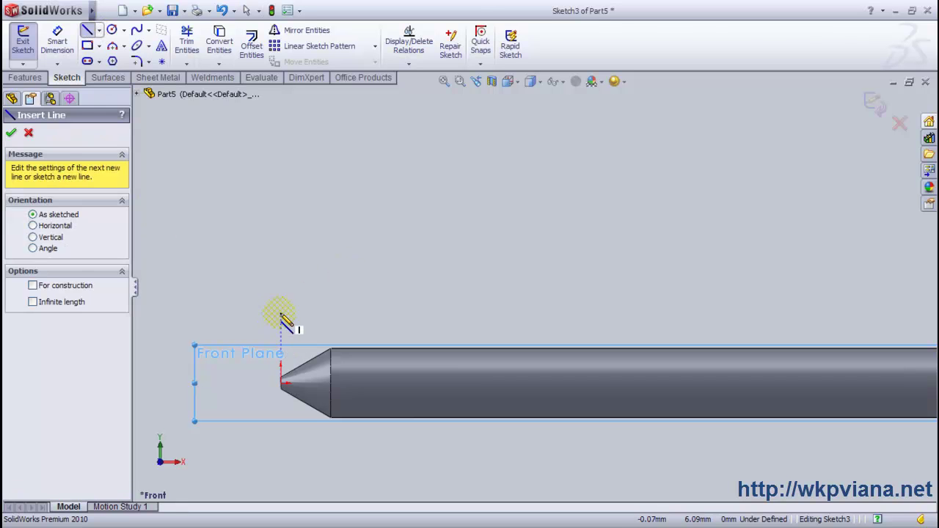
left_click(281, 314)
left_click(450, 265)
right_click(444, 209)
left_click(470, 220)
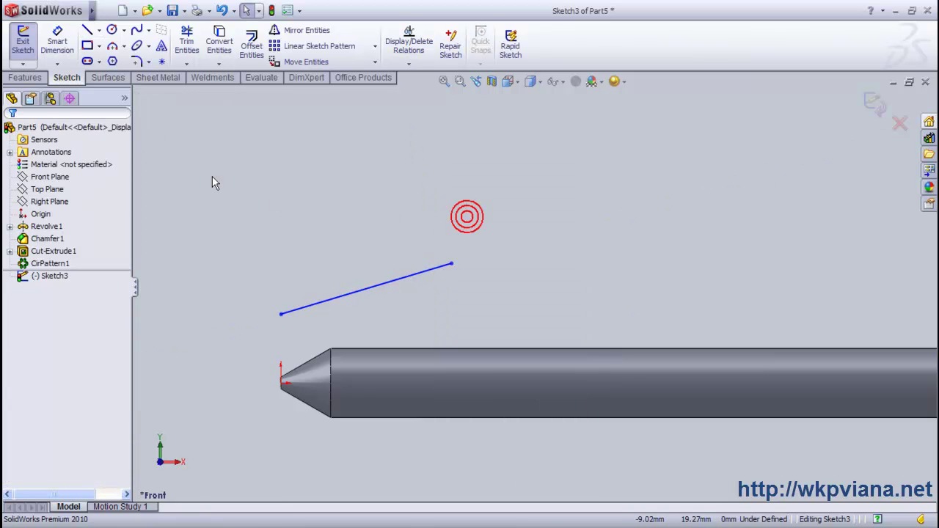
Step: Draw a horizontal centerline from the sloped line's left end
left_click(99, 30)
left_click(119, 60)
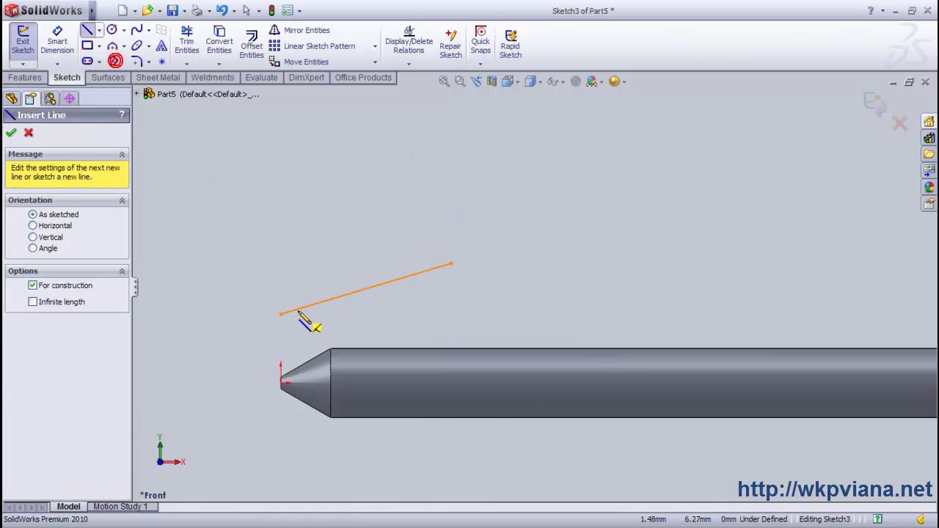
left_click(281, 314)
left_click(460, 314)
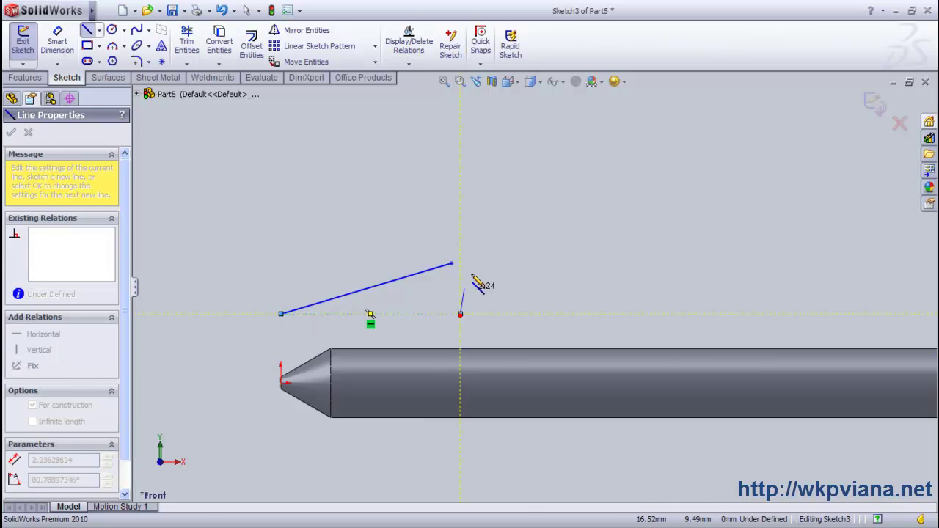
right_click(523, 231)
left_click(558, 240)
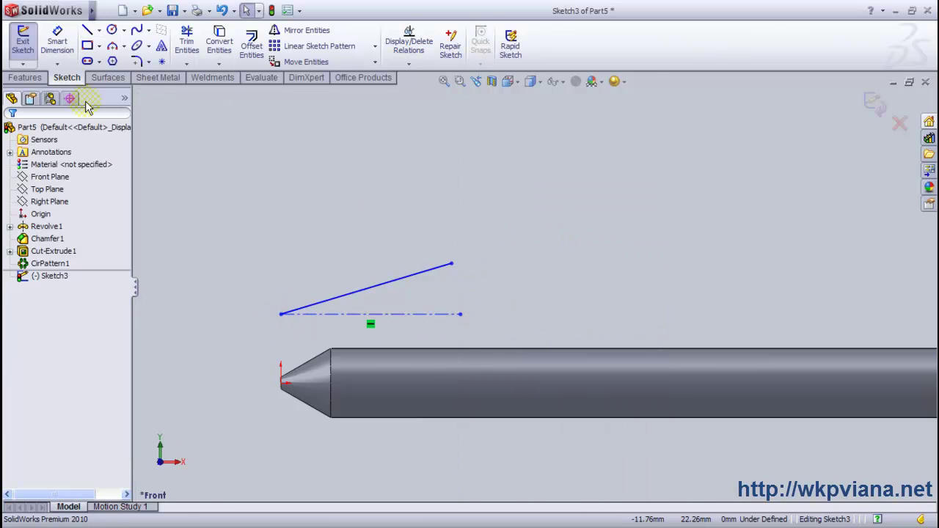
Step: Dimension the angle between the sloped line and centerline to 15°, then exit the sketch
left_click(57, 40)
left_click(334, 311)
left_click(430, 314)
left_click(547, 299)
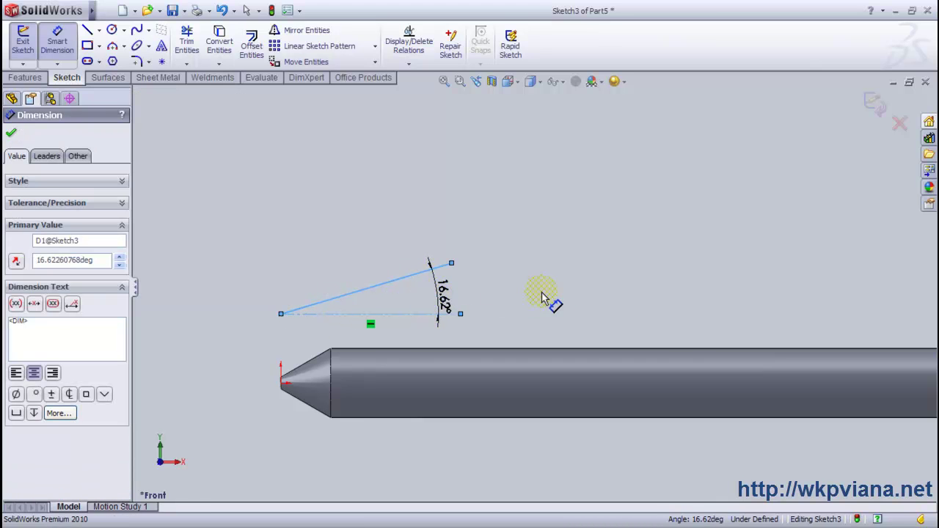
type("15")
key("Return")
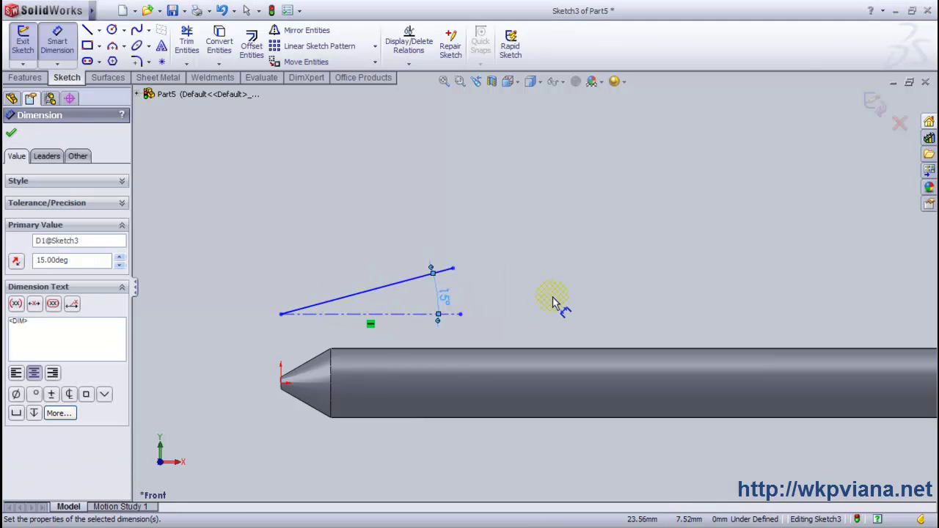
left_click(11, 133)
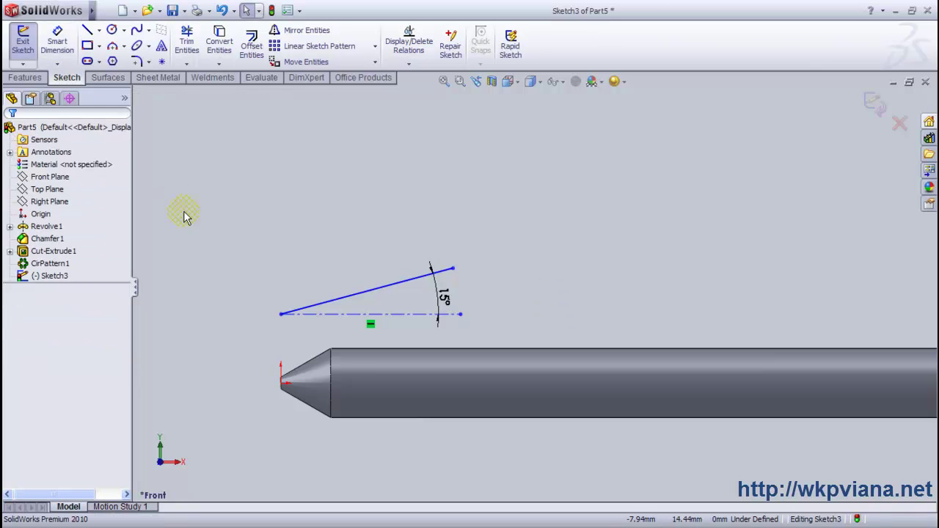
left_click(22, 40)
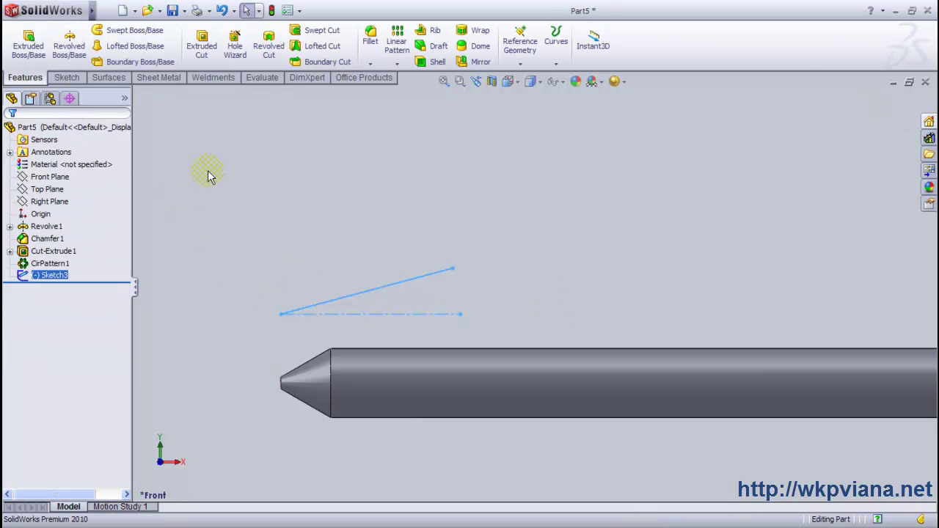
Step: Start a new sketch on the Right Plane and view the shaft tip end-on
left_click(49, 201)
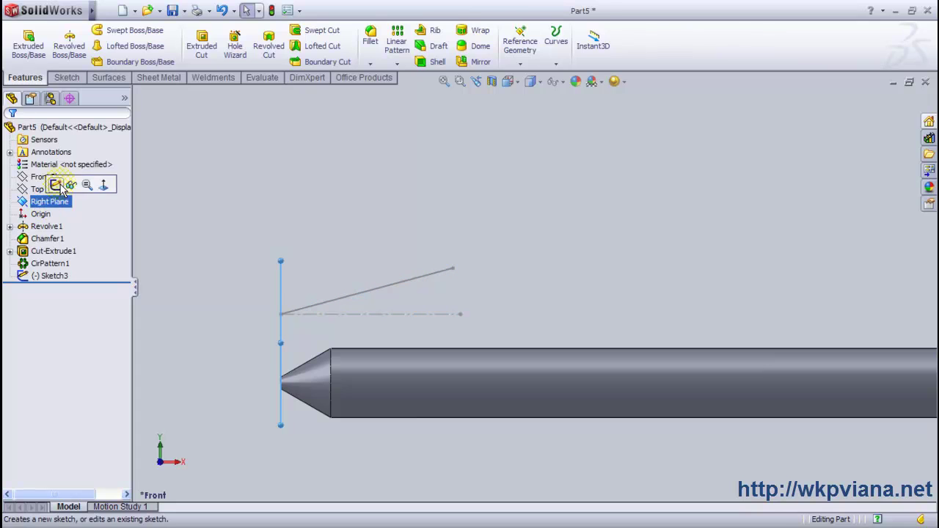
left_click(59, 184)
left_click(530, 81)
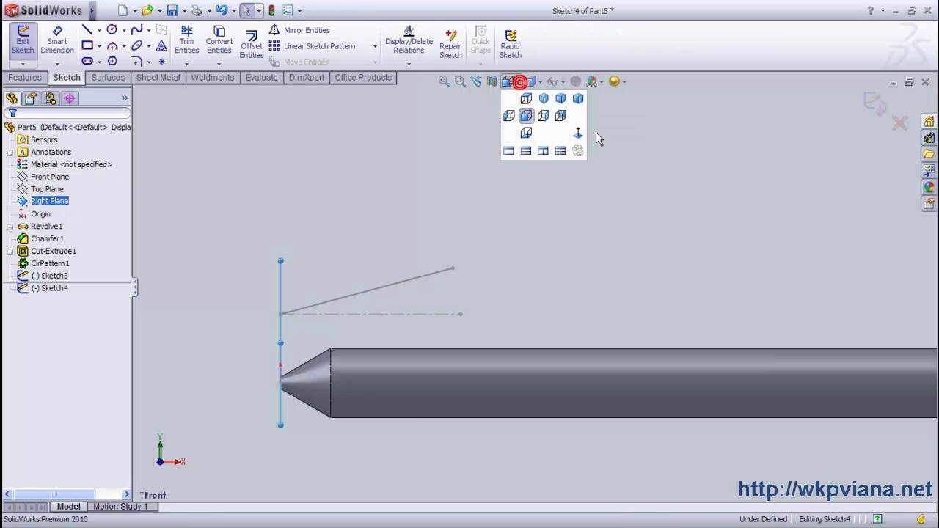
left_click(566, 143)
left_click(512, 81)
left_click(568, 144)
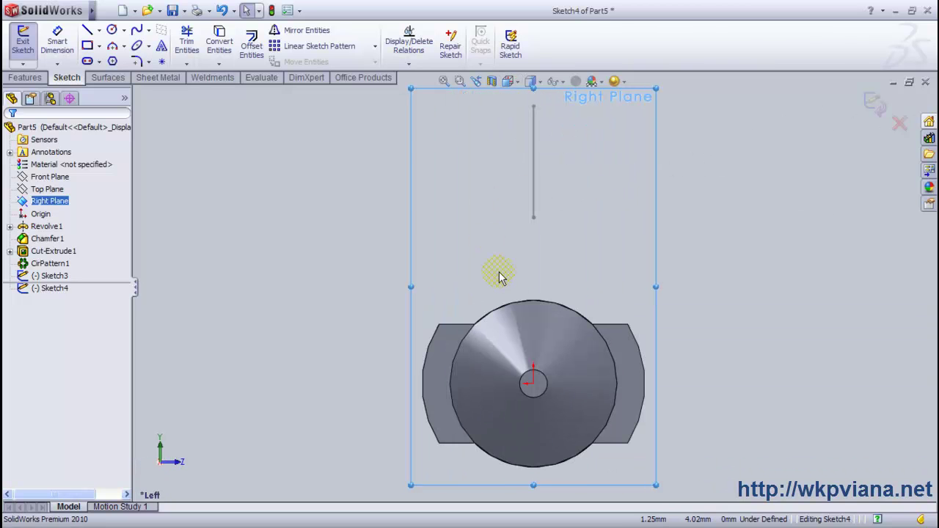
scroll(649, 370, "down", 2)
scroll(514, 370, "down", 2)
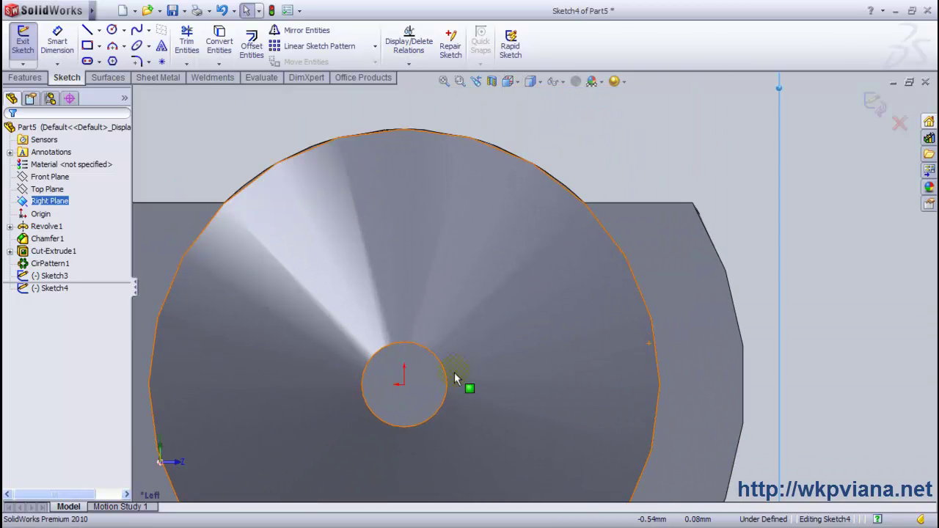
scroll(455, 381, "down", 2)
scroll(444, 418, "down", 2)
scroll(453, 402, "down", 1)
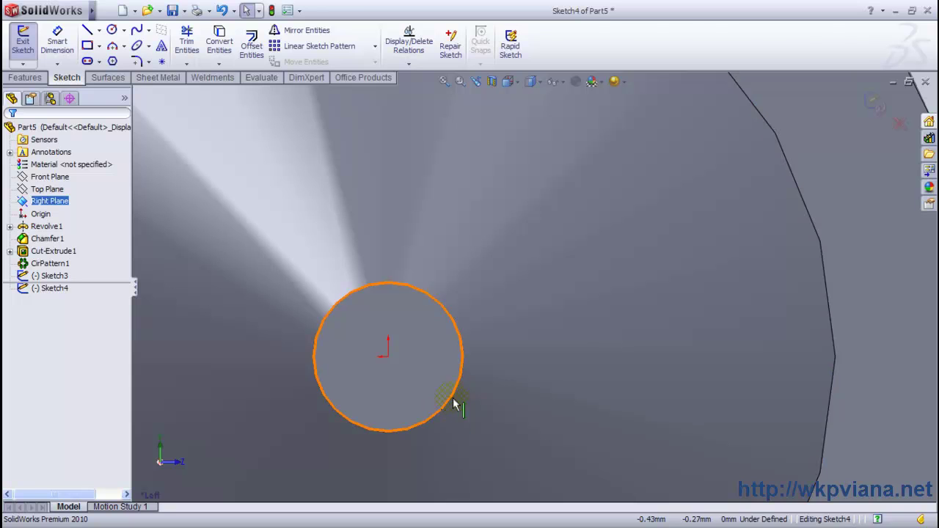
Step: Draw a center rectangle from the tip circle's centre with its corner on the small circle
left_click(99, 46)
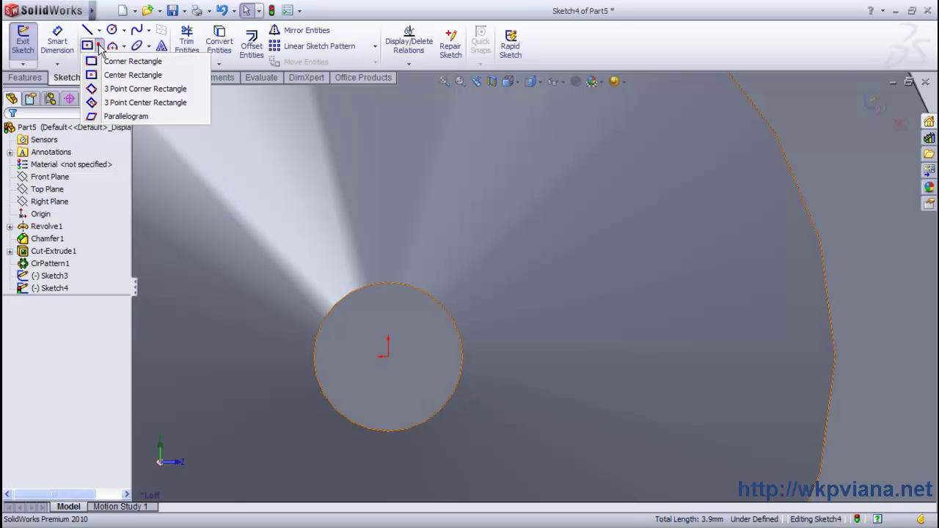
left_click(119, 77)
left_click(387, 356)
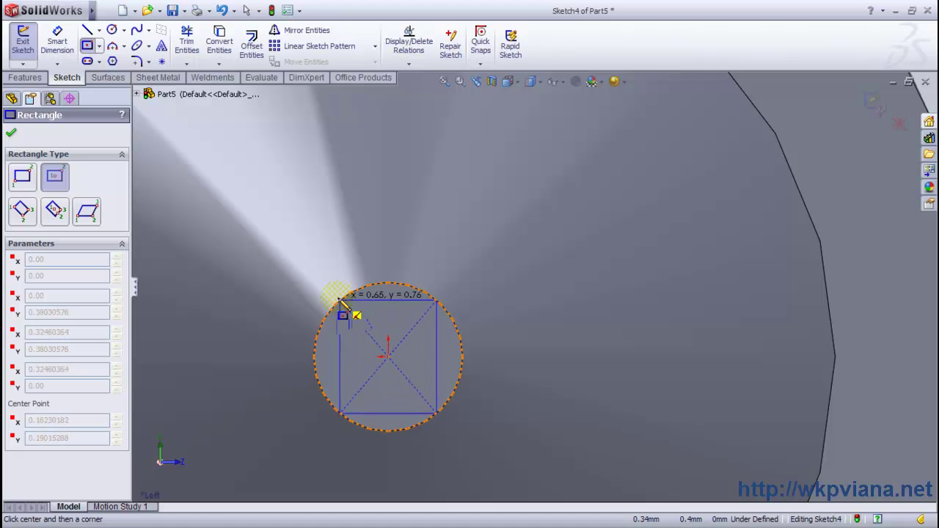
left_click(340, 300)
right_click(362, 228)
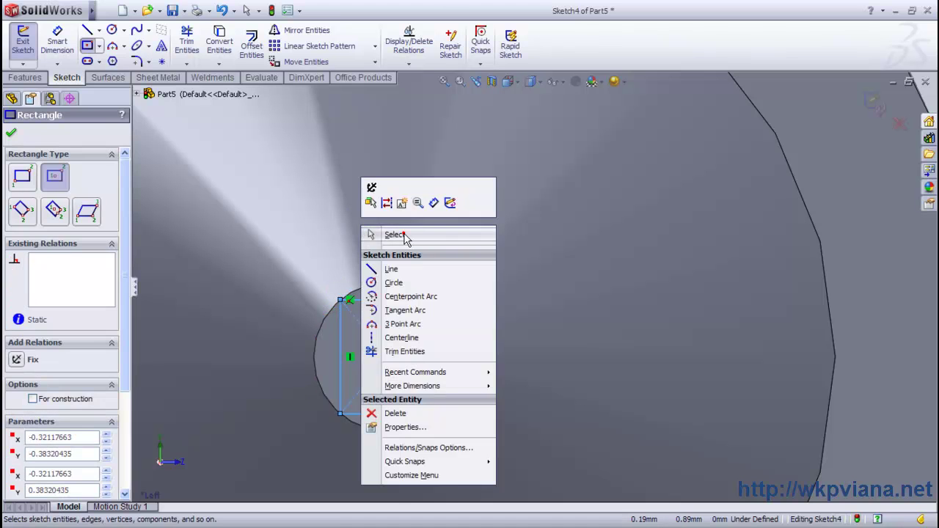
left_click(402, 236)
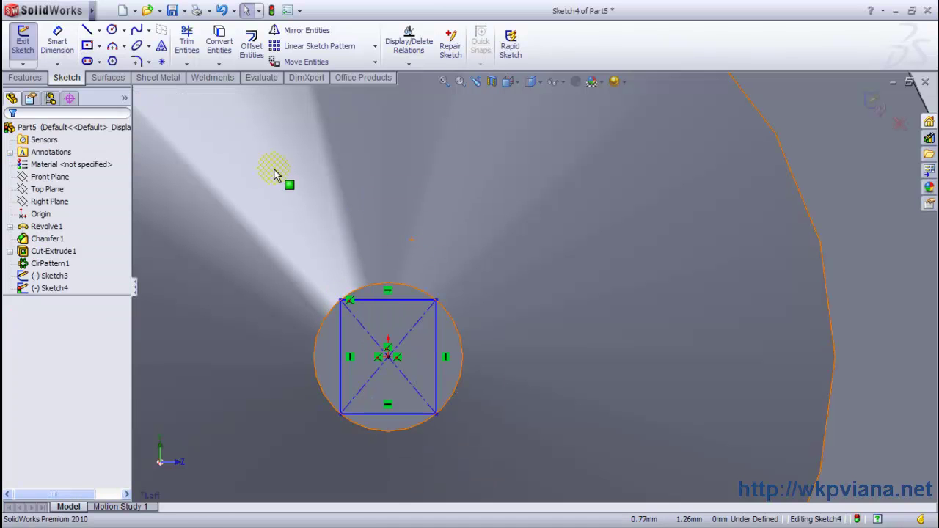
Step: Make the rectangle's top and left edges equal, turning it into a fully defined square
left_click(64, 44)
left_click(393, 308)
left_click(340, 336, "shift")
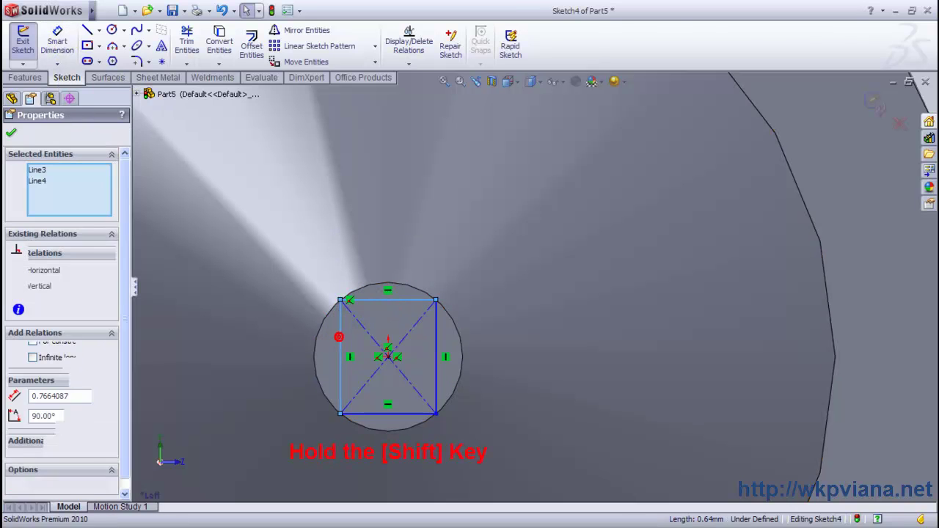
left_click(455, 283)
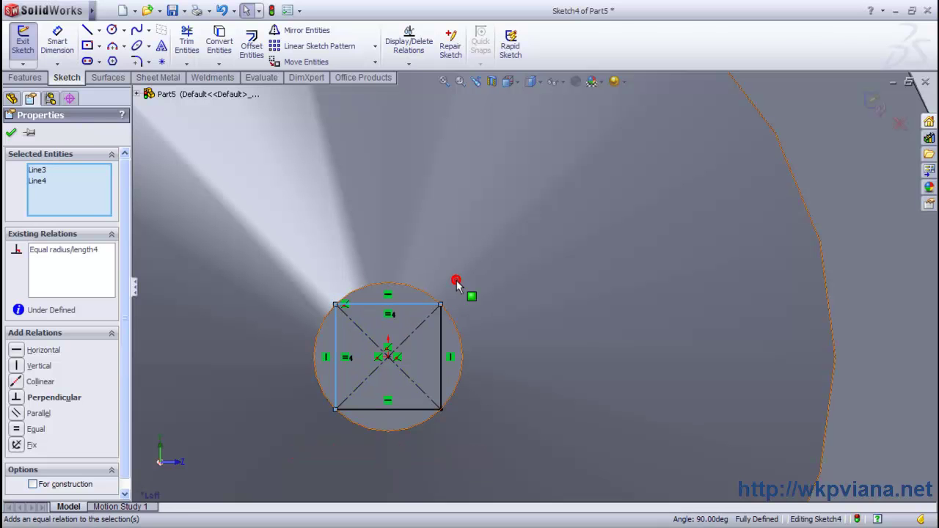
left_click(11, 133)
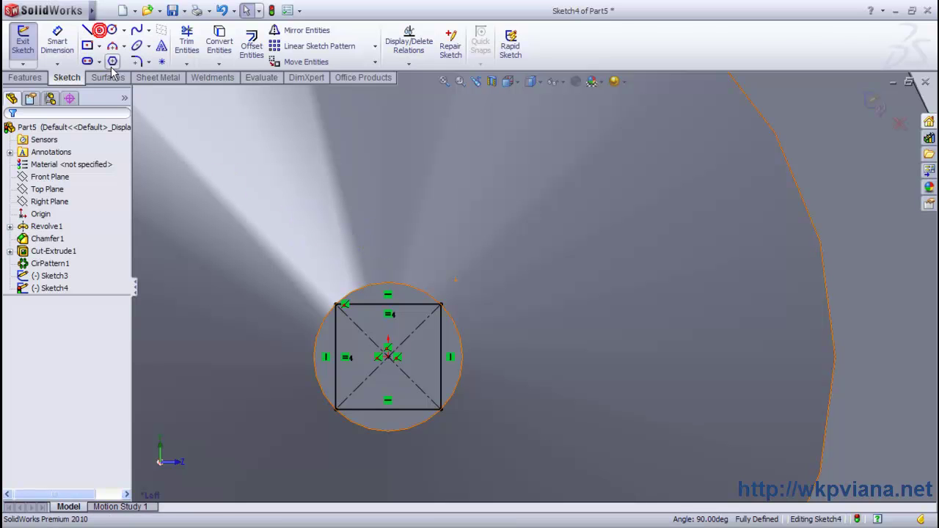
left_click(99, 30)
Step: Draw a vertical construction centerline straight up from the small circle's centre
left_click(120, 59)
key("f")
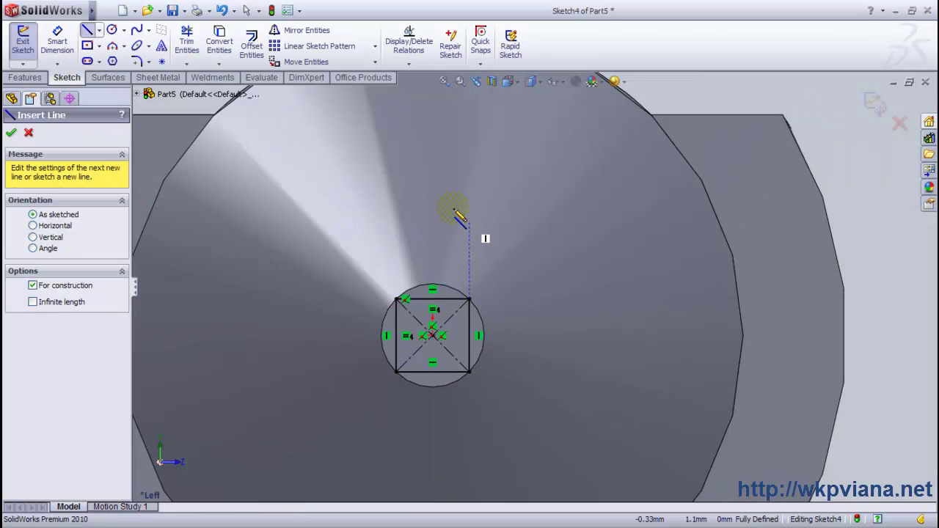
key("z")
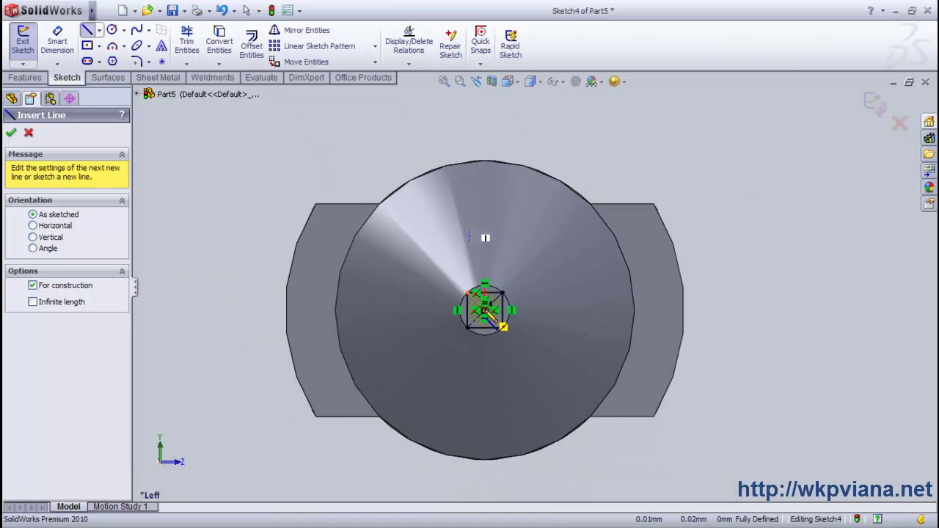
left_click(484, 311)
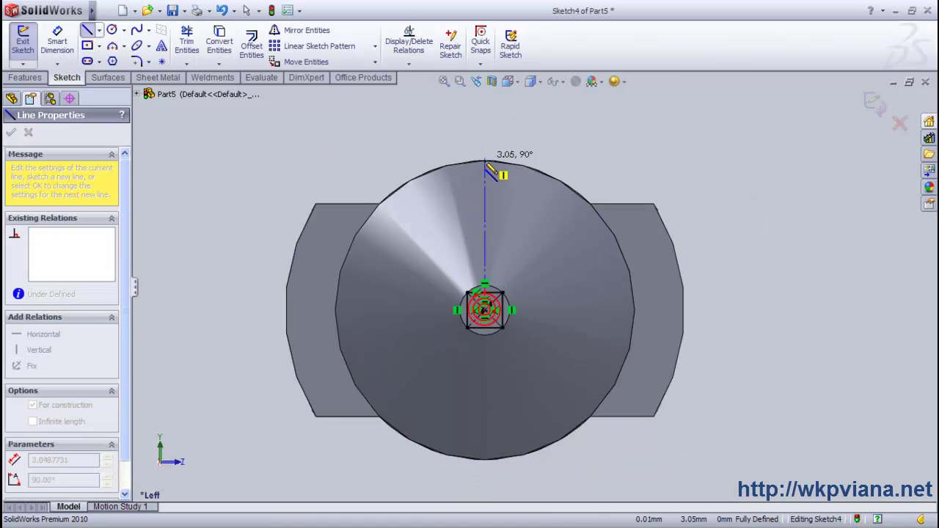
left_click(484, 118)
right_click(525, 85)
left_click(547, 138)
scroll(550, 228, "down", 2)
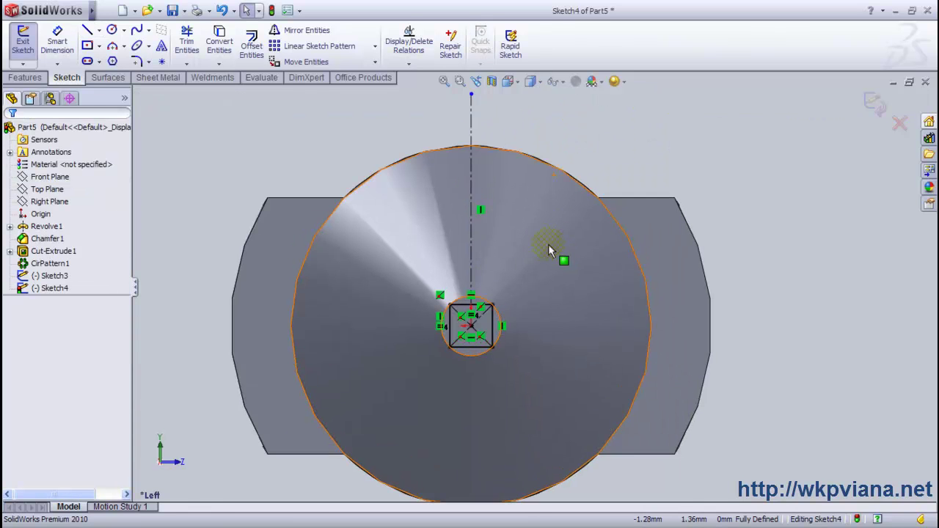
scroll(534, 265, "down", 1)
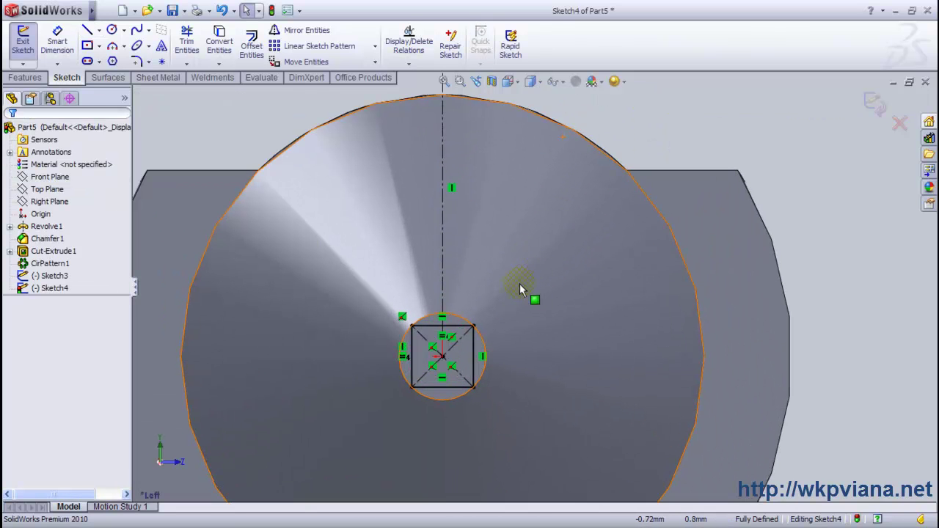
Step: Join the square's two top corners with a 3-point arc
left_click(112, 45)
left_click(473, 326)
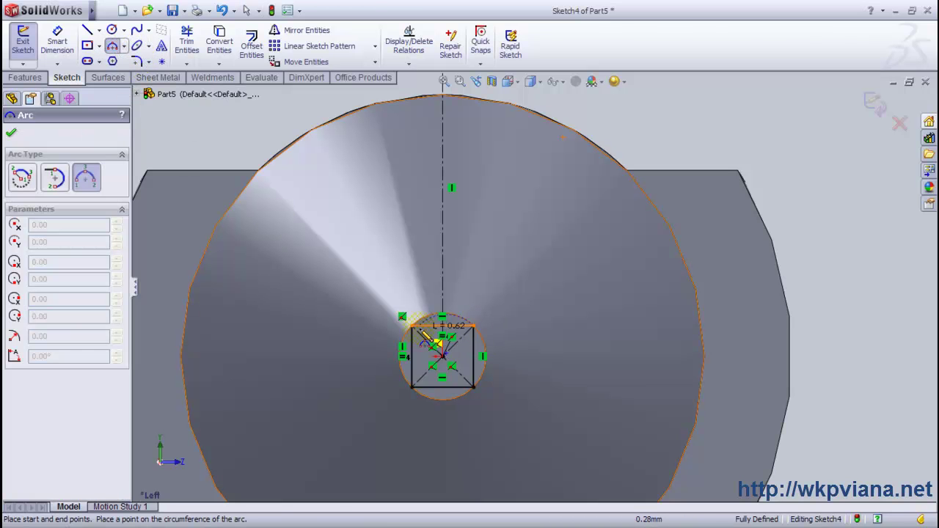
left_click(412, 325)
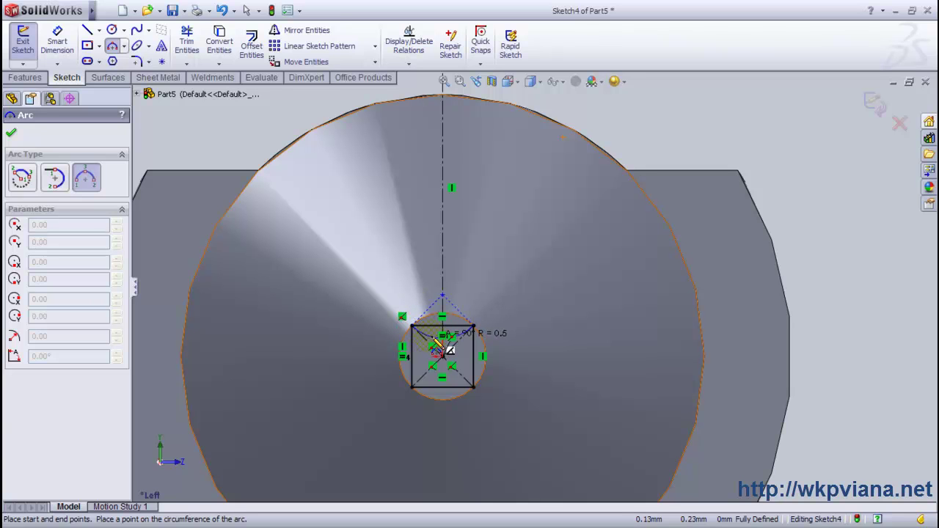
left_click(438, 346)
right_click(529, 241)
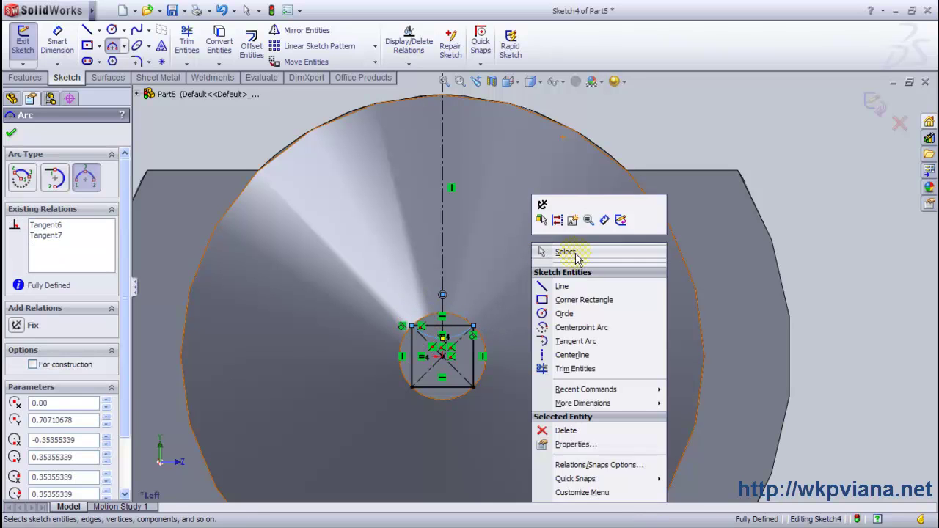
left_click(575, 253)
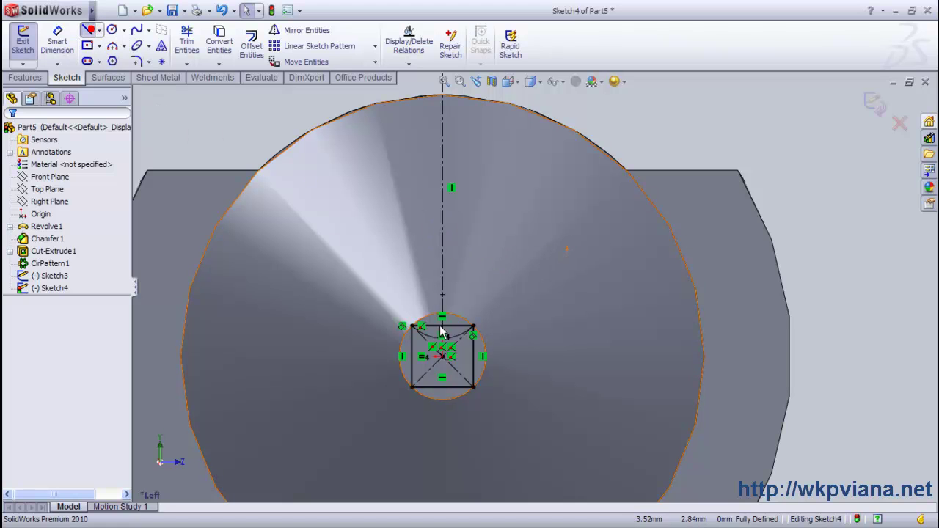
Step: Draw a slanted line up, a horizontal top line, and a line back down to the square's other top corner
left_click(412, 325)
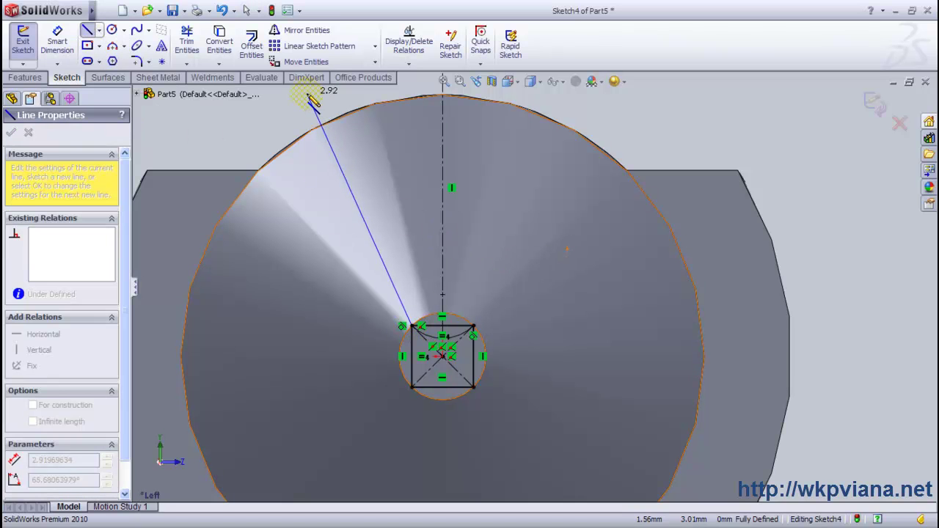
scroll(332, 118, "up", 1)
left_click(323, 97)
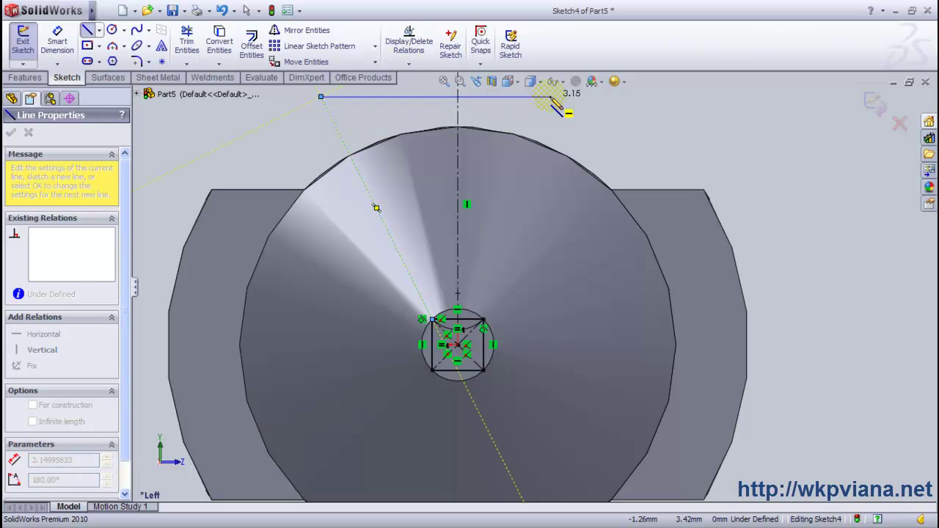
left_click(574, 97)
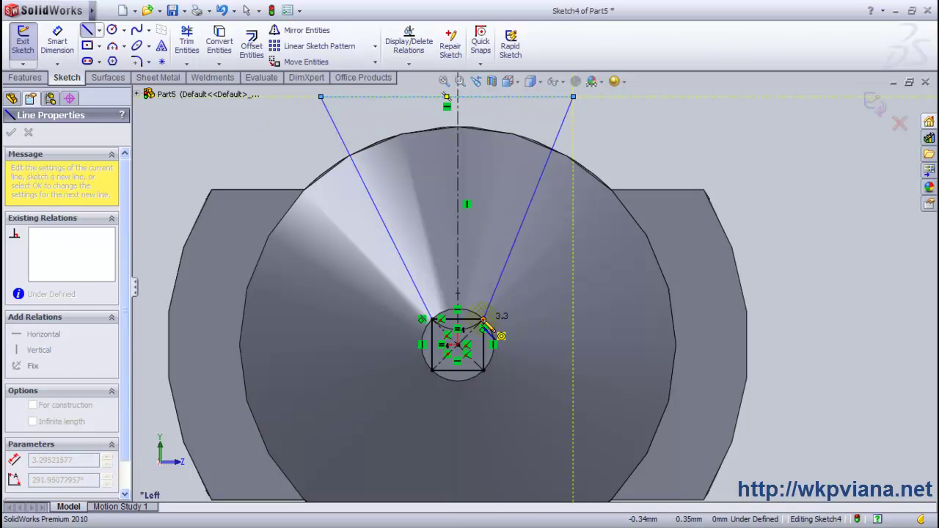
left_click(484, 321)
right_click(663, 124)
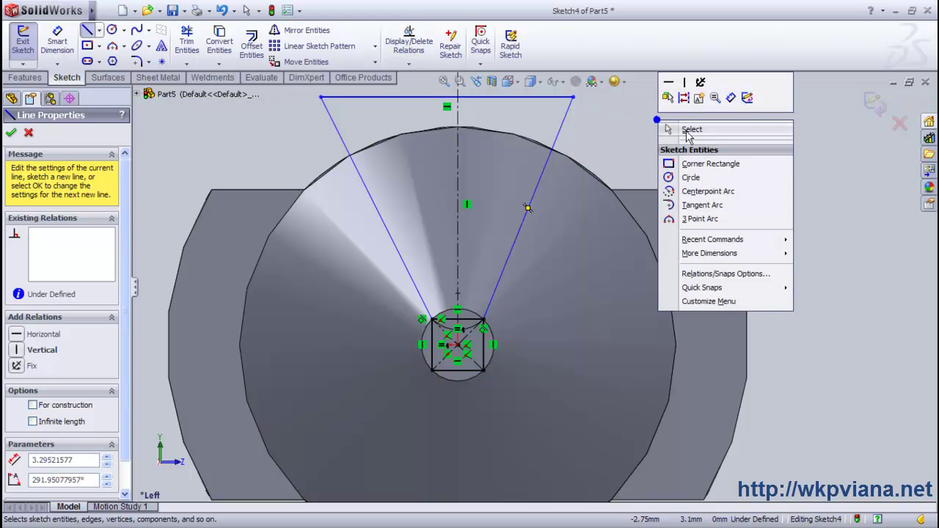
left_click(693, 137)
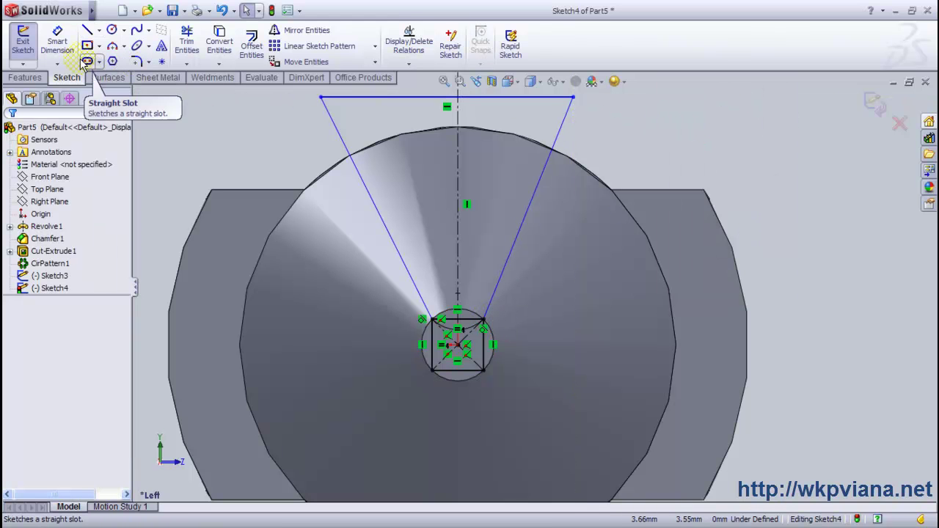
Step: Dimension the left slanted line at 40° from the vertical centerline
left_click(58, 40)
left_click(395, 243)
left_click(457, 229)
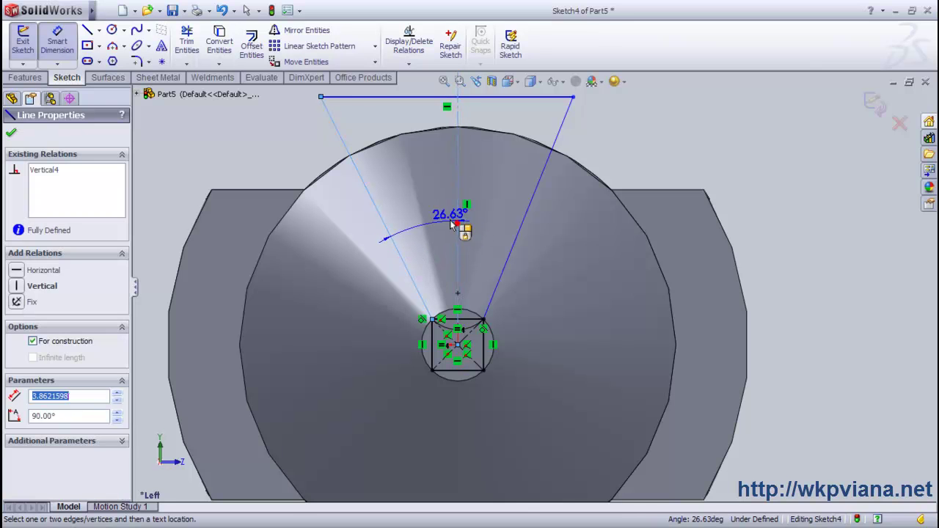
left_click(431, 200)
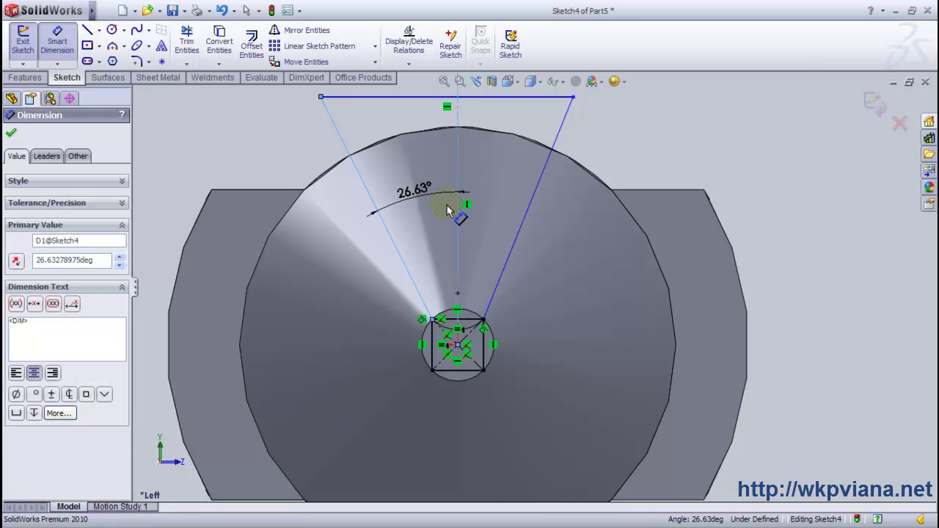
type("40")
key("Return")
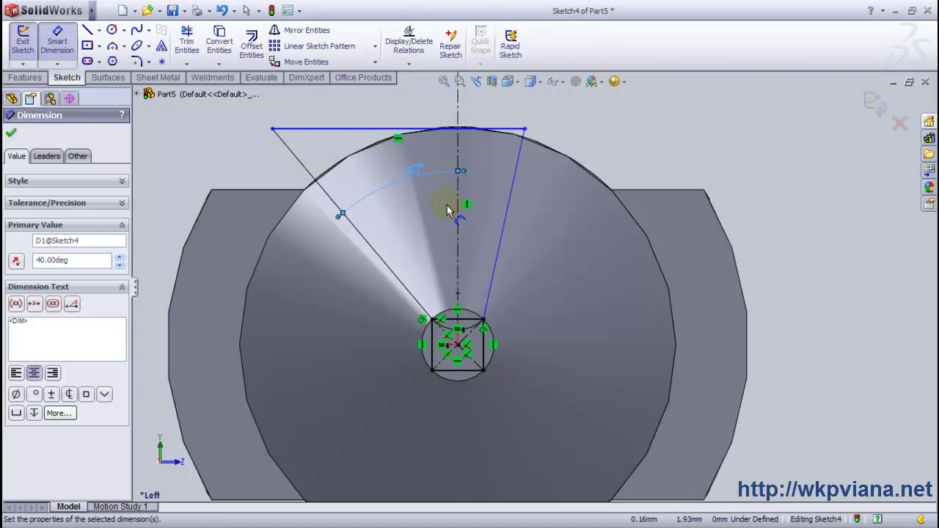
left_click(12, 135)
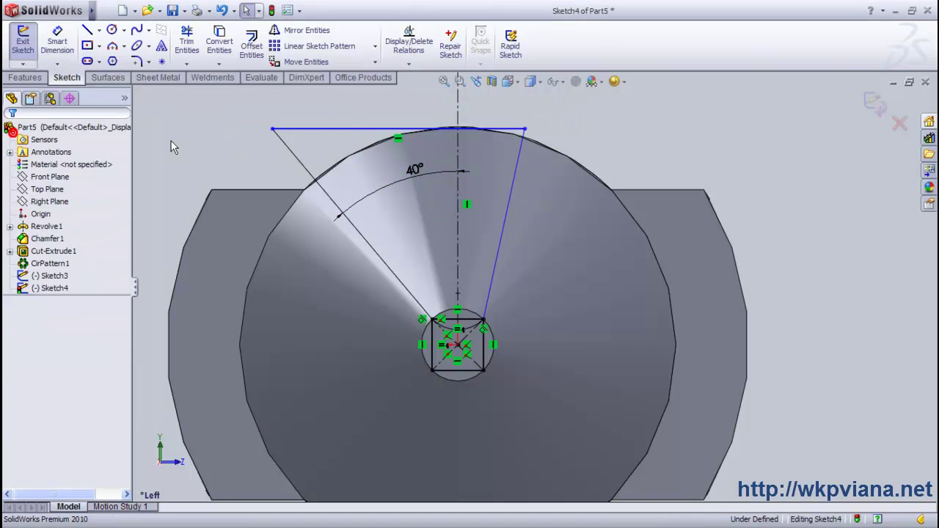
left_click(326, 107)
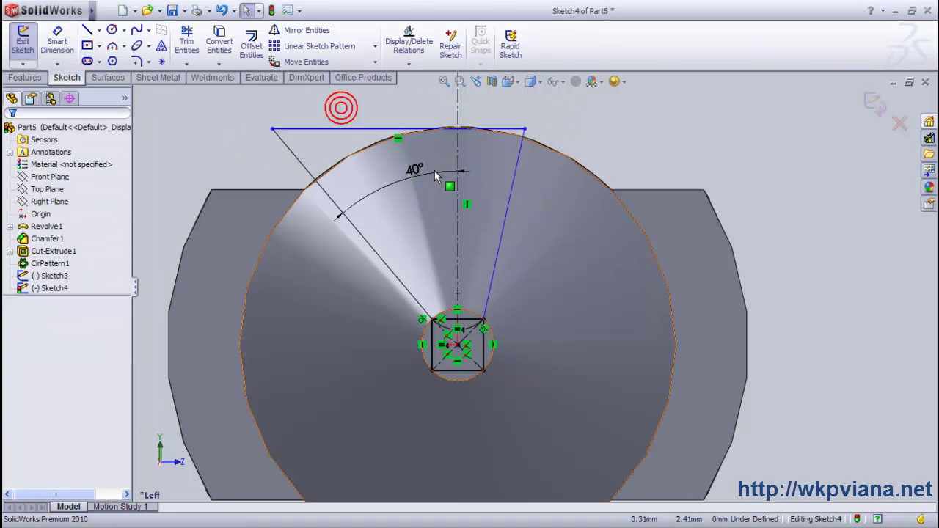
Step: Make the left and right slanted lines symmetric about the vertical centerline
left_click(380, 260)
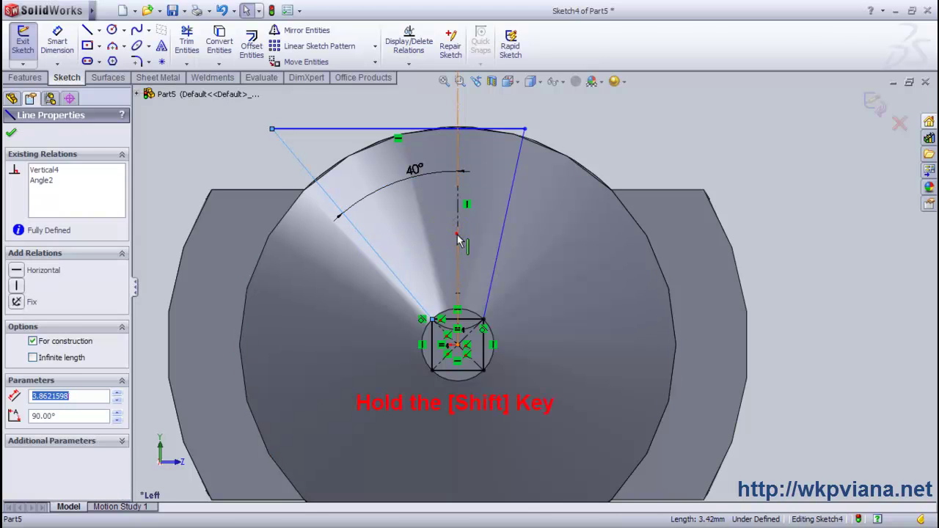
left_click(493, 241, "shift")
left_click(458, 235, "shift")
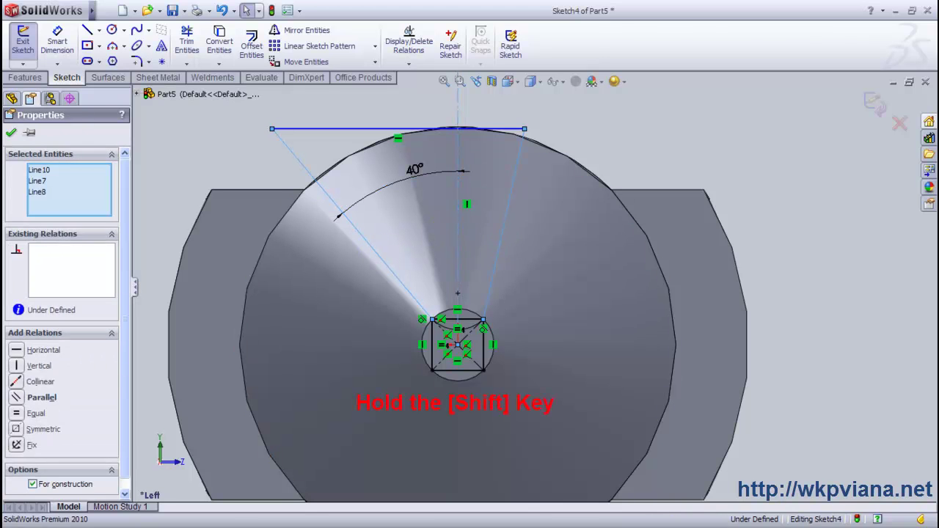
left_click(610, 188, "shift")
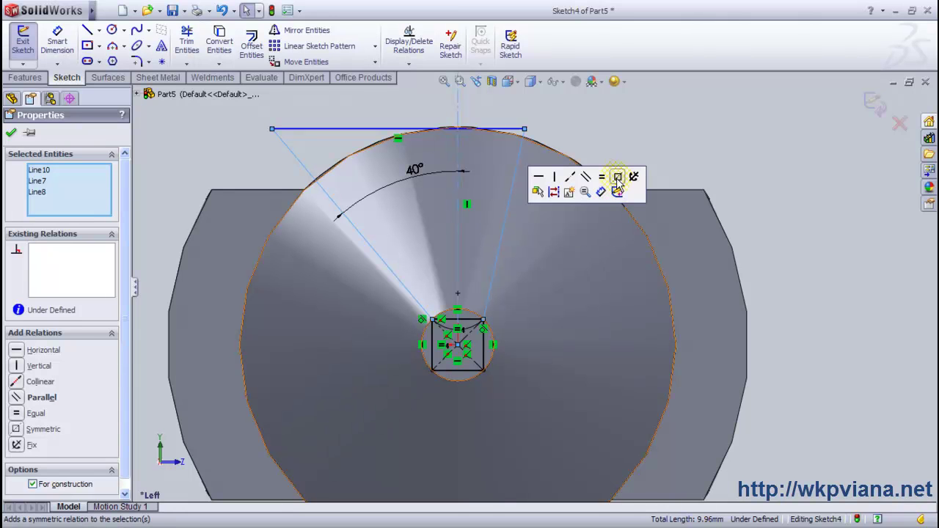
left_click(618, 179)
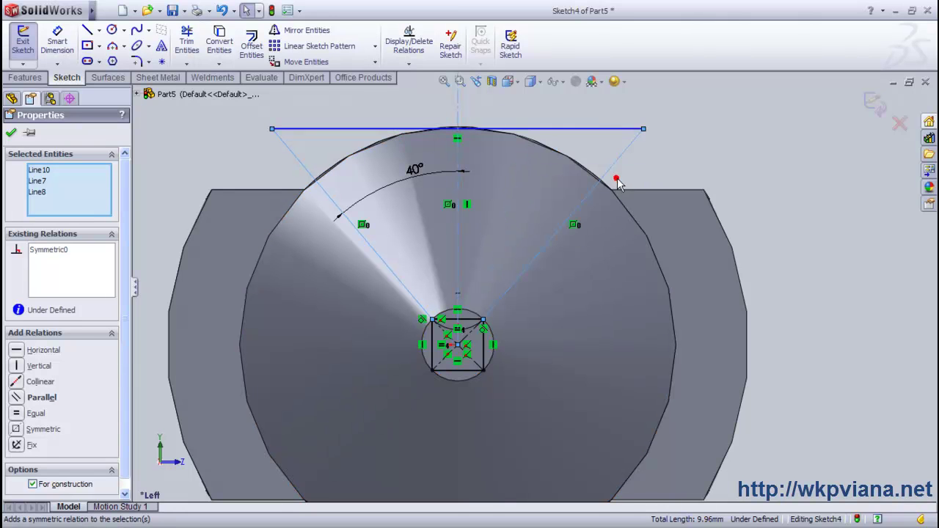
left_click(709, 140)
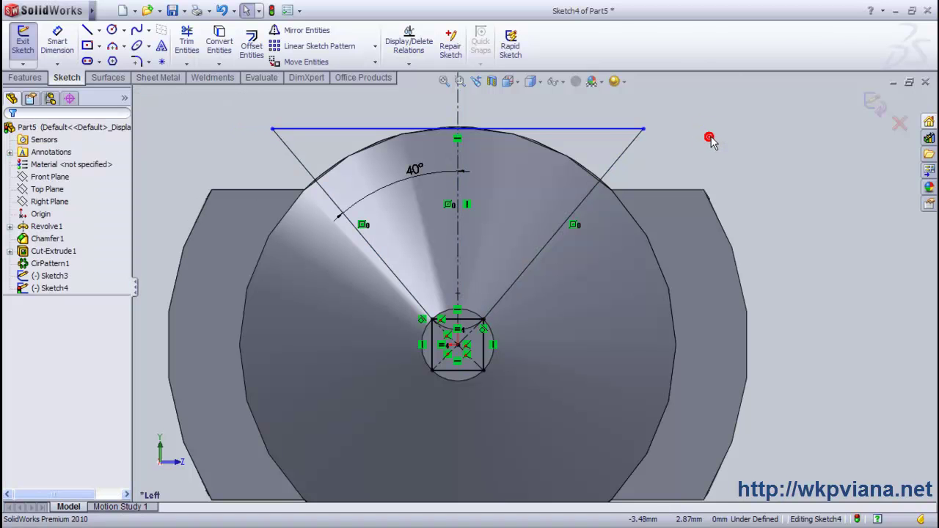
left_click(23, 40)
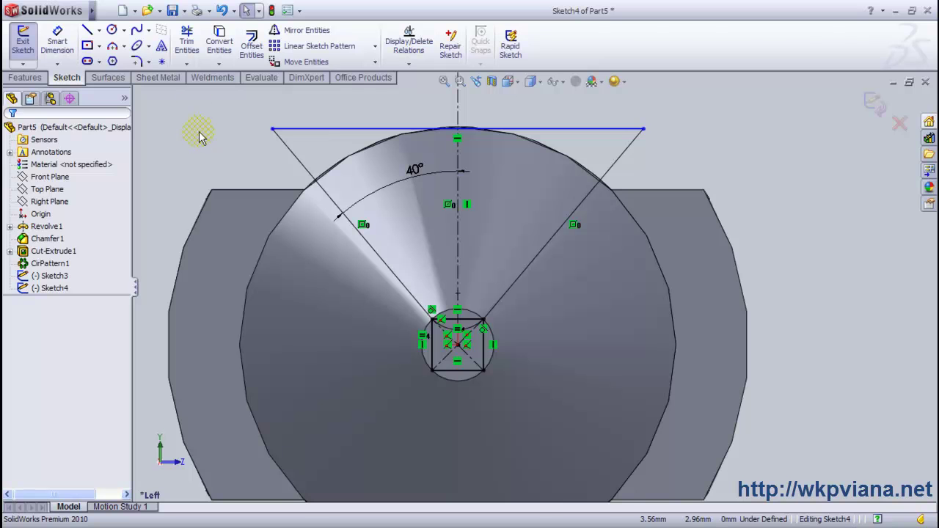
Step: Trim away the square's top, left, bottom and right edges inside the circle
left_click(186, 40)
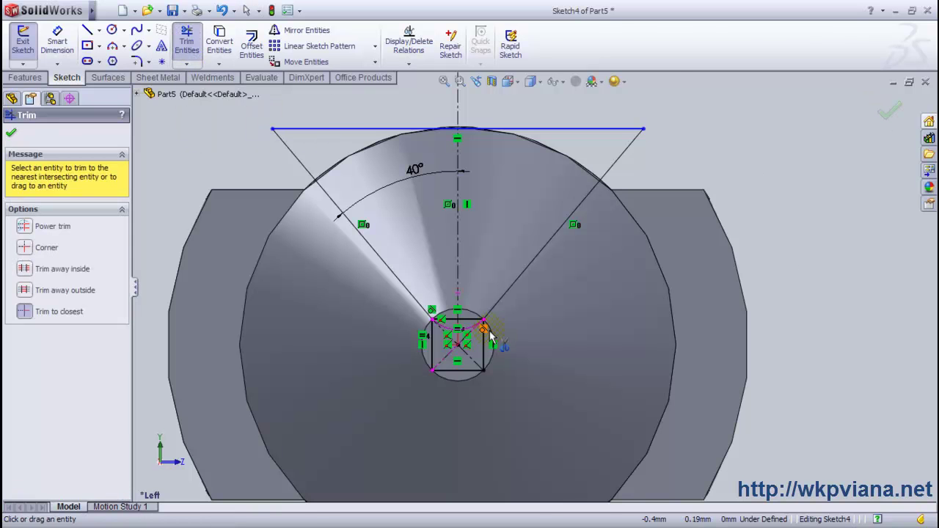
scroll(490, 336, "down", 3)
left_click(469, 295)
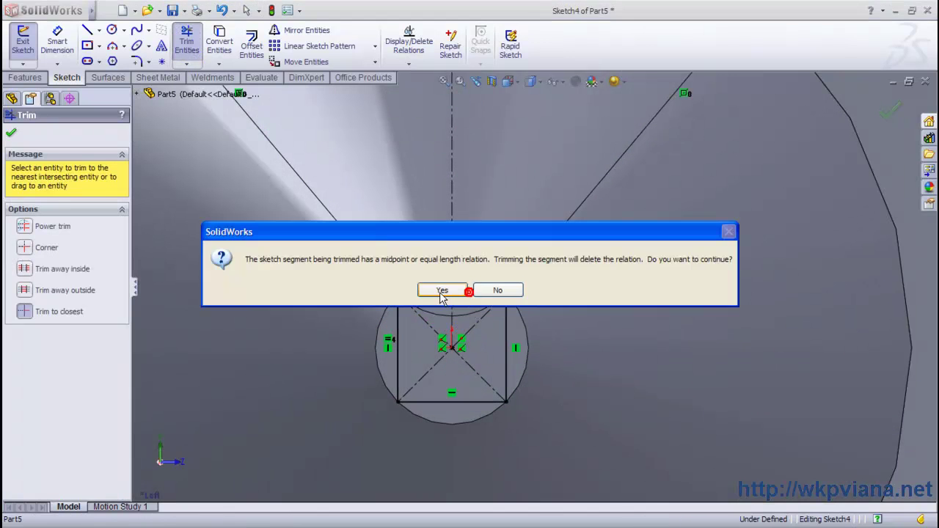
left_click(442, 291)
left_click(429, 298)
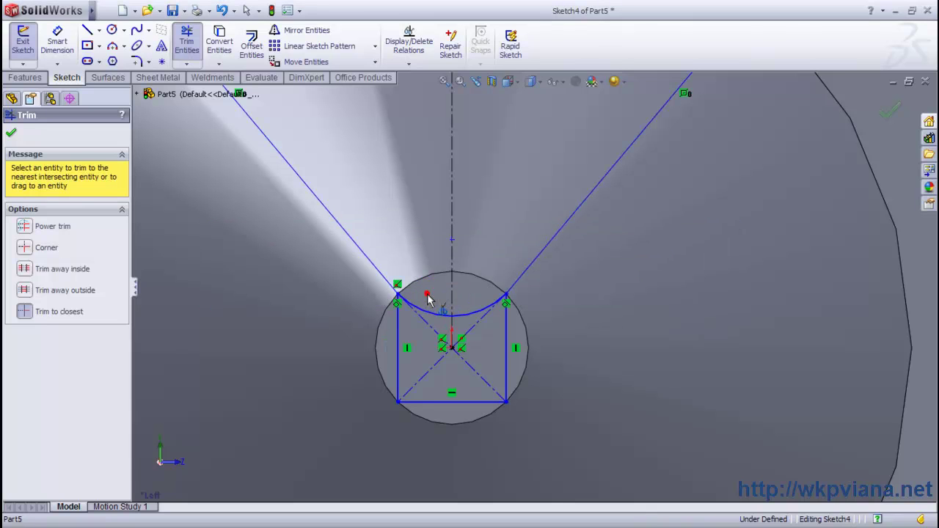
left_click(398, 347)
left_click(439, 402)
left_click(505, 374)
left_click(11, 135)
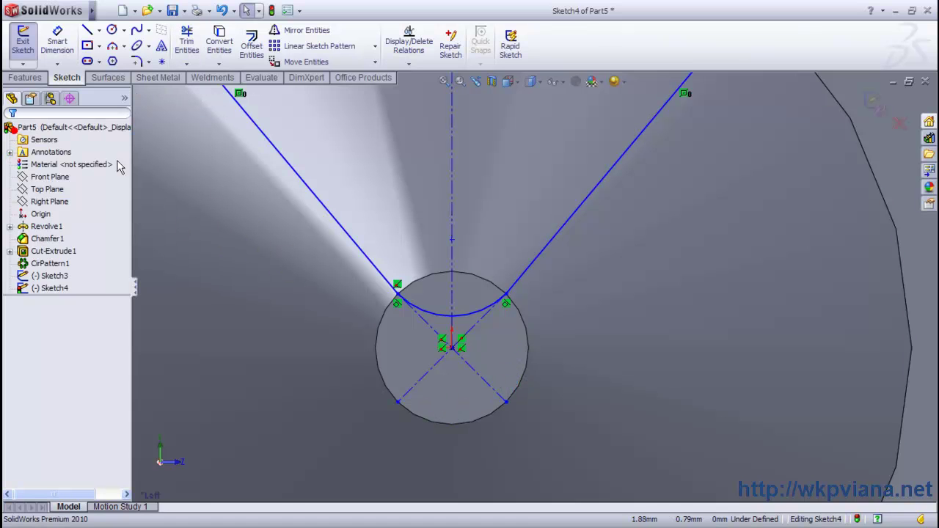
Step: Fit the shaft in the window and orbit to an angled view of the tip
left_click(443, 81)
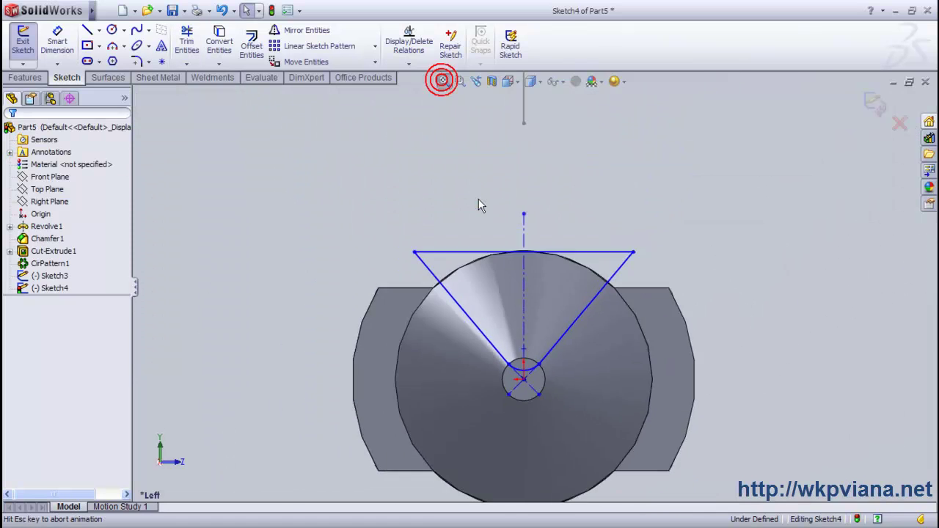
scroll(660, 268, "down", 10)
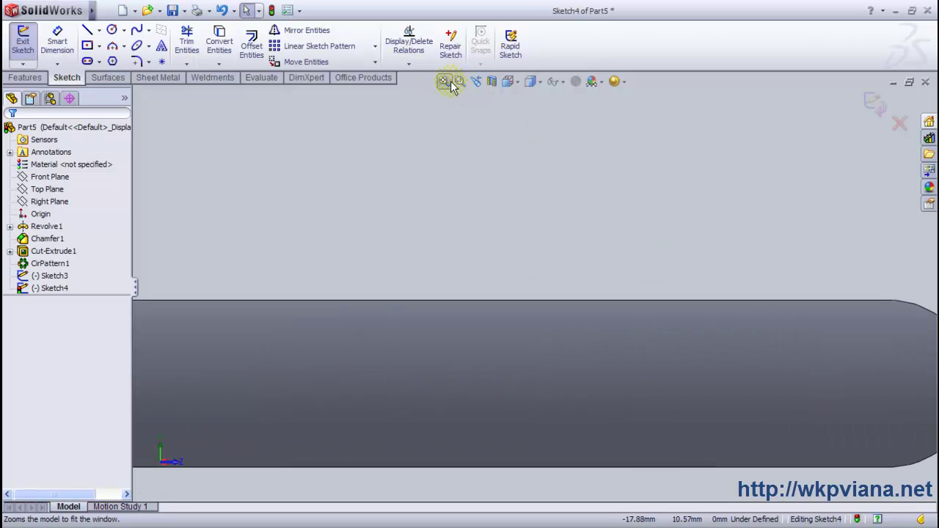
left_click(445, 81)
mouse_move(448, 193)
middle_mouse_down()
mouse_move(457, 245)
mouse_move(444, 247)
middle_mouse_up()
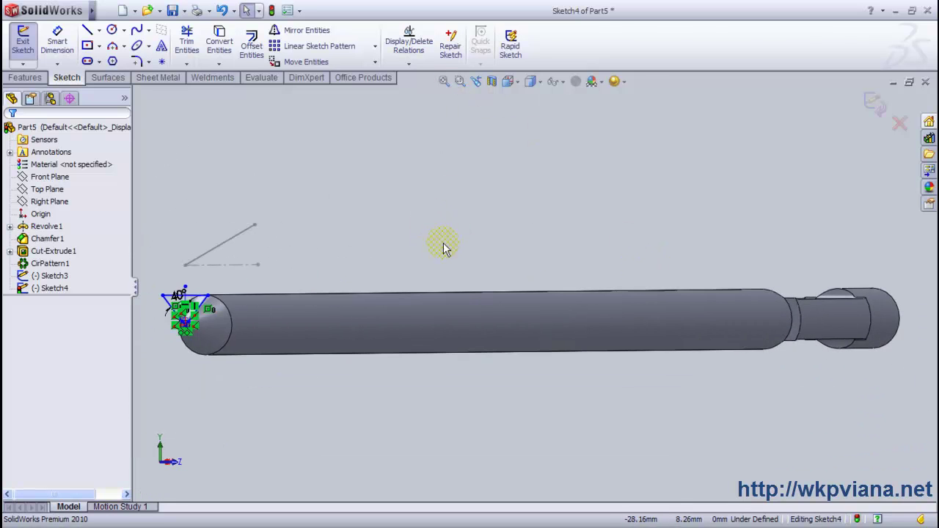
left_click(444, 82)
middle_click_drag(389, 239, 384, 235)
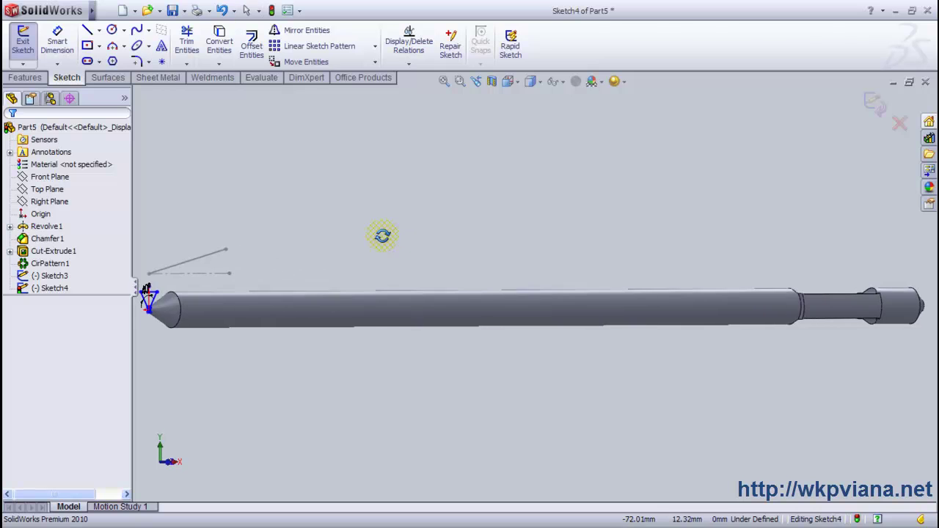
left_click(444, 81)
mouse_move(391, 286)
middle_mouse_down()
mouse_move(402, 250)
mouse_move(516, 321)
mouse_move(457, 314)
middle_mouse_up()
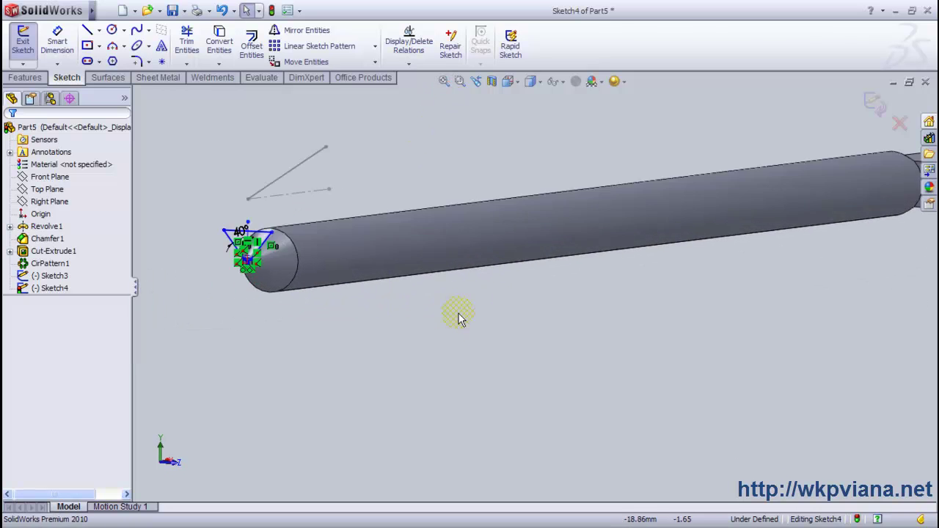
middle_click_drag(195, 171, 213, 176)
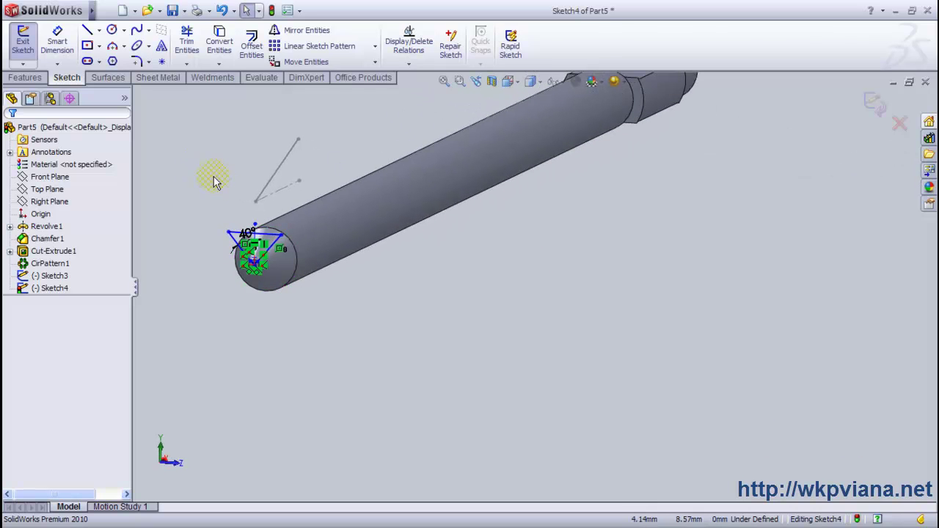
Step: Sweep-cut the Sketch4 V profile along the Sketch3 path to create Cut-Sweep1
left_click(24, 42)
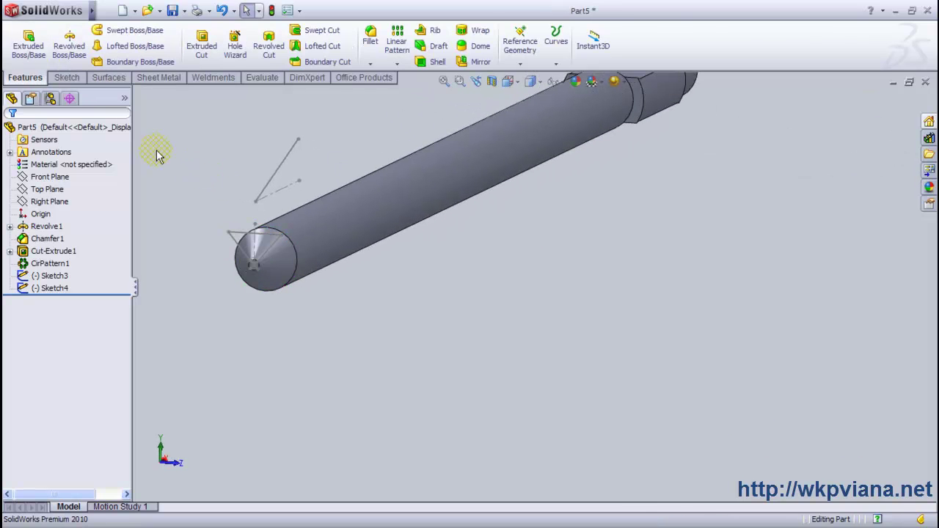
left_click(320, 32)
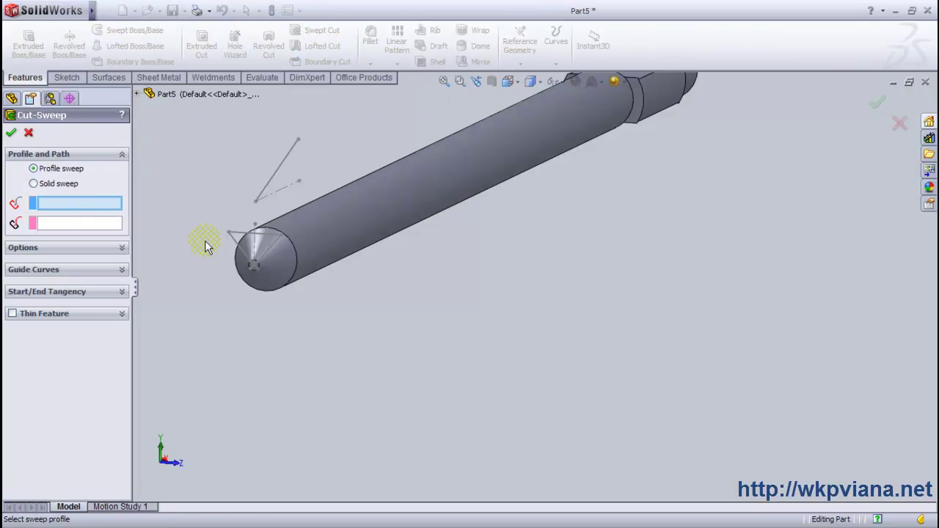
left_click(242, 244)
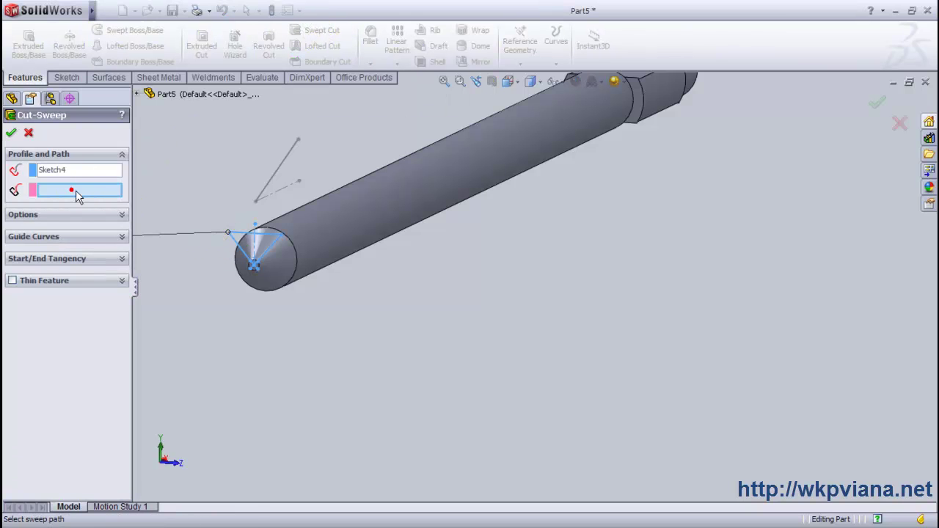
left_click(268, 182)
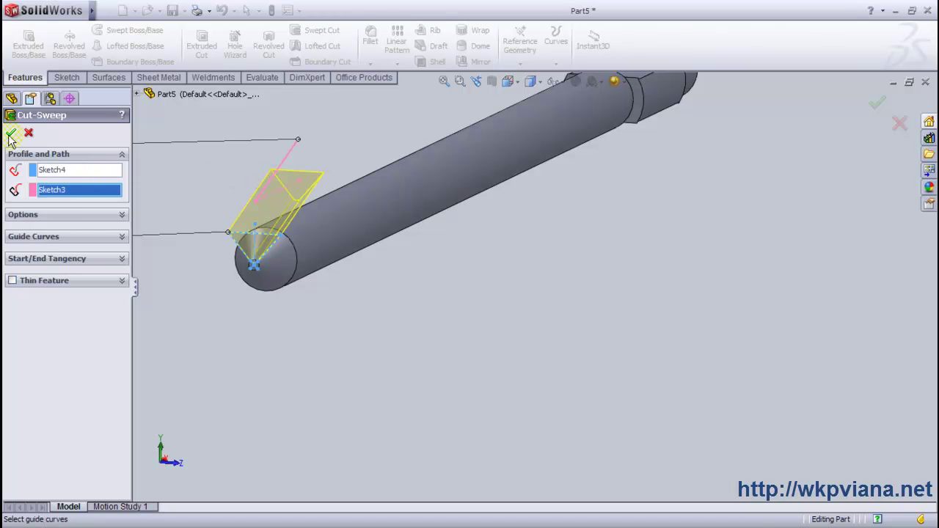
mouse_move(176, 220)
middle_mouse_down()
mouse_move(184, 213)
mouse_move(172, 215)
middle_mouse_up()
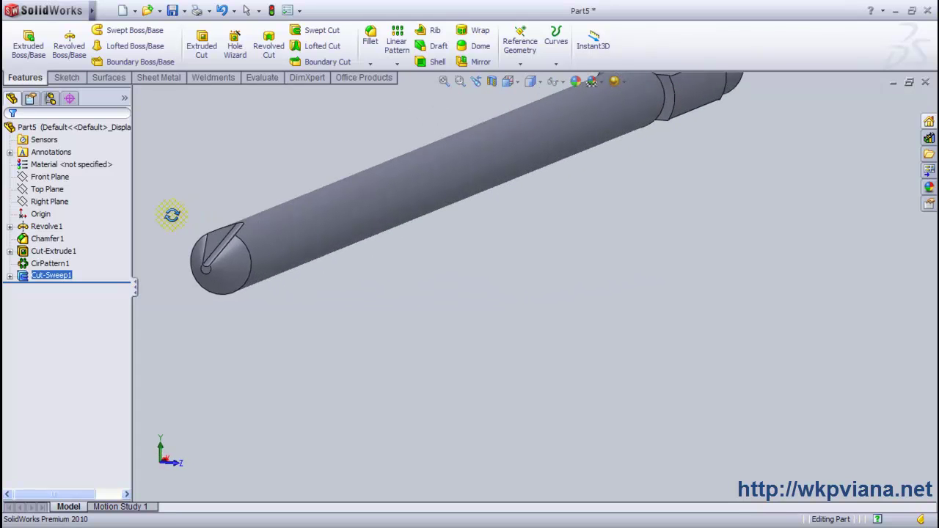
middle_click_drag(171, 215, 189, 221)
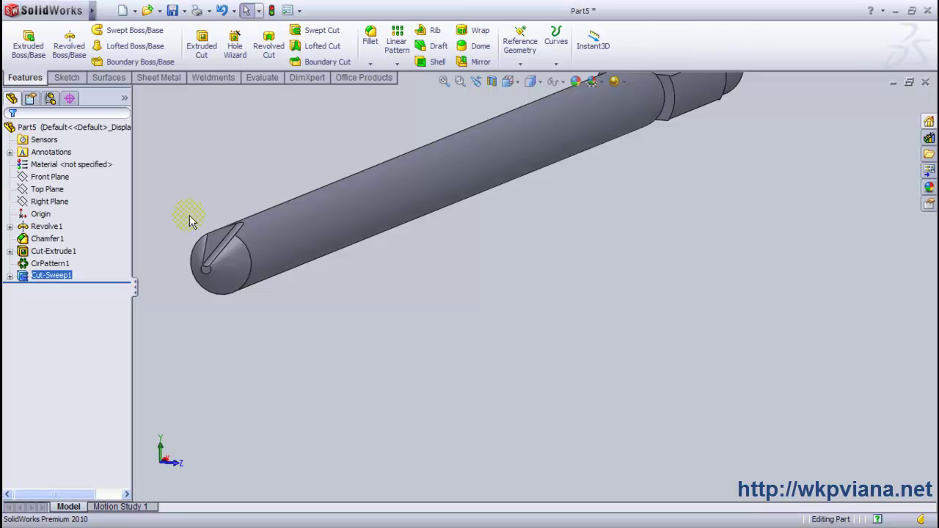
Step: Circular-pattern the tip groove 4 times around the shaft's cylindrical face as CirPattern2
left_click(397, 64)
left_click(425, 89)
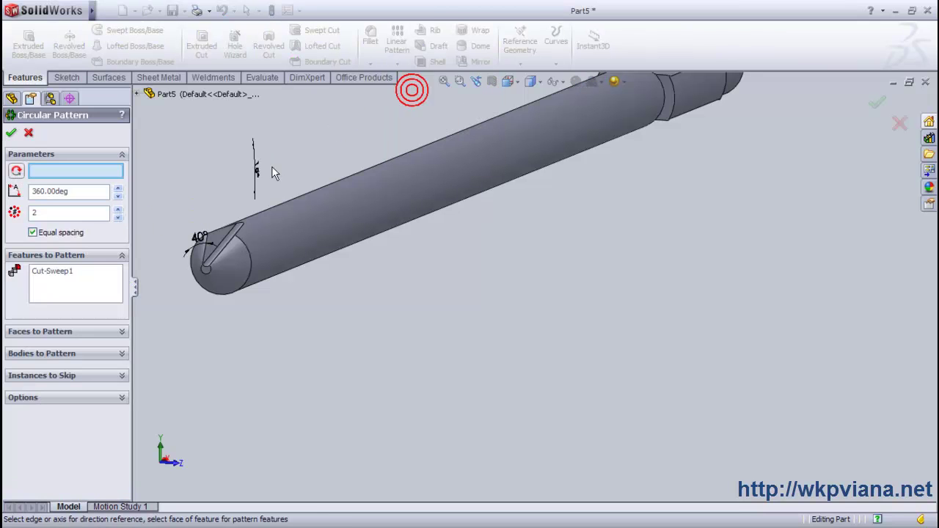
left_click(299, 214)
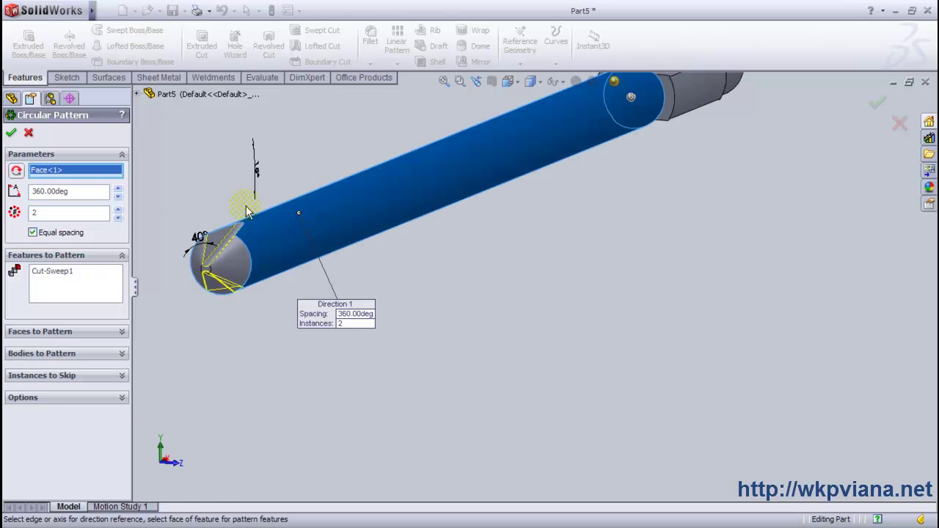
left_click_drag(74, 213, 33, 213)
left_click(11, 133)
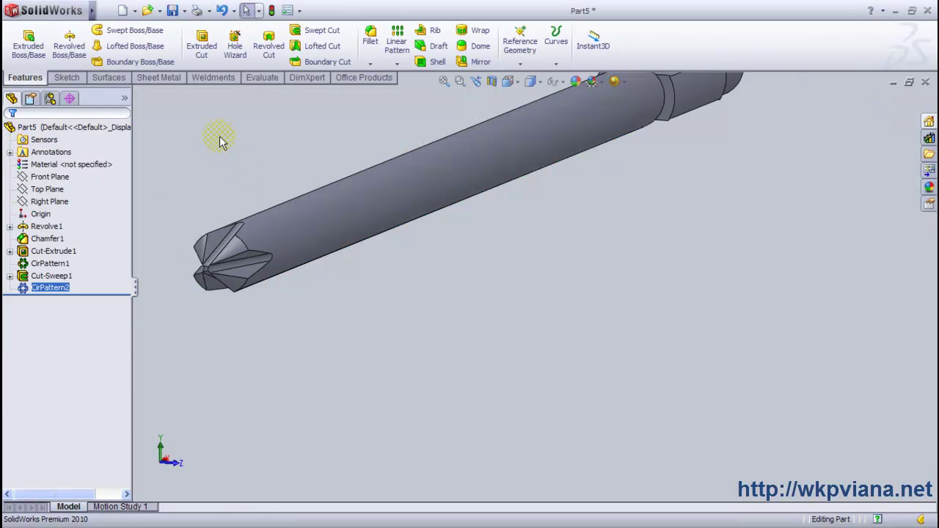
mouse_move(447, 105)
middle_mouse_down()
mouse_move(551, 393)
mouse_move(511, 374)
middle_mouse_up()
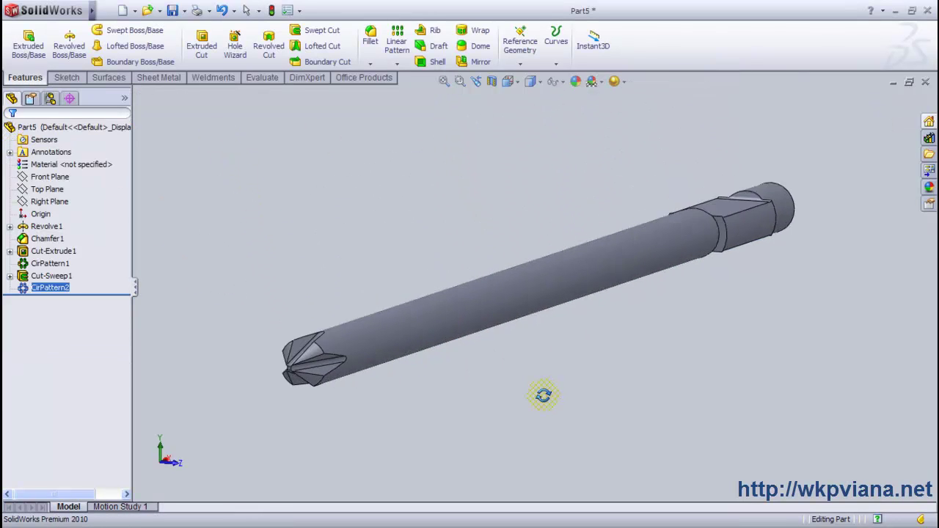
left_click(444, 81)
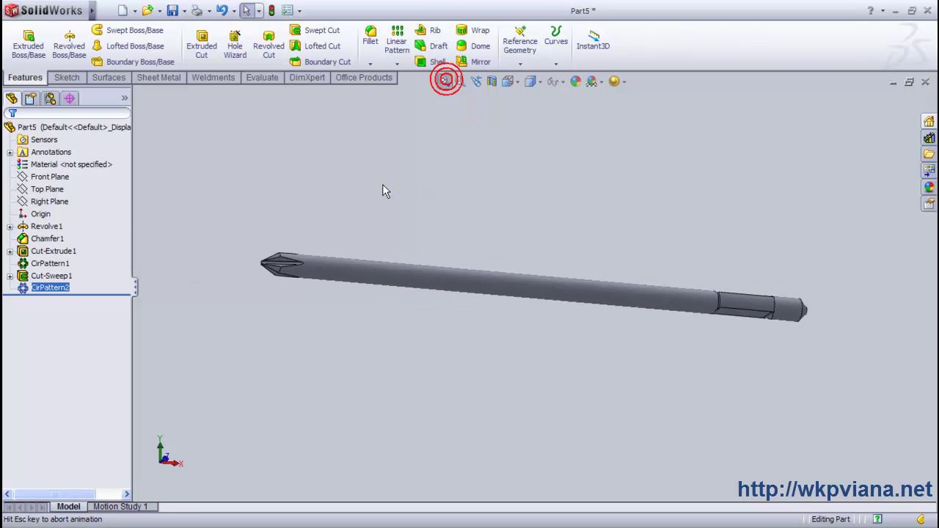
mouse_move(428, 224)
middle_mouse_down()
mouse_move(398, 222)
mouse_move(450, 350)
mouse_move(443, 374)
mouse_move(432, 373)
mouse_move(403, 242)
middle_mouse_up()
left_click(481, 222)
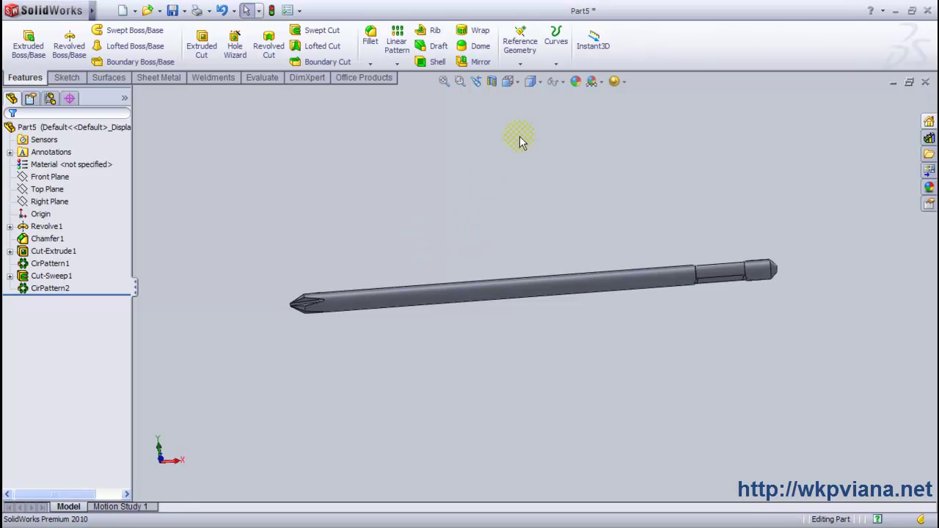
Step: Apply a white appearance to the whole part
left_click(576, 82)
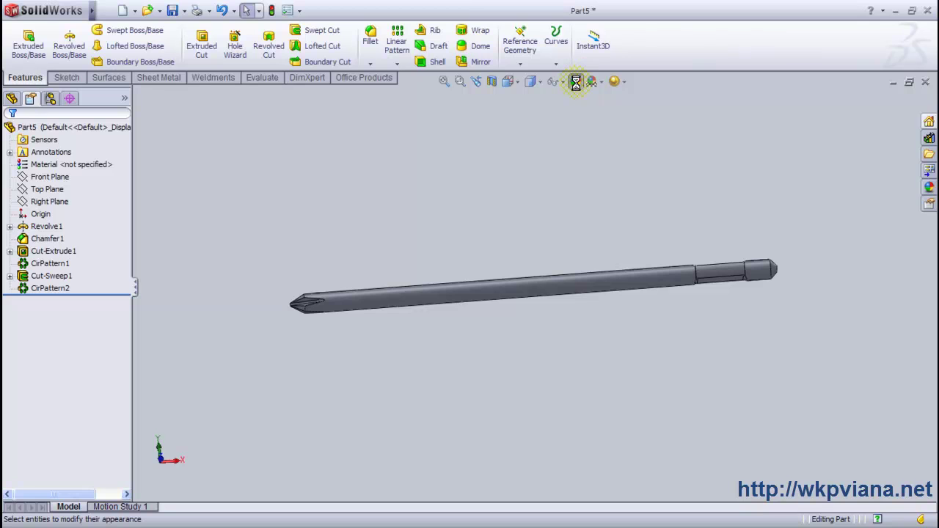
left_click(17, 199)
left_click(97, 376)
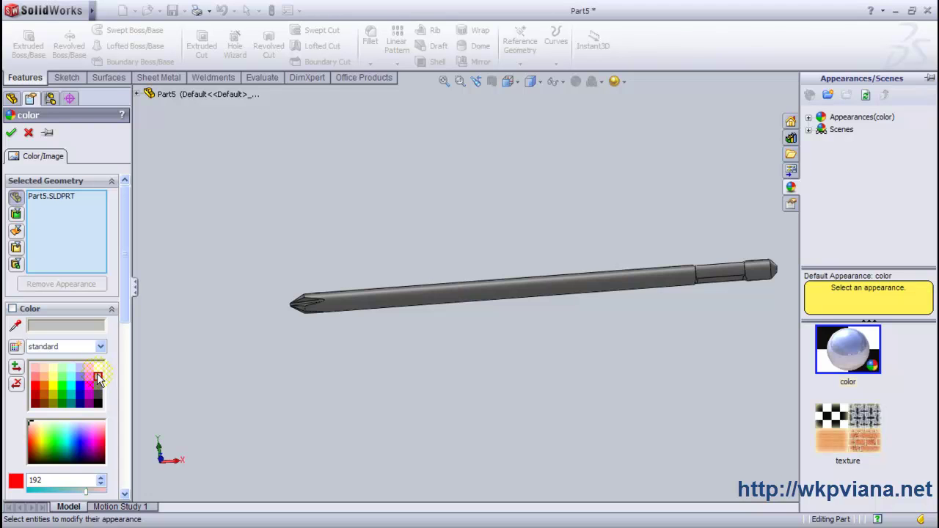
left_click(97, 367)
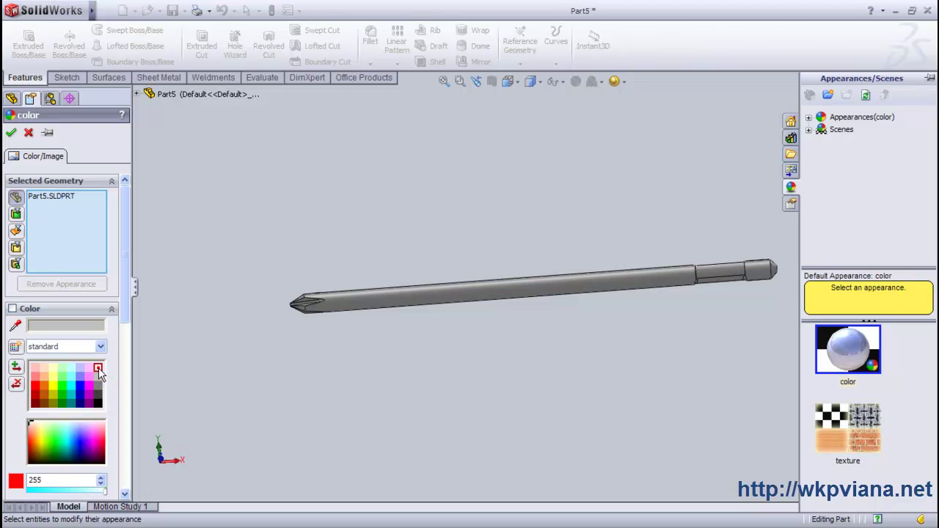
left_click(11, 133)
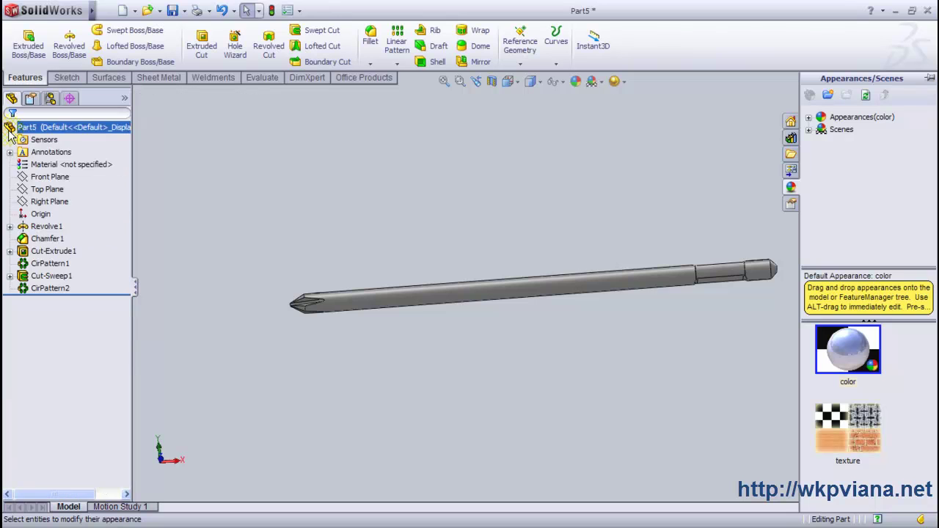
left_click(314, 161)
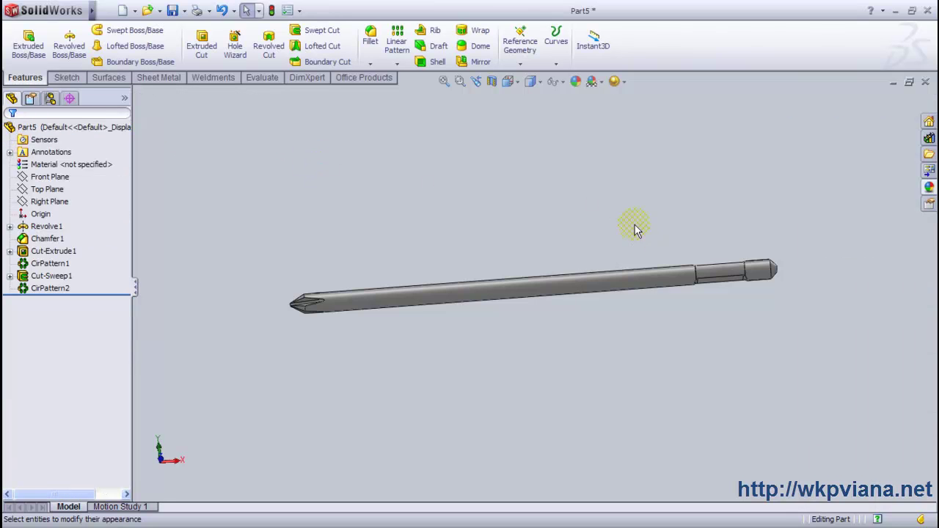
Step: Orbit the part and set the view to Trimetric
middle_click_drag(636, 230, 591, 398)
left_click(507, 81)
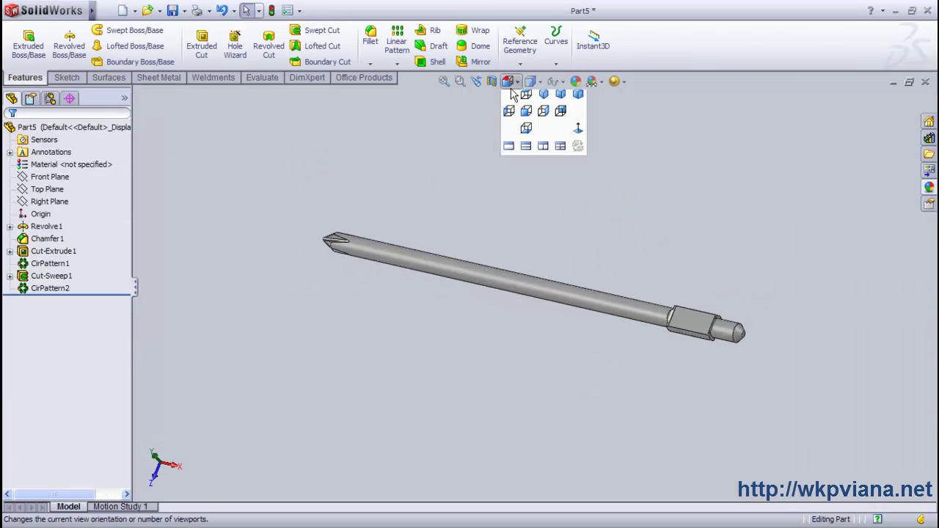
left_click(560, 95)
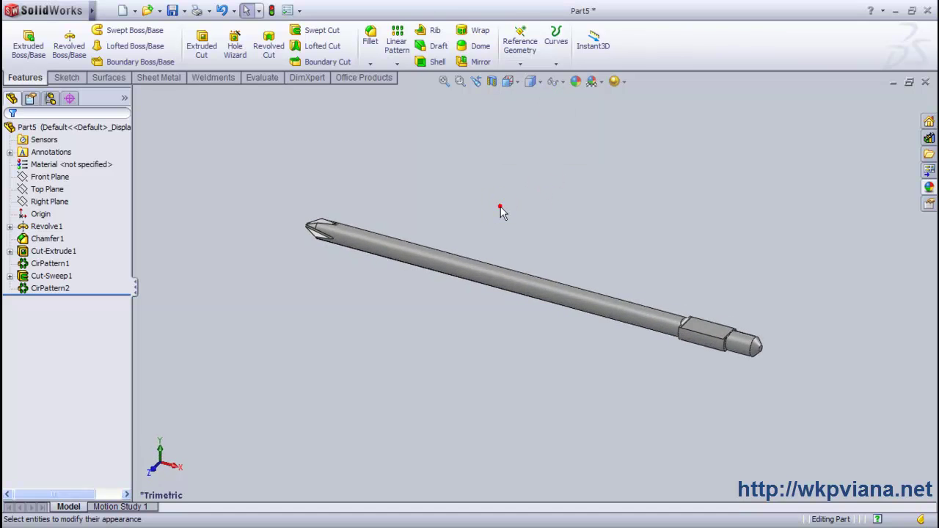
Step: Save the part as 'Head' in the Screw Driver folder
left_click(173, 10)
left_click(379, 335)
type("Head")
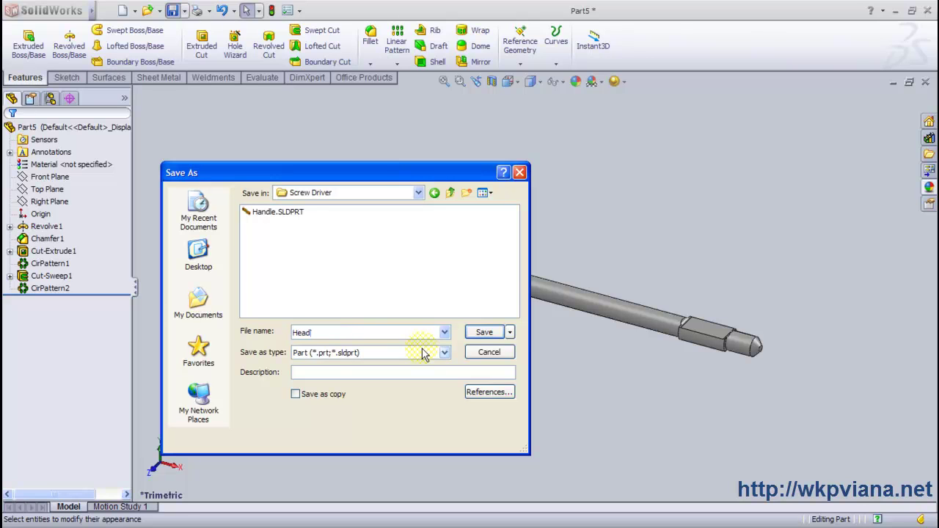
left_click(487, 332)
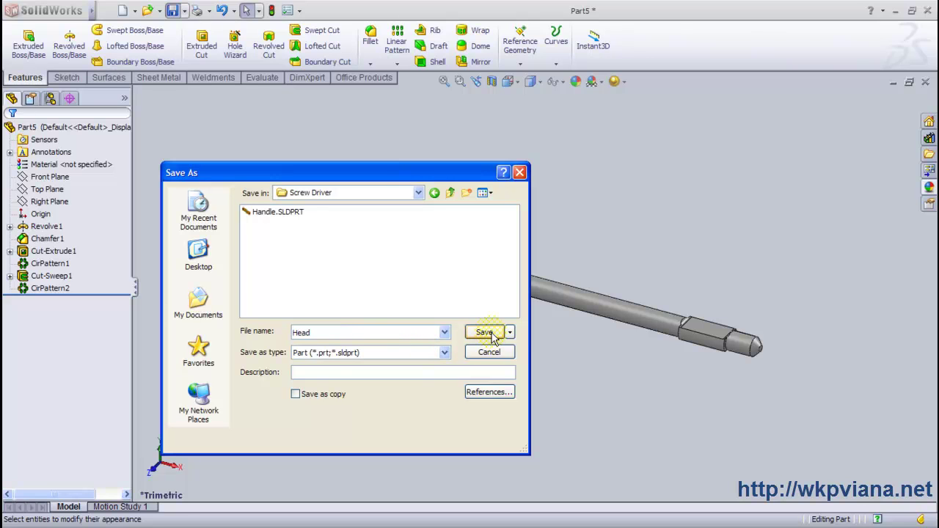
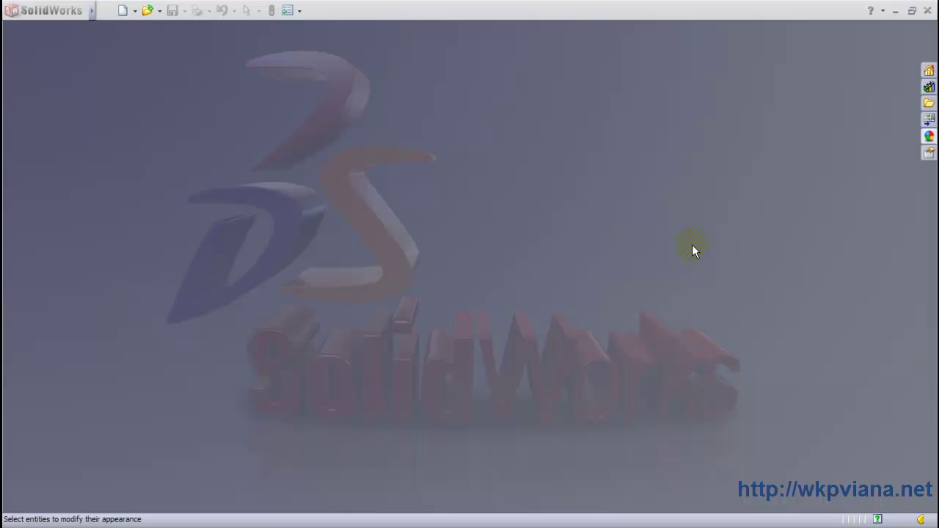
Step: Create a new assembly and place Handle.SLDPRT as its first, fixed component
left_click(123, 11)
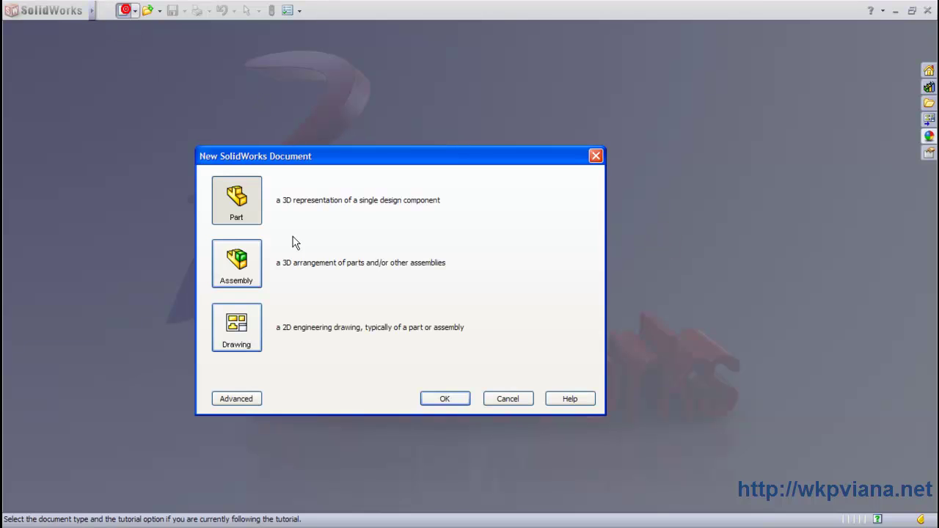
left_click(236, 263)
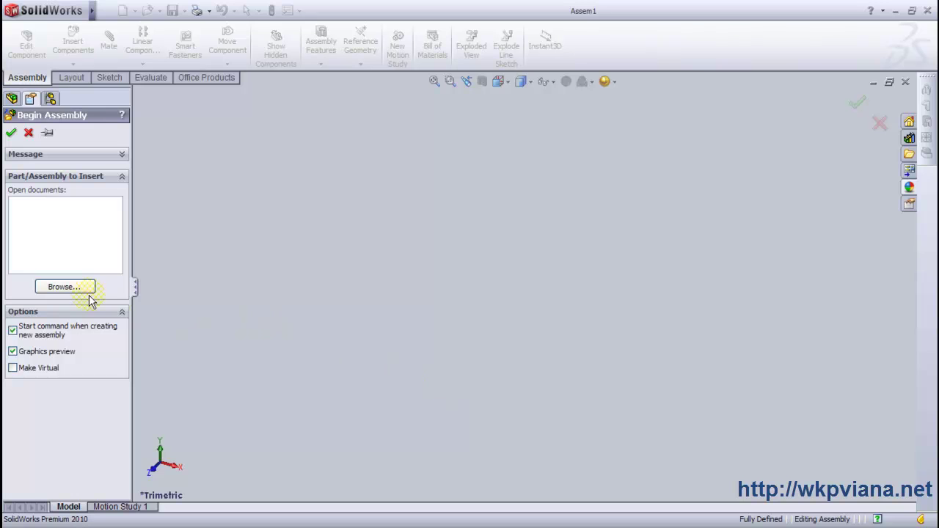
left_click(64, 287)
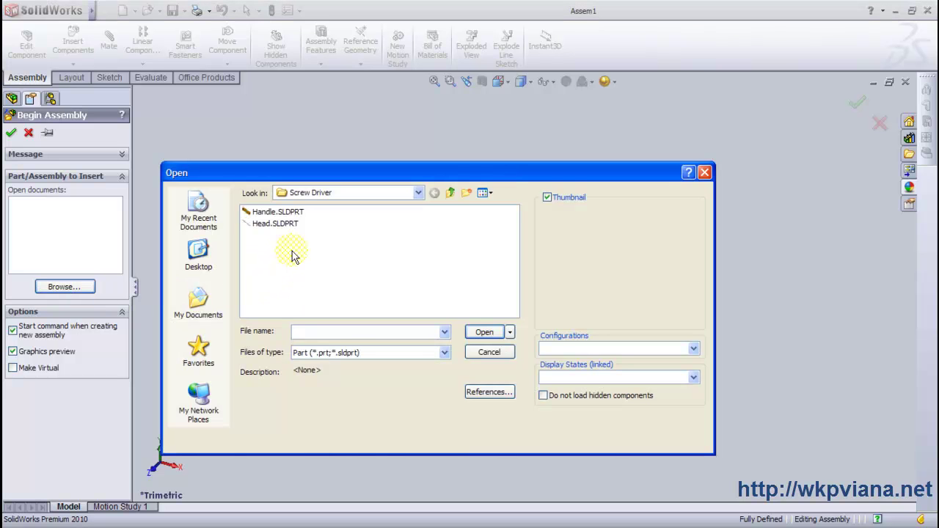
left_click(277, 212)
left_click(484, 332)
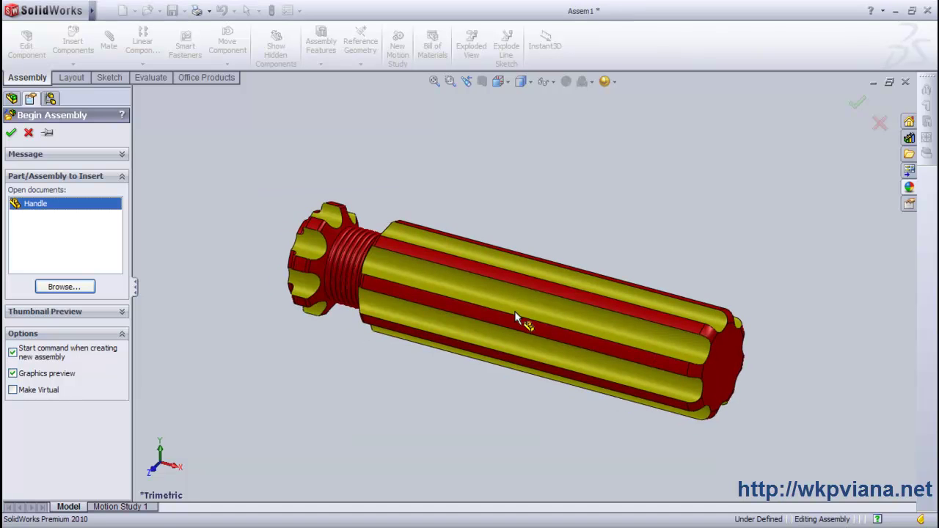
left_click(402, 369)
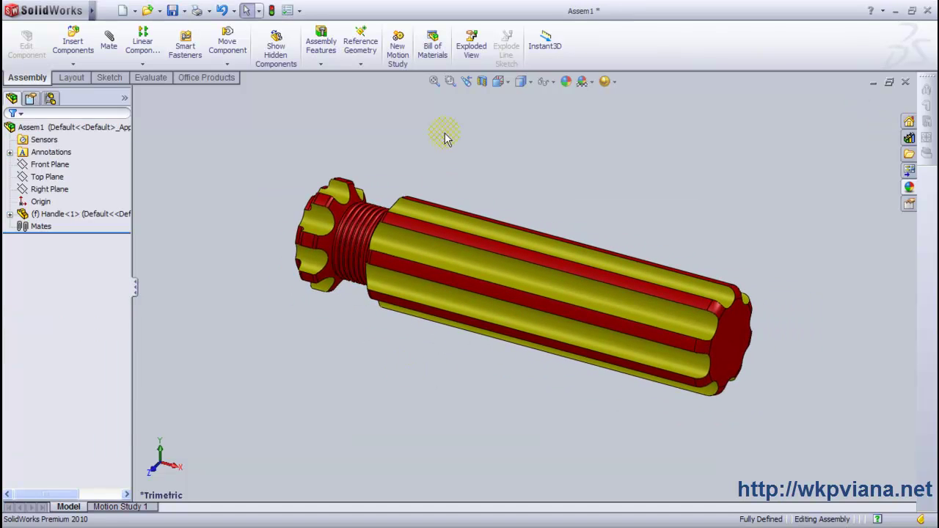
mouse_move(269, 294)
middle_mouse_down()
mouse_move(314, 300)
mouse_move(300, 310)
mouse_move(232, 302)
middle_mouse_up()
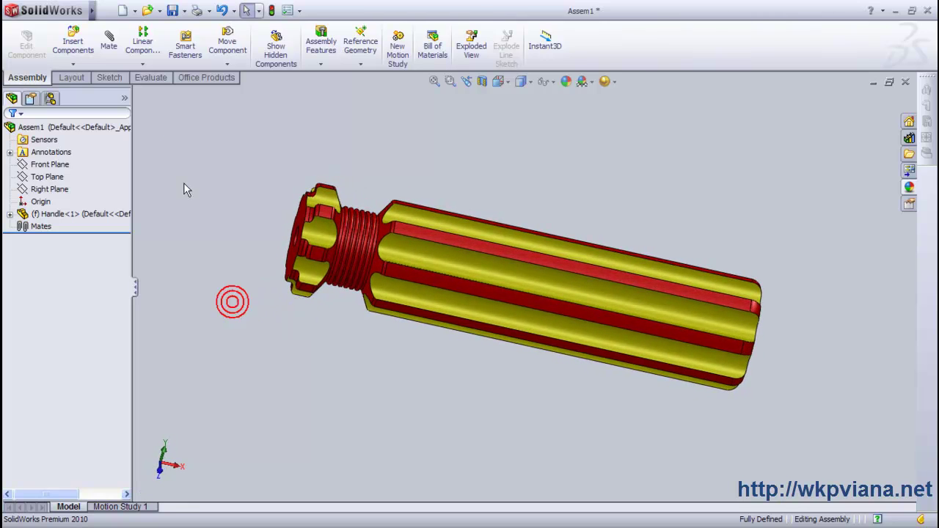
Step: Insert Head.SLDPRT and place the shaft beside the handle
left_click(74, 44)
left_click(79, 288)
left_click(270, 225)
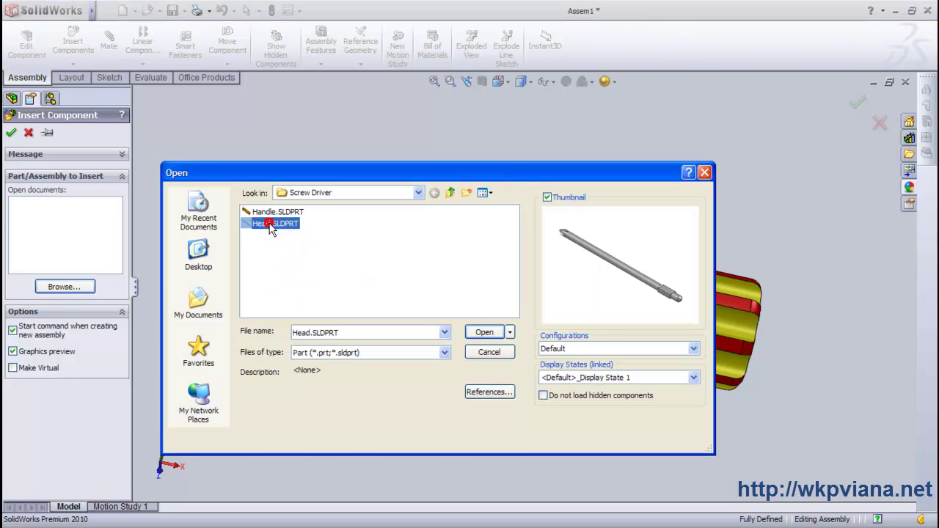
left_click(485, 333)
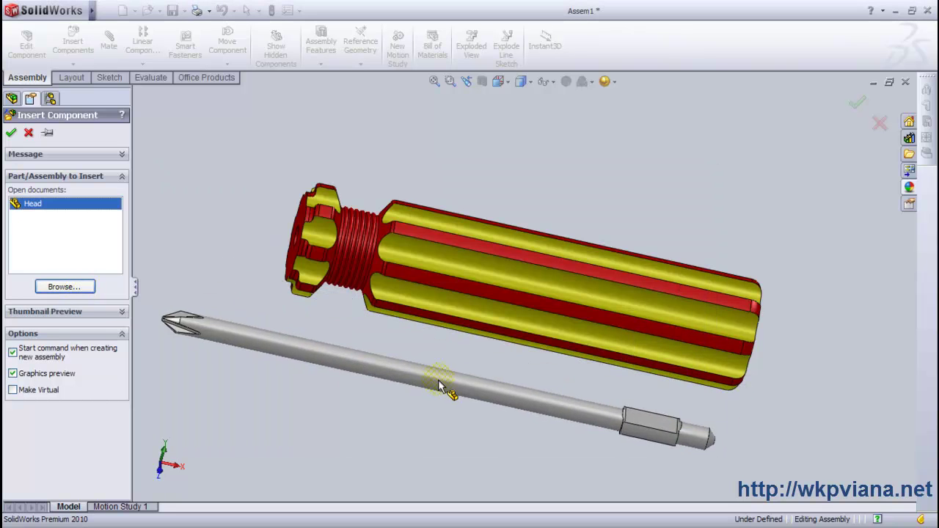
left_click(438, 383)
Step: Fit the whole assembly in view and start the Mate command
left_click(434, 81)
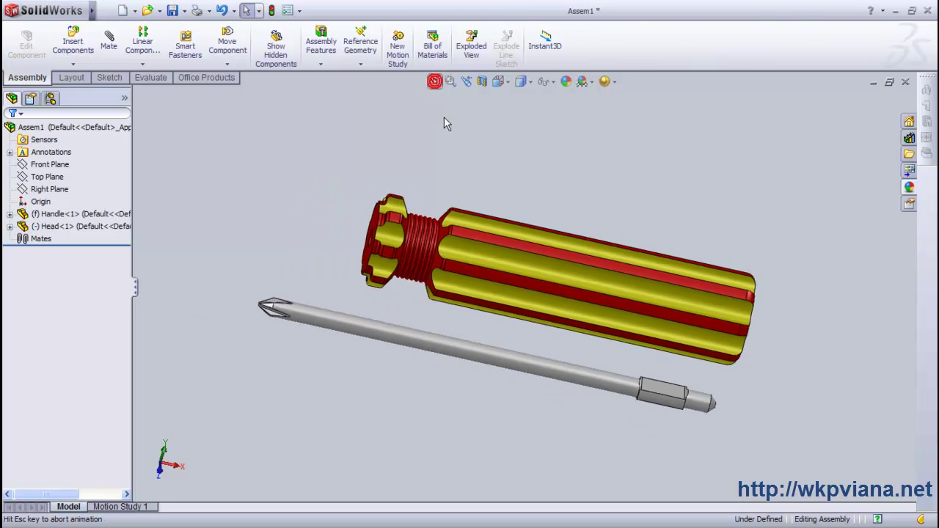
middle_click_drag(459, 159, 477, 161)
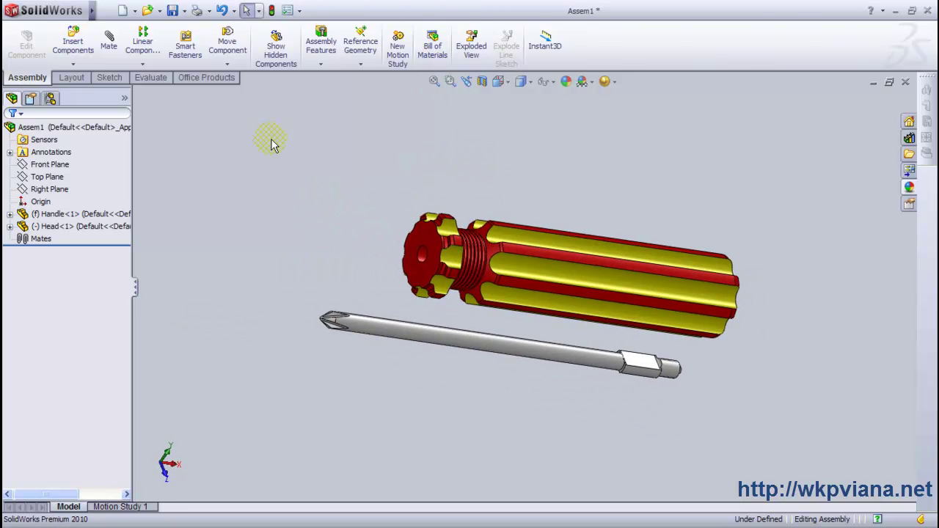
left_click(108, 40)
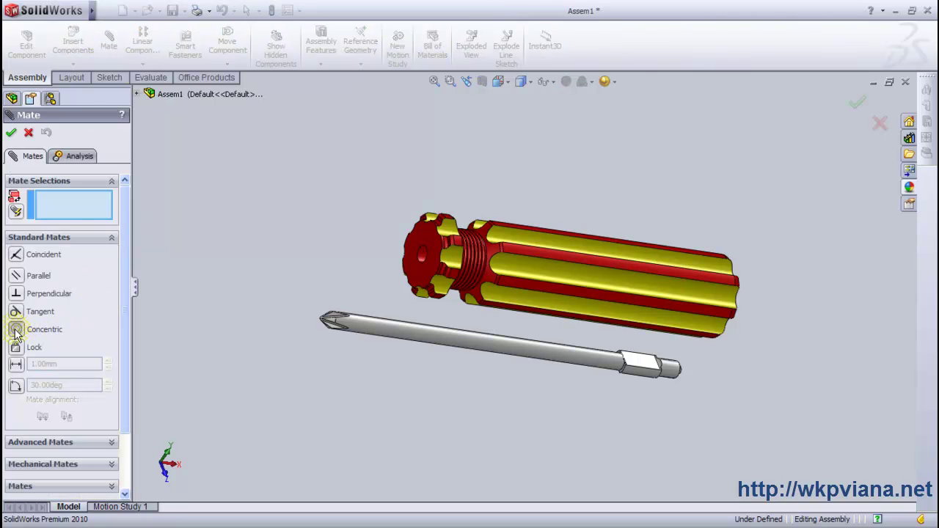
Step: Add a Concentric mate between the handle's bore face and the shaft's round face
middle_click_drag(256, 270, 269, 272)
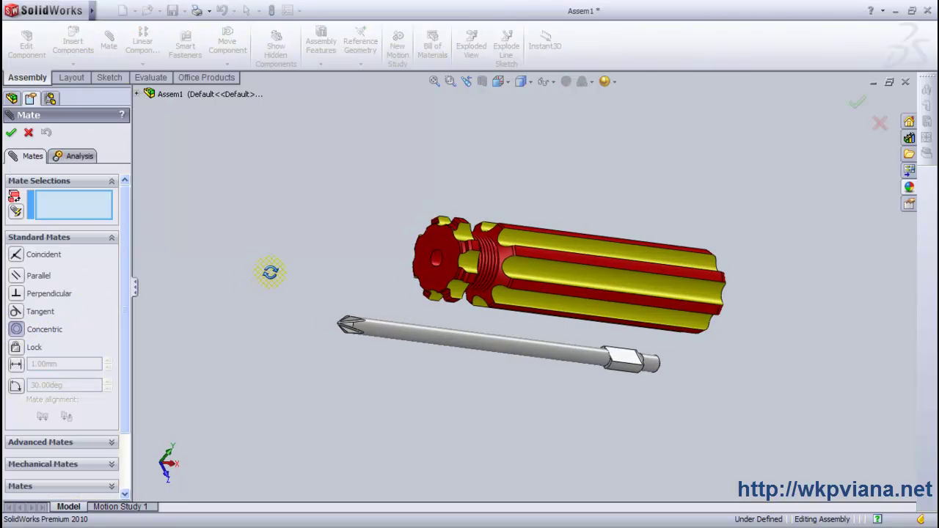
left_click(439, 264)
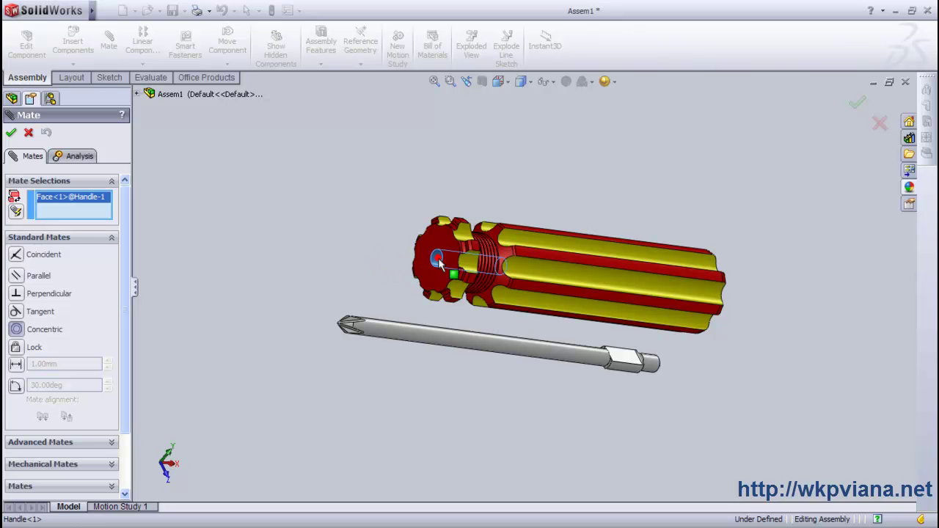
left_click(445, 337)
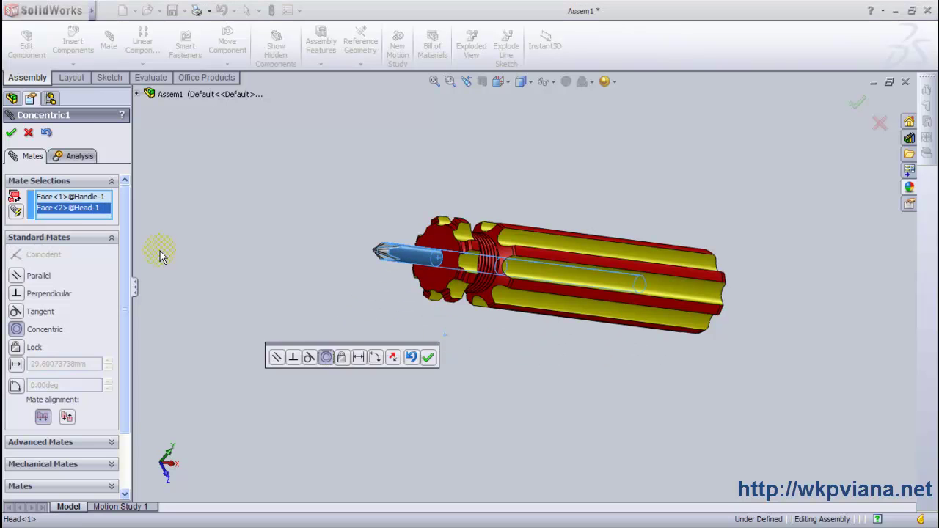
left_click(11, 133)
left_click(11, 132)
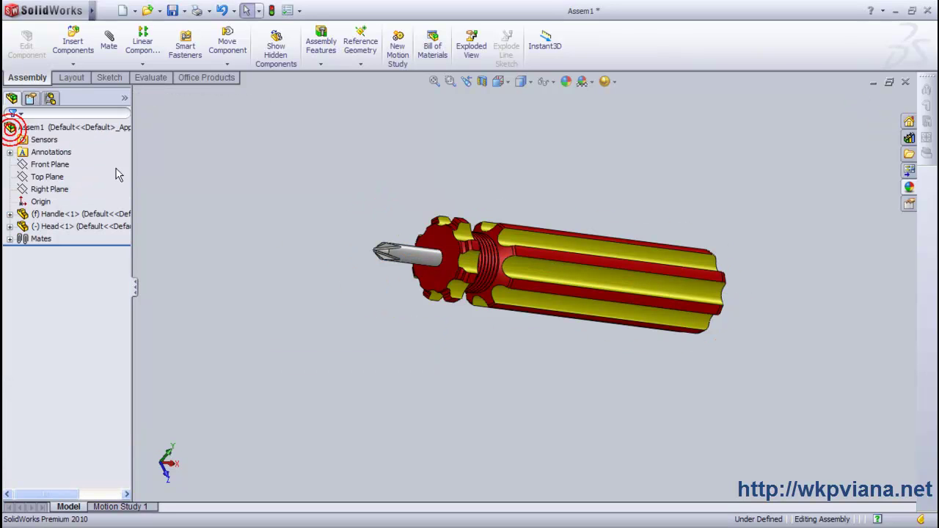
Step: Drag the shaft out to sit in front of the handle and reopen Mate
left_click_drag(425, 257, 222, 260)
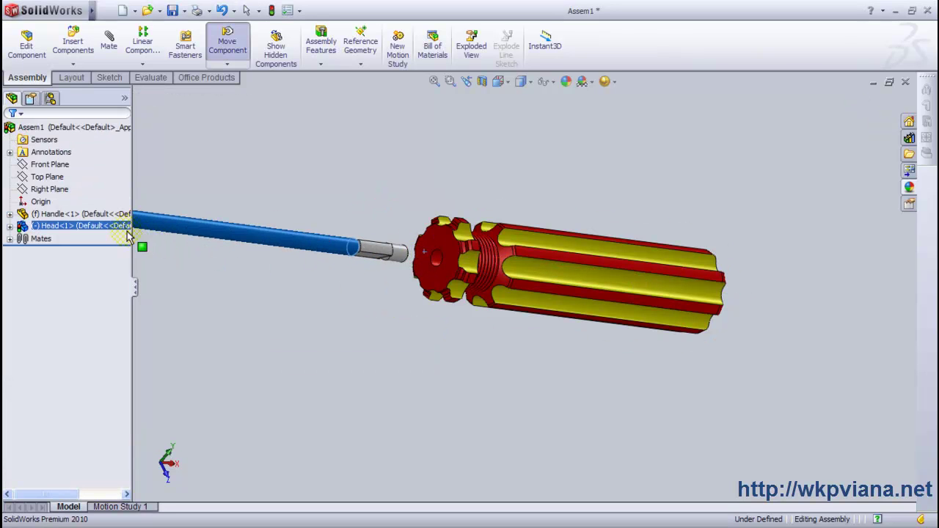
right_click_drag(341, 286, 333, 289)
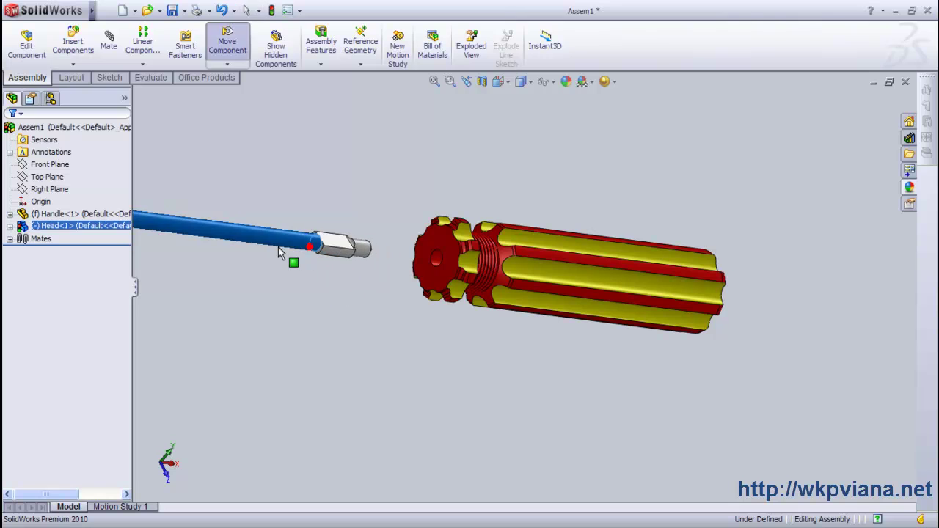
middle_click_drag(367, 307, 385, 302)
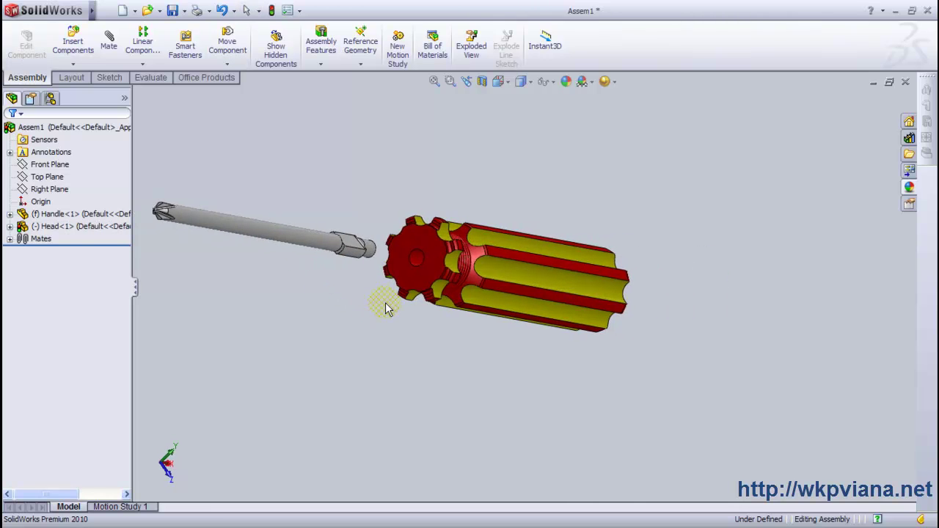
left_click(432, 82)
middle_click_drag(448, 365, 356, 346)
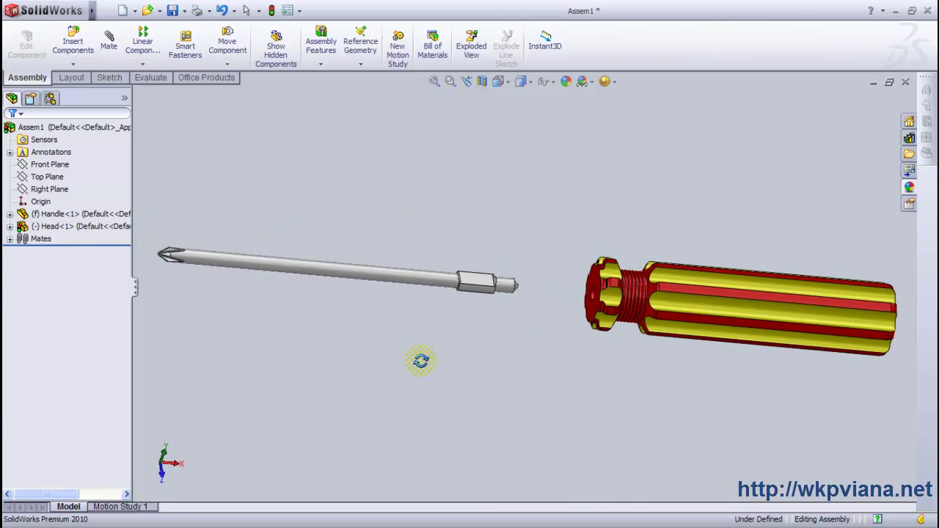
left_click(371, 351)
left_click(110, 44)
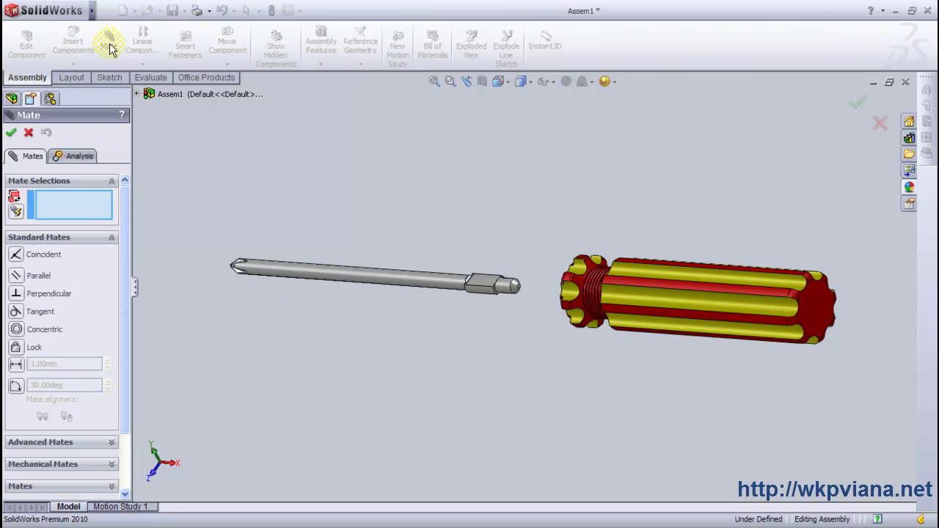
Step: Add a Coincident mate between the shaft's end face and the handle face
scroll(527, 326, "up", 2)
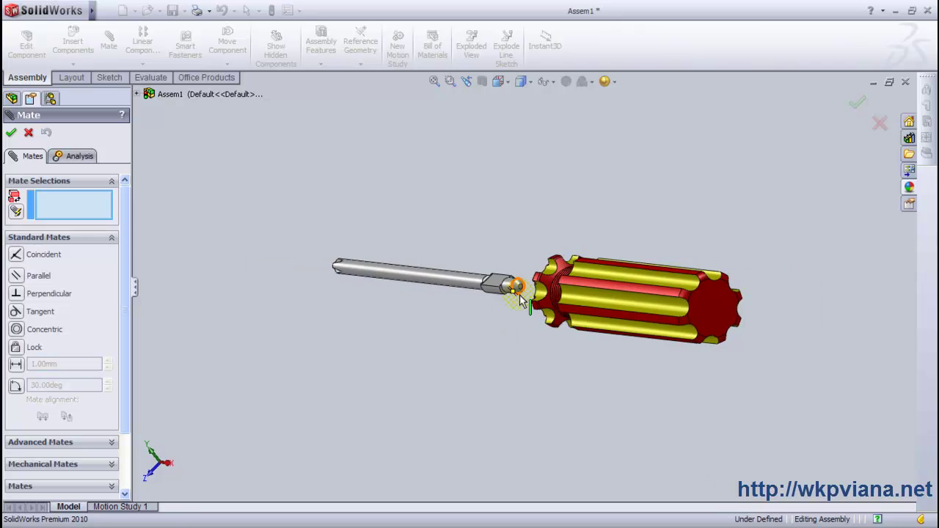
scroll(517, 293, "down", 5)
left_click(521, 276)
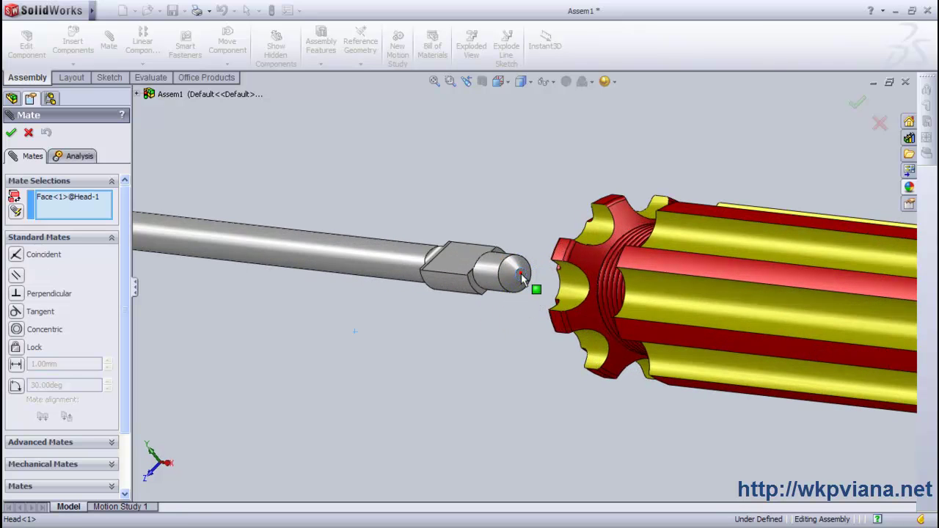
mouse_move(401, 220)
middle_mouse_down()
mouse_move(415, 212)
mouse_move(555, 241)
middle_mouse_up()
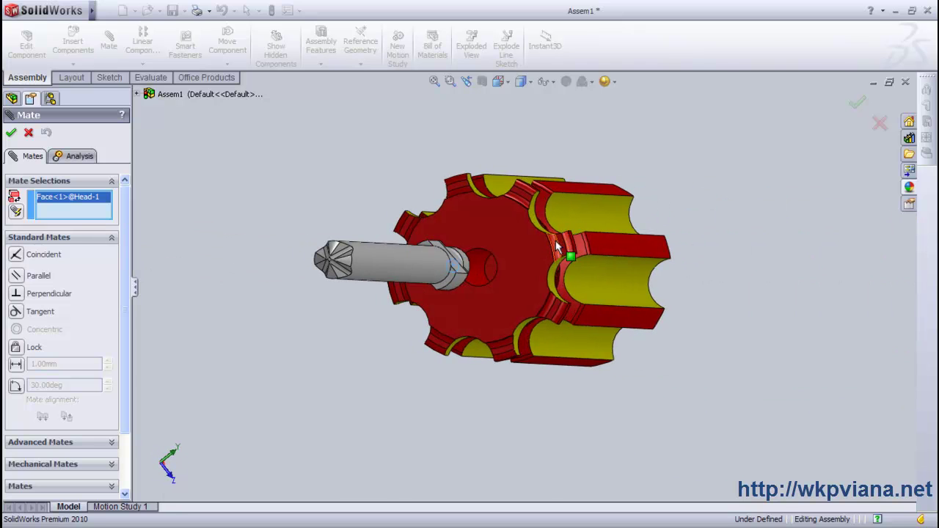
left_click(490, 270)
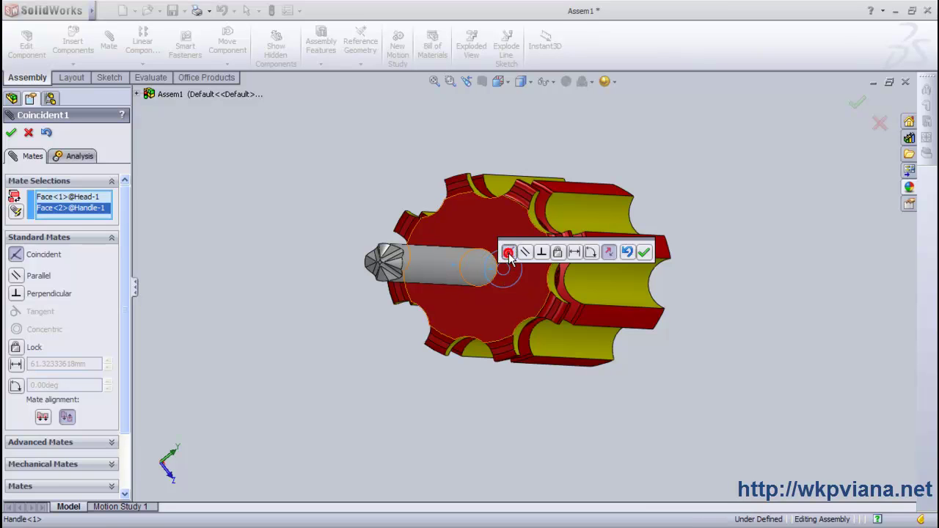
left_click(644, 253)
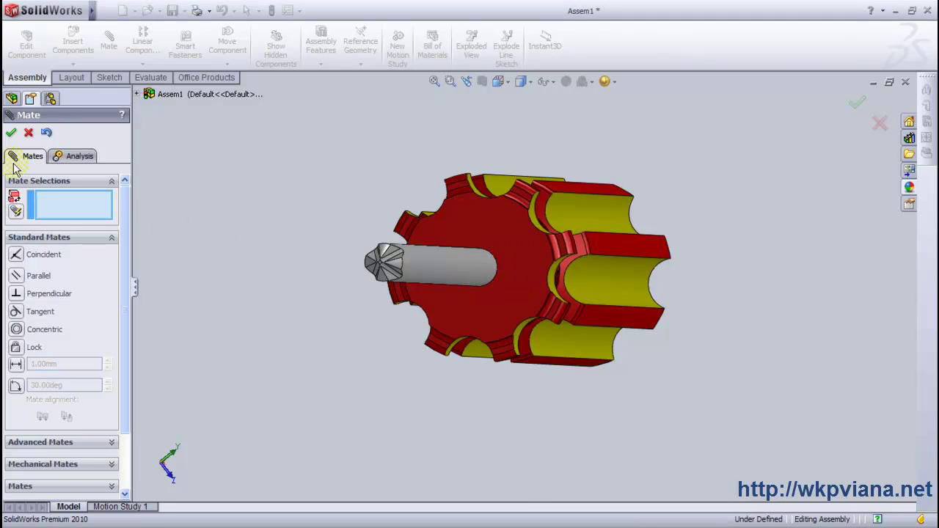
left_click(11, 132)
Step: Fit the assembly in view and switch to the Trimetric orientation
left_click(434, 81)
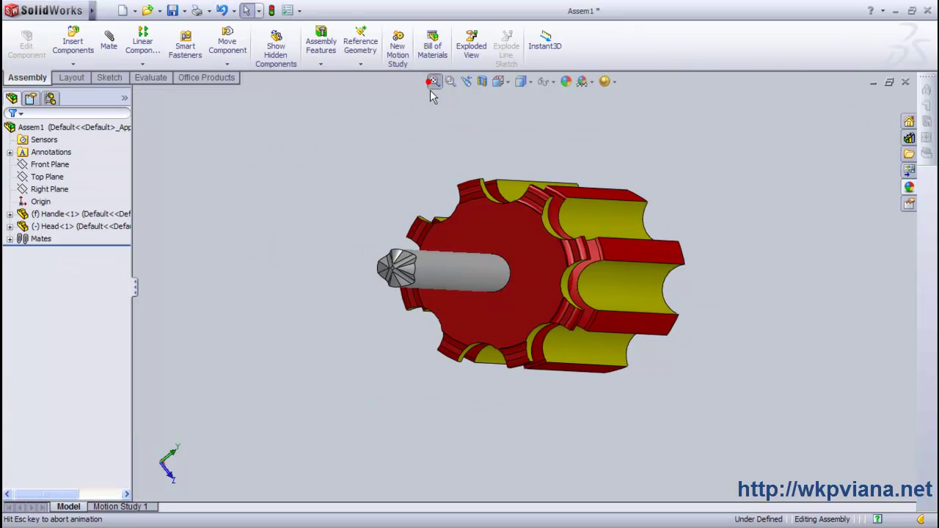
left_click(500, 81)
left_click(551, 100)
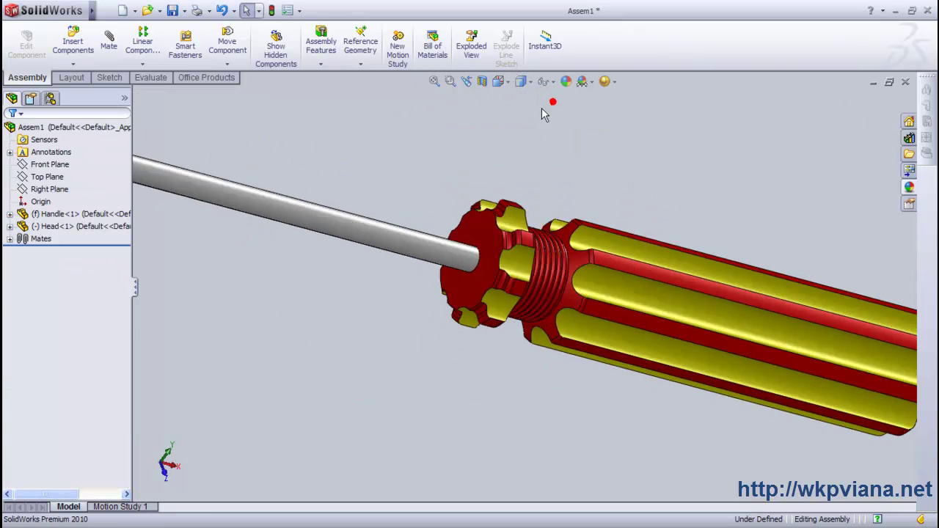